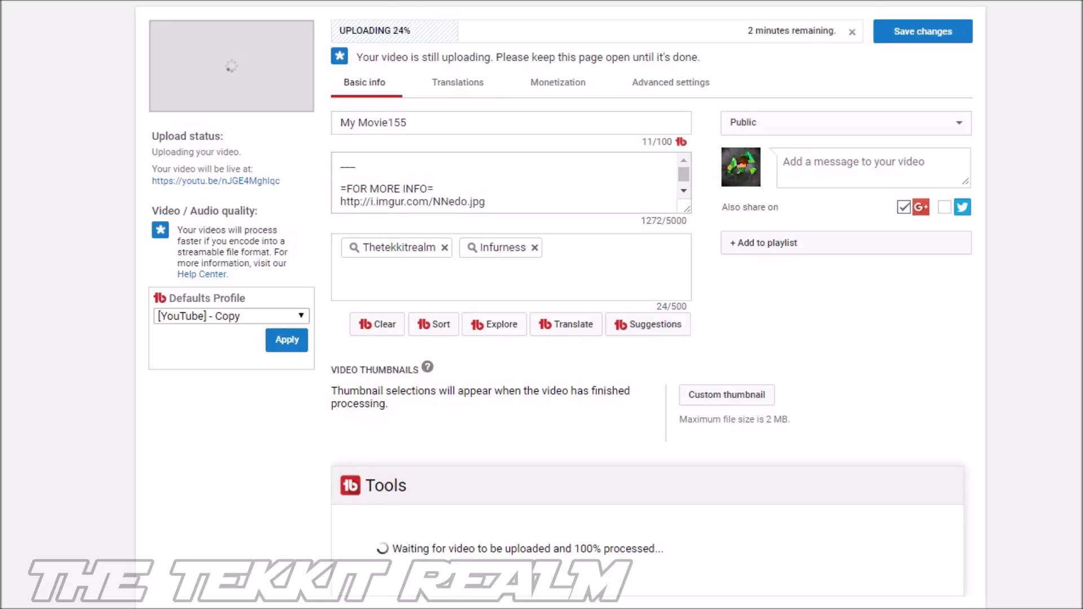
{"action": "scroll", "coordinate": [395, 200], "scroll_direction": "down", "scroll_amount": 3}
{"action": "scroll", "coordinate": [503, 184], "scroll_direction": "down", "scroll_amount": 10}
{"action": "scroll", "coordinate": [560, 305], "scroll_direction": "down", "scroll_amount": 1}
{"action": "scroll", "coordinate": [561, 305], "scroll_direction": "up", "scroll_amount": 1}
{"action": "scroll", "coordinate": [560, 305], "scroll_direction": "down", "scroll_amount": 1}
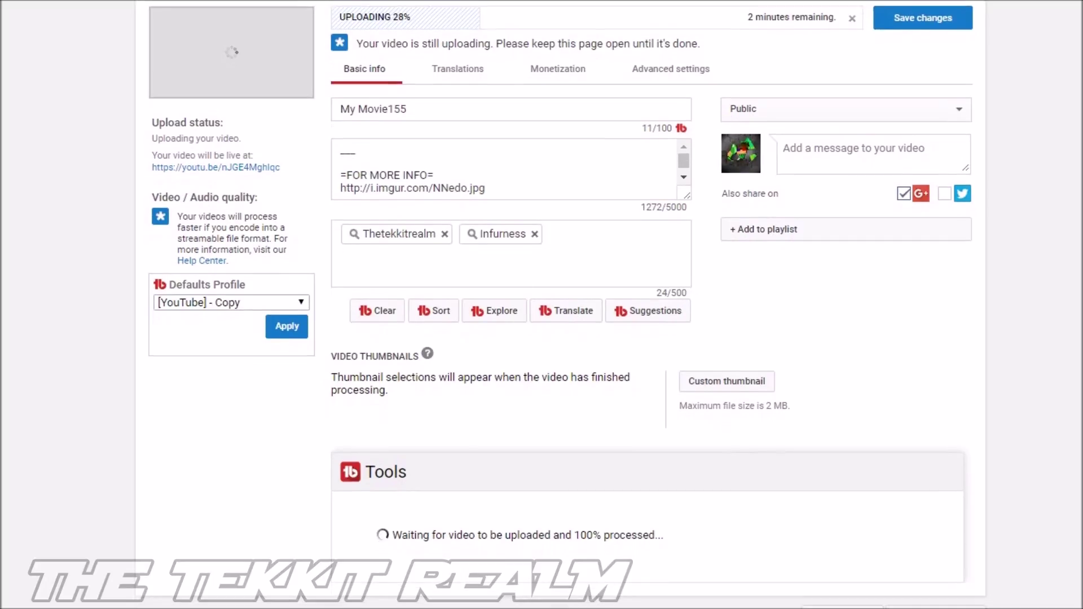
{"action": "scroll", "coordinate": [561, 304], "scroll_direction": "up", "scroll_amount": 1}
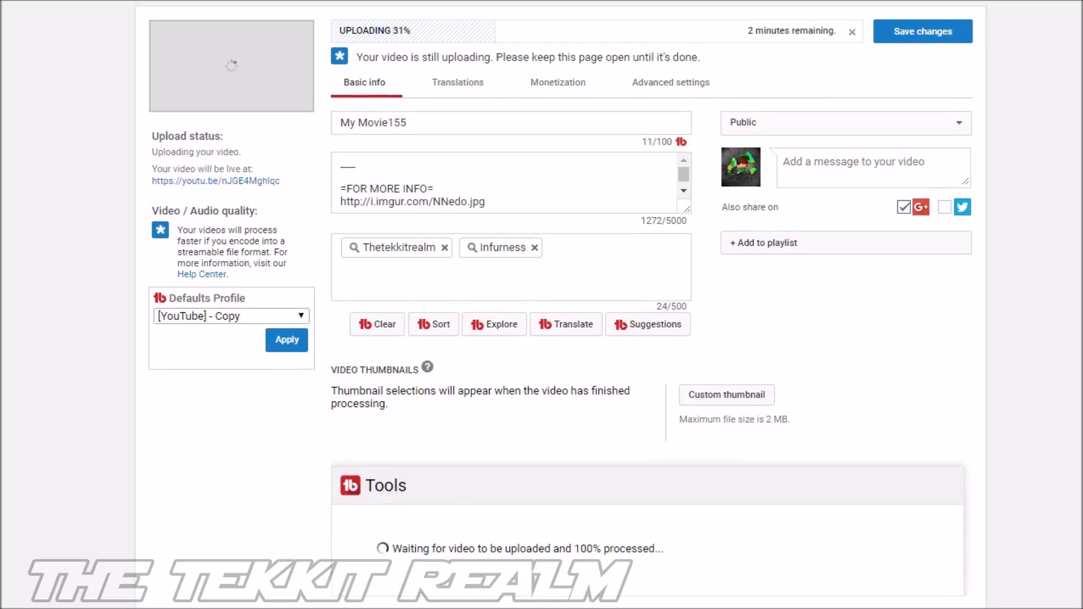
{"action": "scroll", "coordinate": [726, 395], "scroll_direction": "down", "scroll_amount": 1}
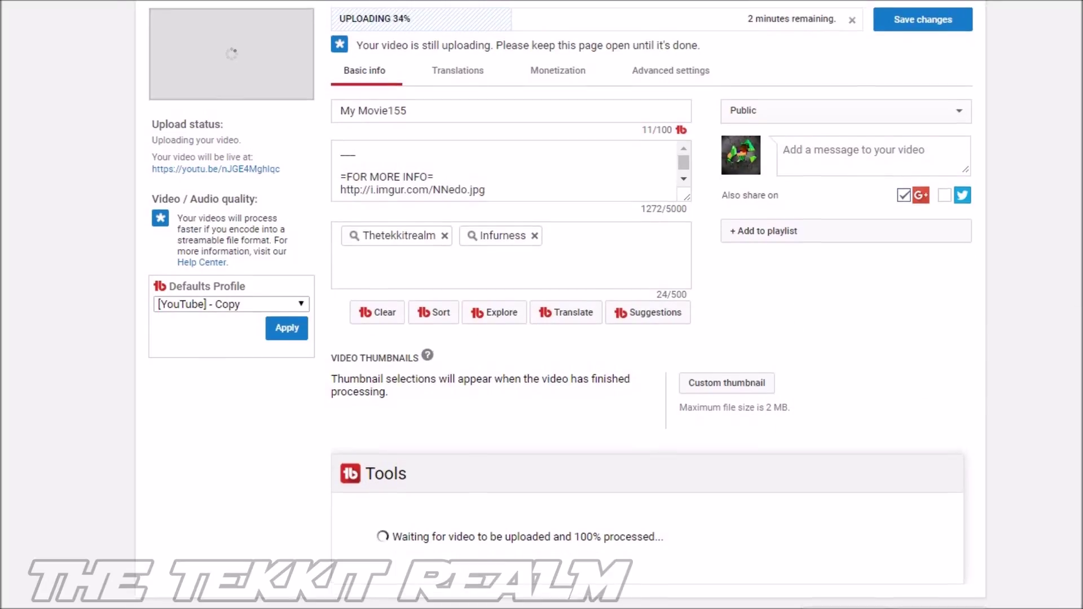
{"action": "scroll", "coordinate": [561, 305], "scroll_direction": "up", "scroll_amount": 1}
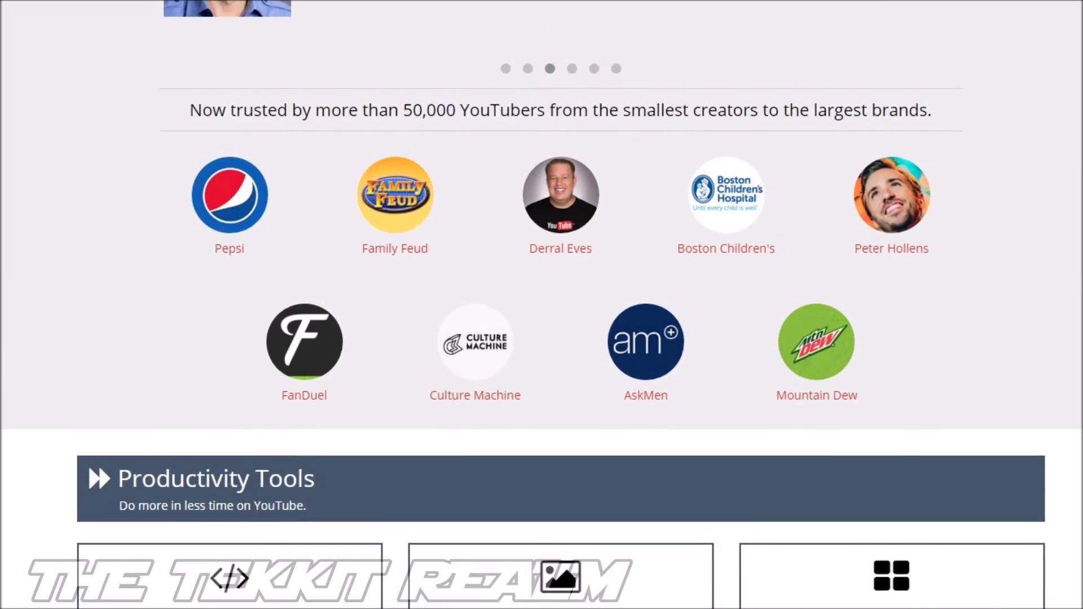
{"action": "left_click_drag", "start_coordinate": [404, 110], "coordinate": [520, 110]}
{"action": "left_click", "coordinate": [520, 110]}
{"action": "scroll", "coordinate": [541, 304], "scroll_direction": "up", "scroll_amount": 10}
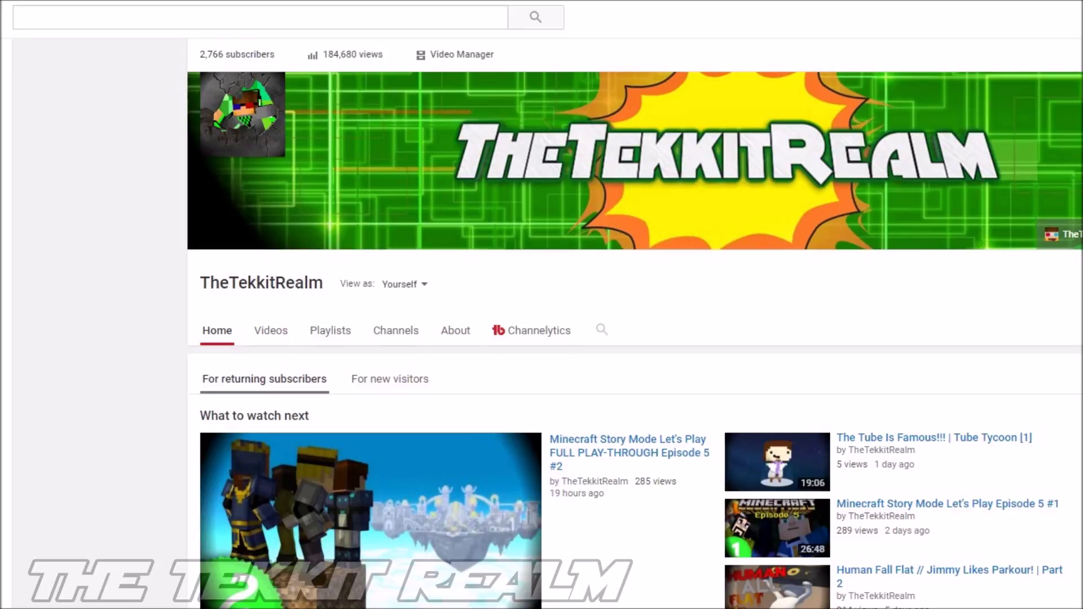
Check the search suggestions offered for the single letters m, p and t, clearing the search text after each.
{"action": "left_click", "coordinate": [20, 17]}
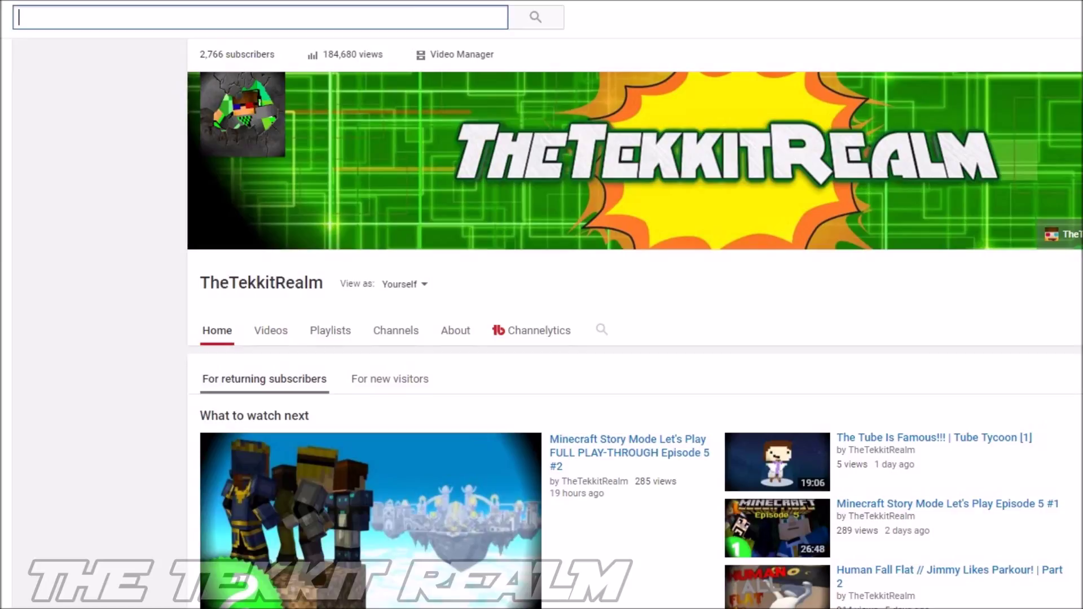
{"action": "type", "text": "m"}
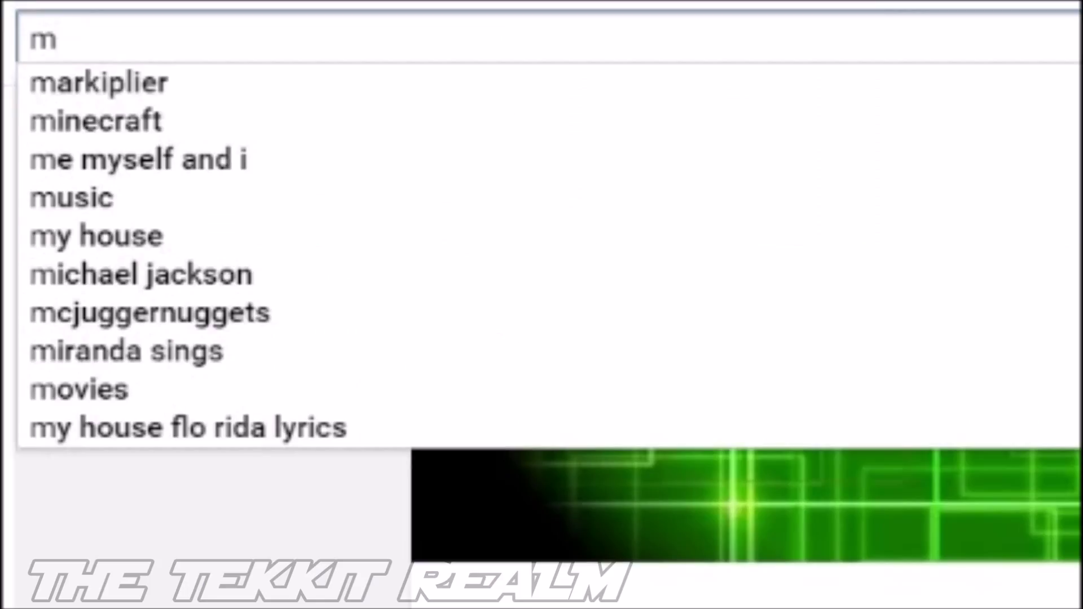
{"action": "key", "text": "BackSpace"}
{"action": "type", "text": "p"}
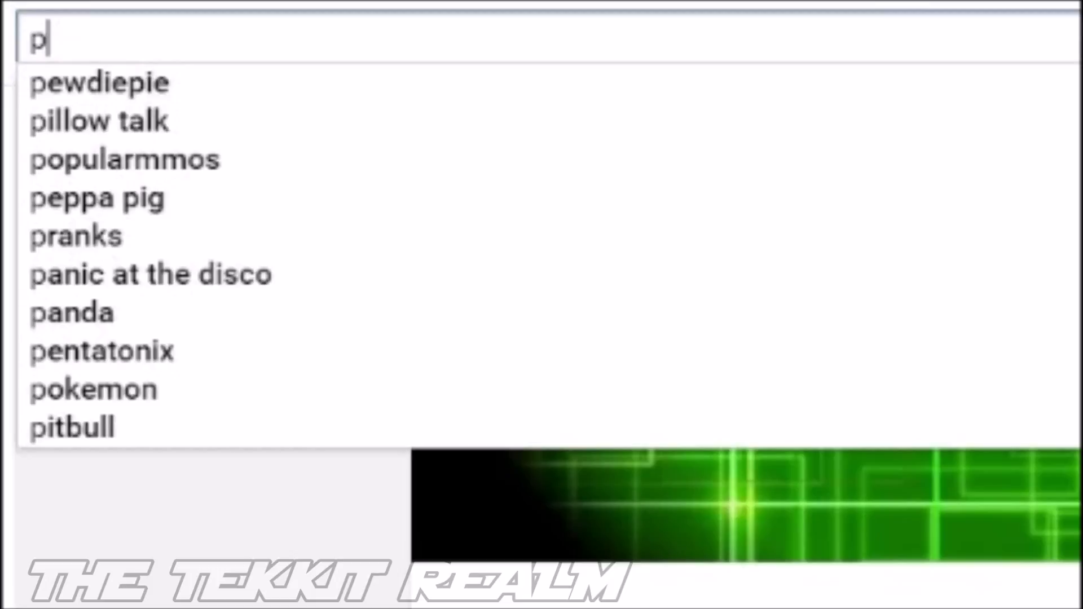
{"action": "key", "text": "BackSpace"}
{"action": "type", "text": "m"}
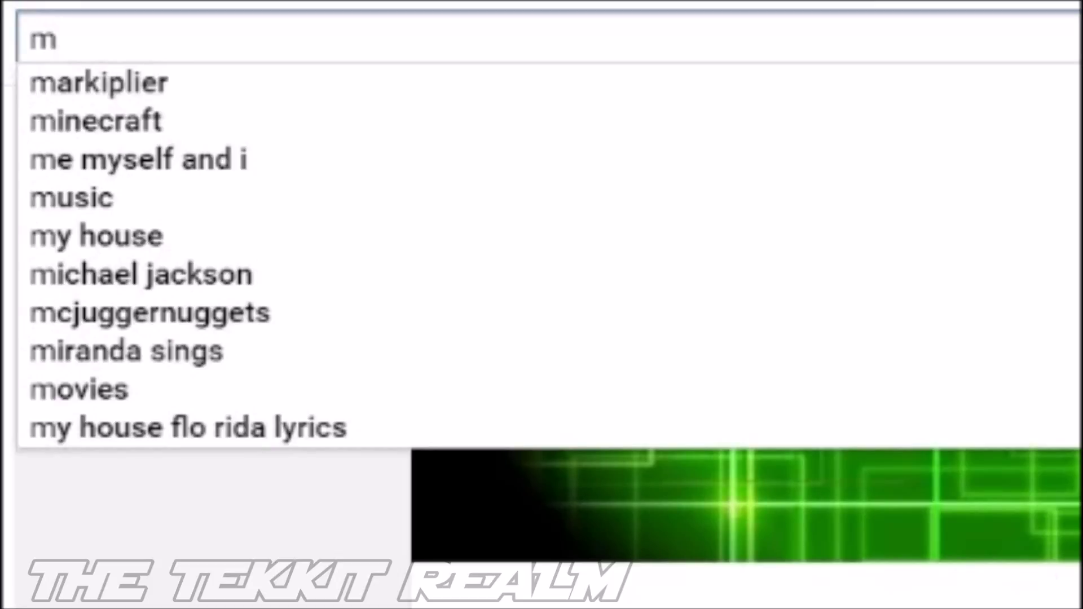
{"action": "key", "text": "BackSpace"}
{"action": "type", "text": "t"}
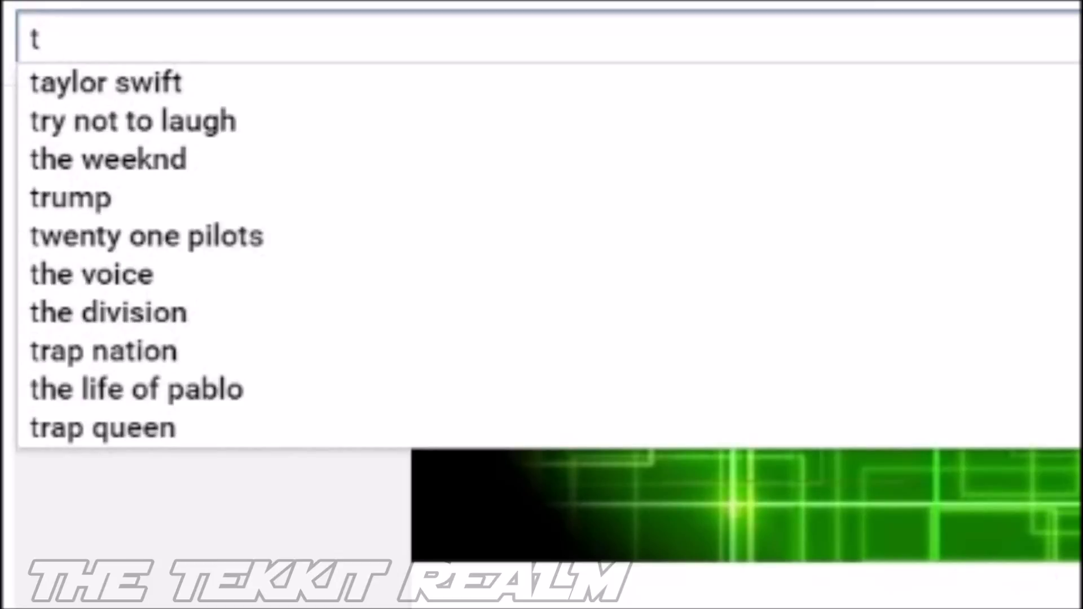
{"action": "key", "text": "BackSpace"}
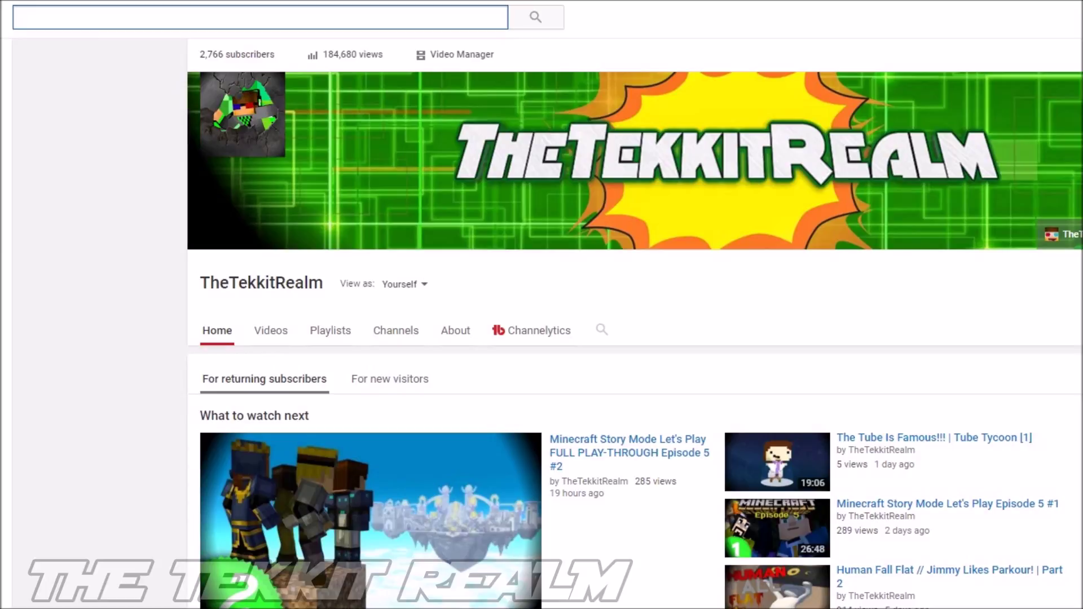
Search for popularmmos by entering p and choosing the matching suggestion.
{"action": "type", "text": "p"}
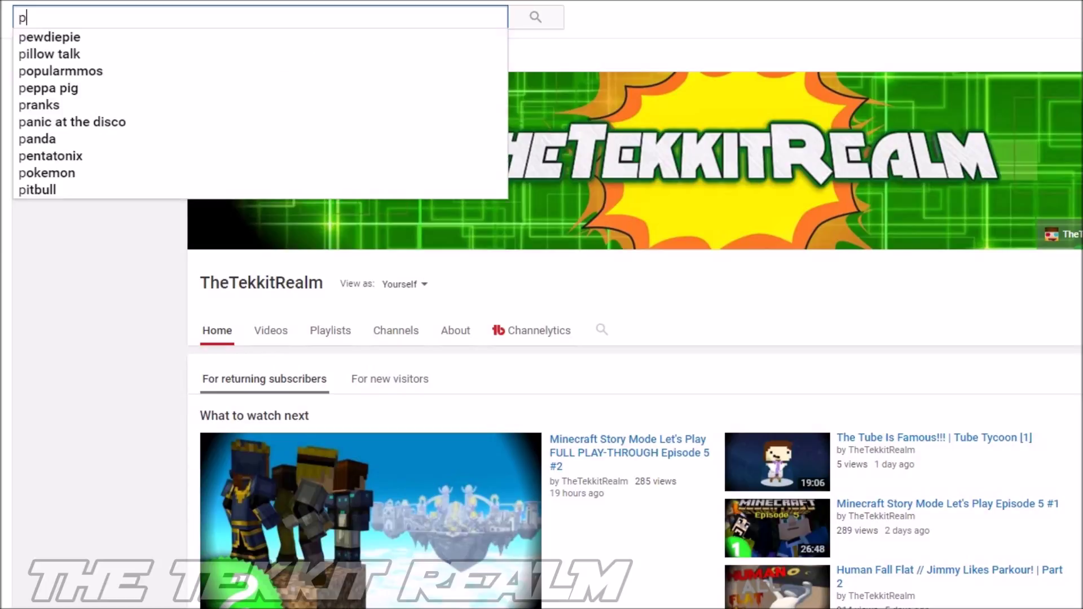
{"action": "key", "text": "Down"}
{"action": "key", "text": "Down"}
{"action": "key", "text": "Down"}
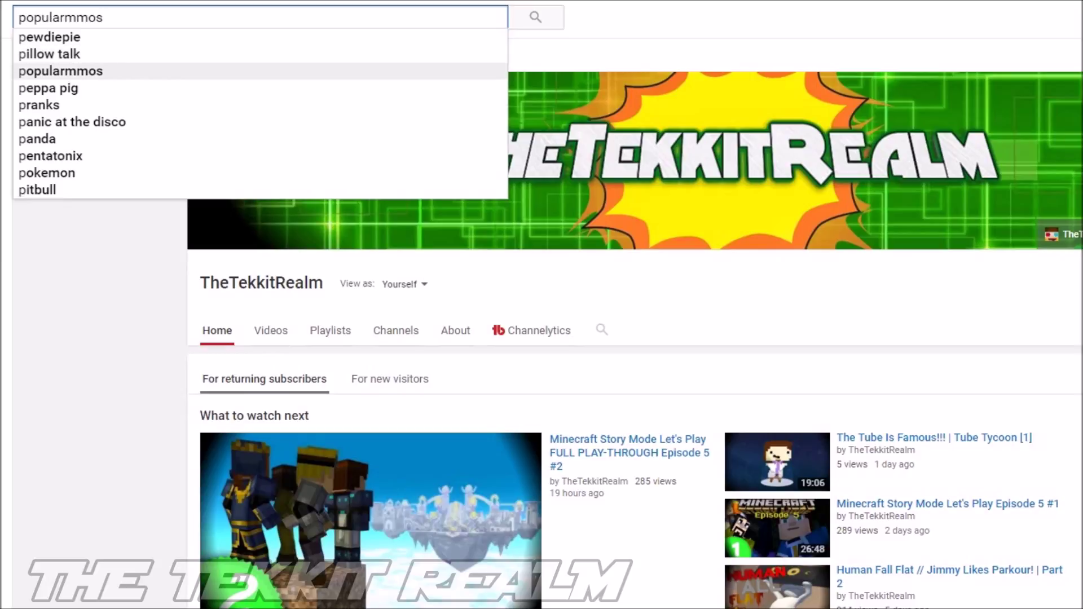
{"action": "key", "text": "Return"}
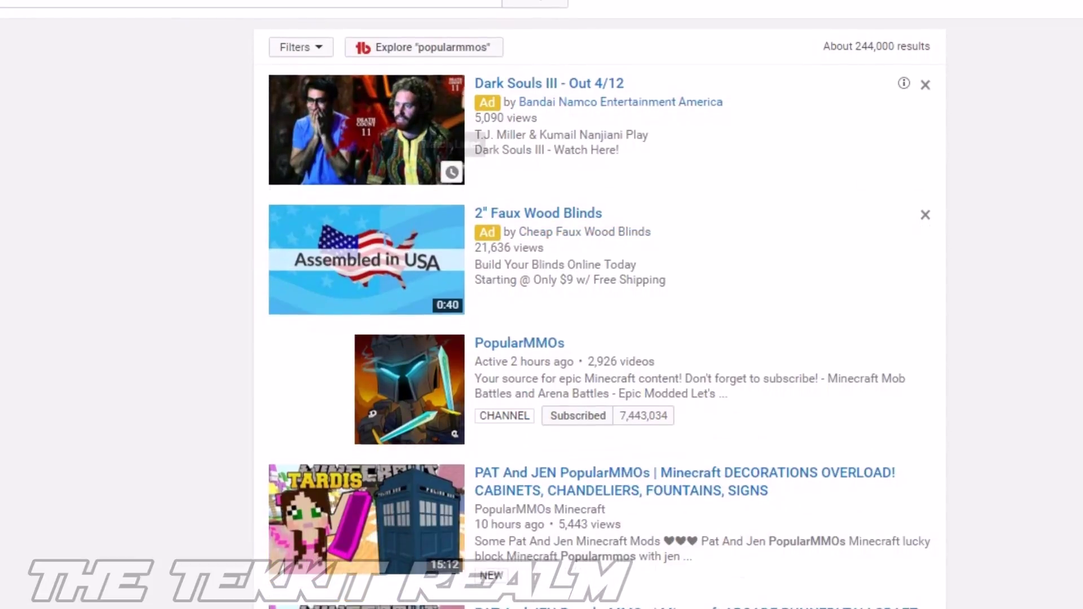
Examine the popularmmos search results, comparing how the videos are titled, described and ranked.
{"action": "scroll", "coordinate": [598, 305], "scroll_direction": "down", "scroll_amount": 20}
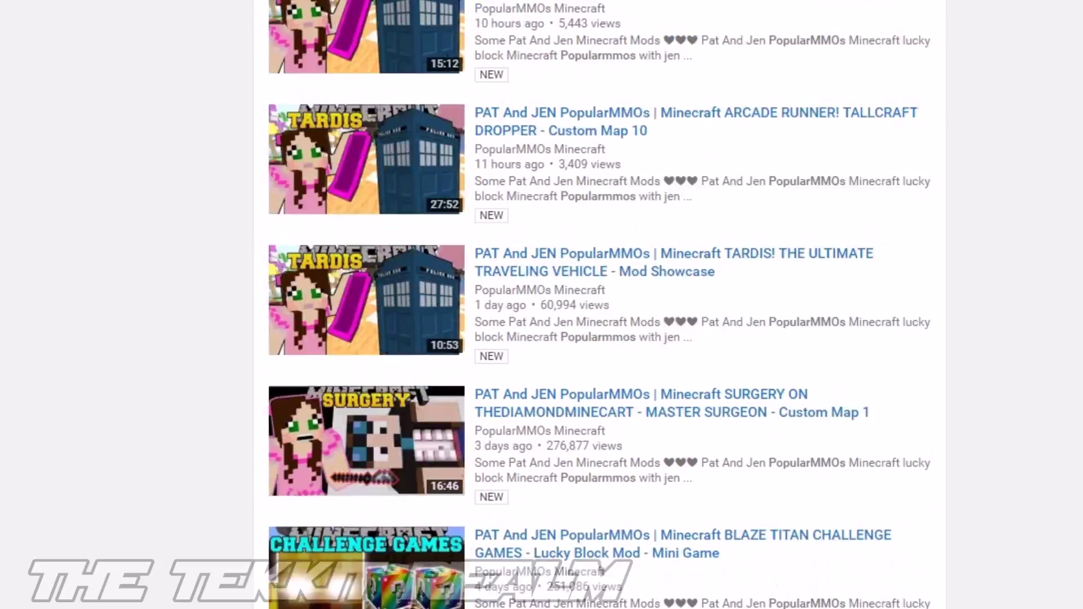
{"action": "scroll", "coordinate": [598, 304], "scroll_direction": "up", "scroll_amount": 20}
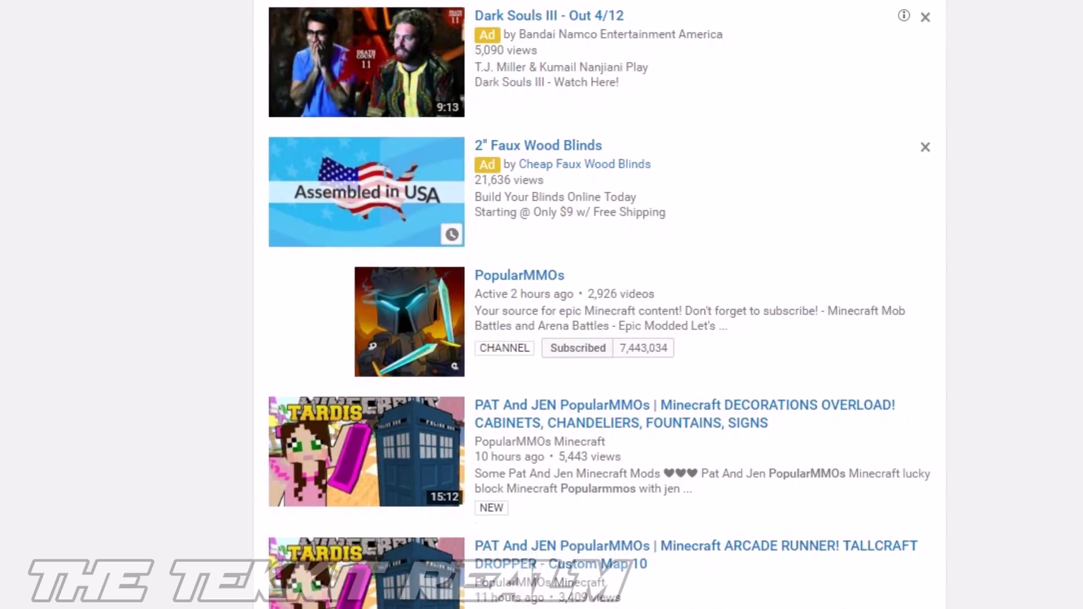
{"action": "scroll", "coordinate": [598, 305], "scroll_direction": "down", "scroll_amount": 15}
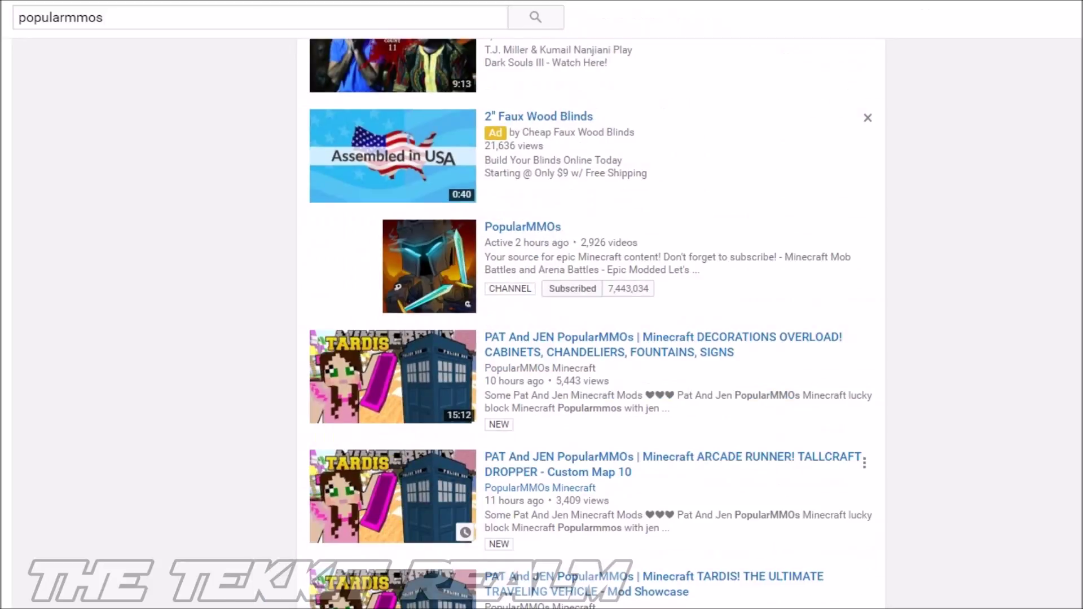
{"action": "scroll", "coordinate": [598, 305], "scroll_direction": "down", "scroll_amount": 16}
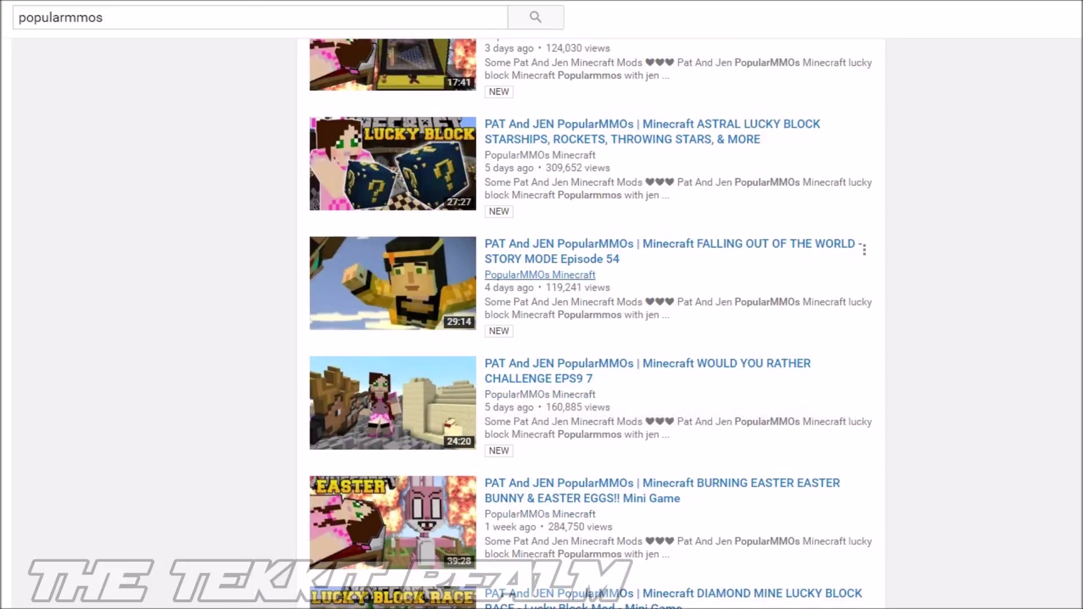
{"action": "scroll", "coordinate": [790, 382], "scroll_direction": "down", "scroll_amount": 6}
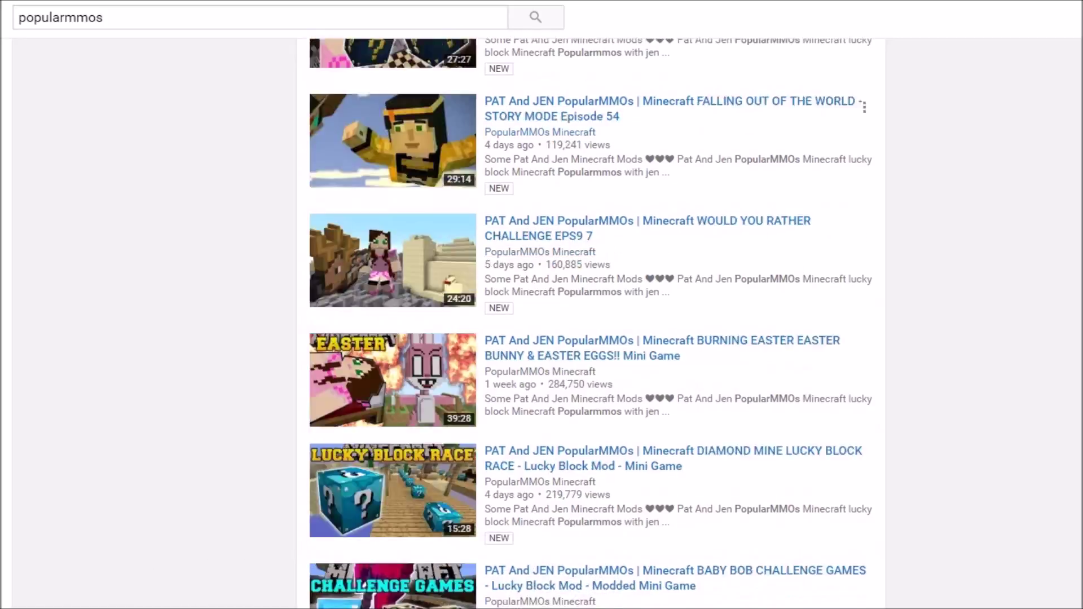
{"action": "scroll", "coordinate": [790, 361], "scroll_direction": "down", "scroll_amount": 9}
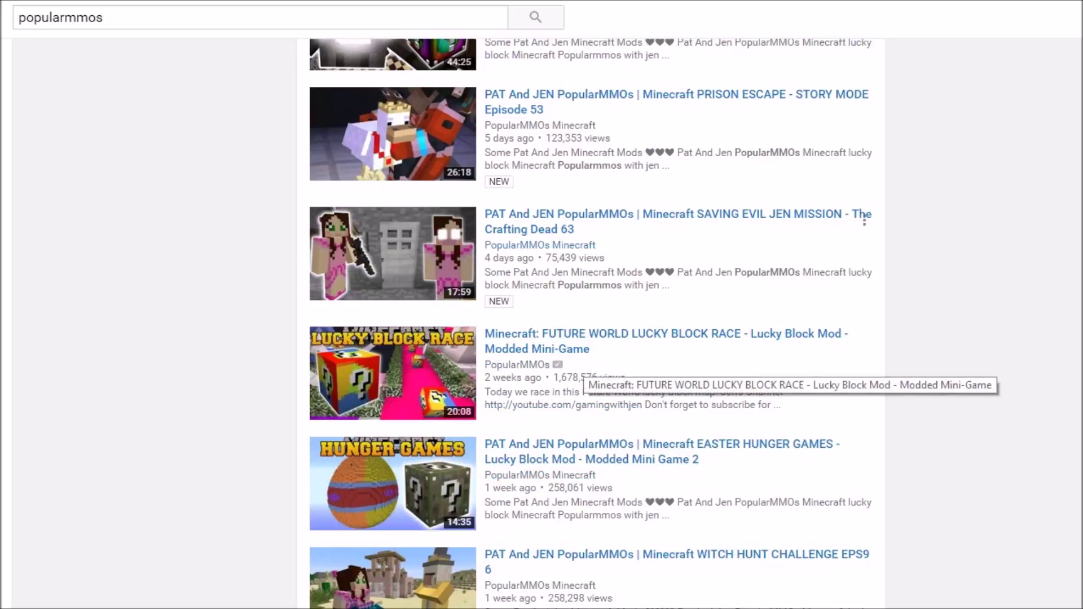
{"action": "scroll", "coordinate": [581, 347], "scroll_direction": "up", "scroll_amount": 10}
{"action": "scroll", "coordinate": [581, 316], "scroll_direction": "up", "scroll_amount": 5}
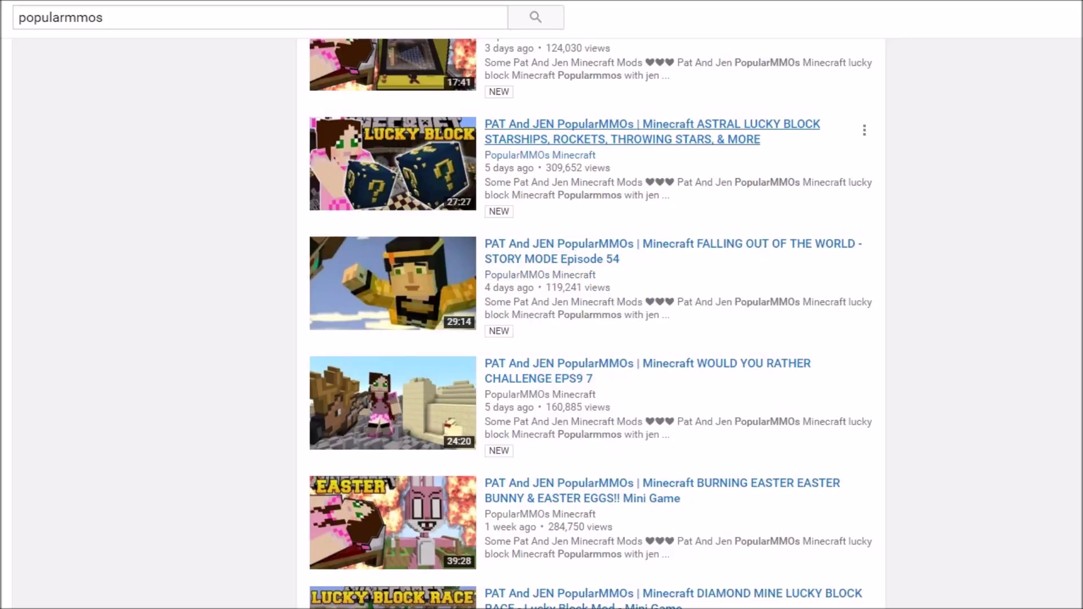
{"action": "scroll", "coordinate": [591, 323], "scroll_direction": "up", "scroll_amount": 10}
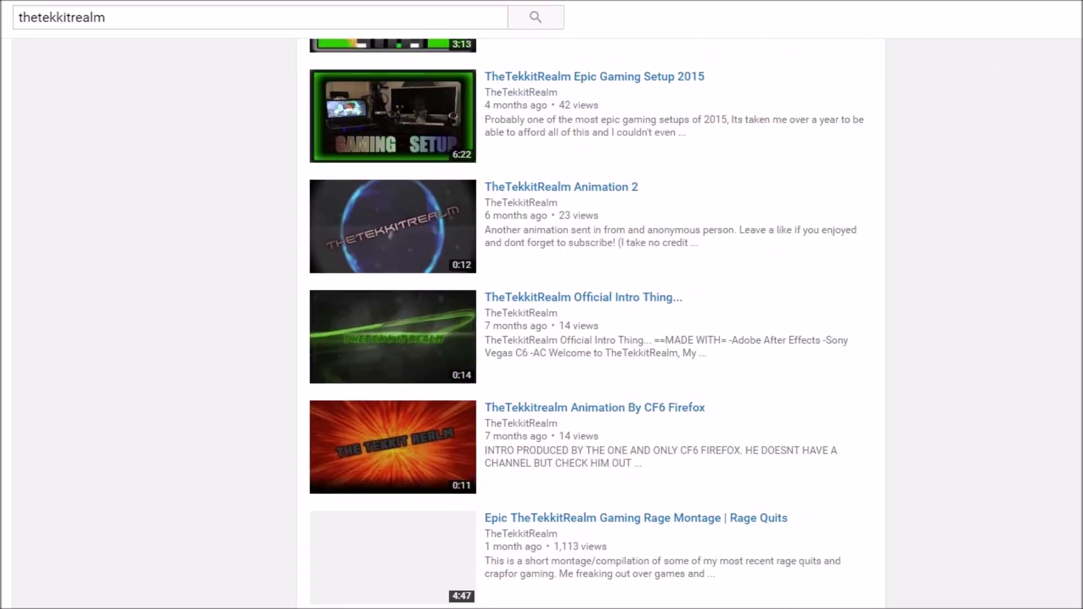
Examine the search results for thetekkitrealm, from the channel entry down through its listed videos.
{"action": "scroll", "coordinate": [592, 323], "scroll_direction": "up", "scroll_amount": 8}
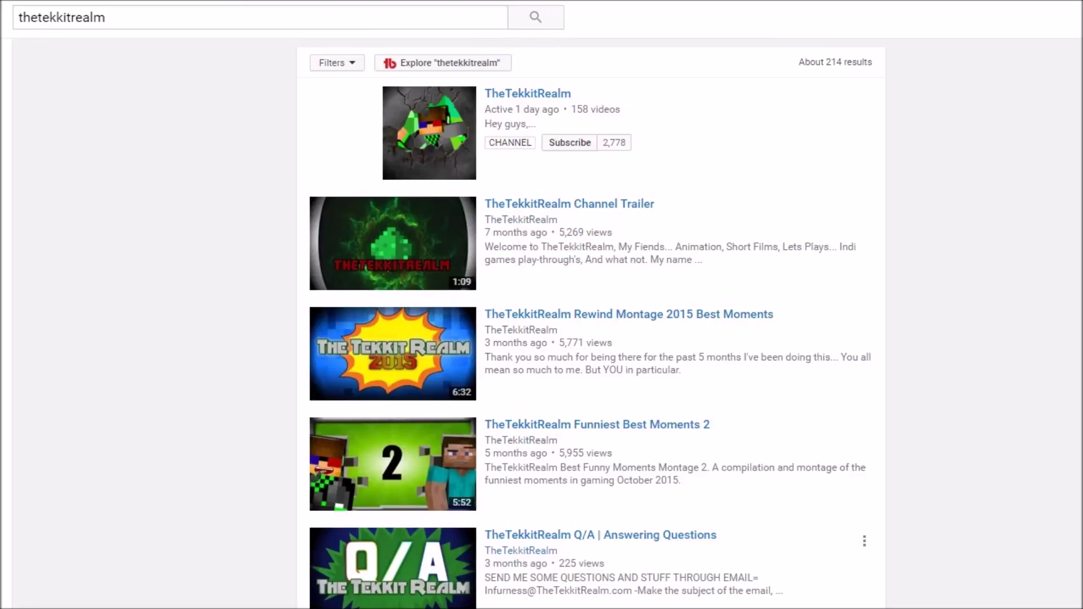
{"action": "scroll", "coordinate": [591, 323], "scroll_direction": "down", "scroll_amount": 7}
{"action": "scroll", "coordinate": [591, 323], "scroll_direction": "up", "scroll_amount": 7}
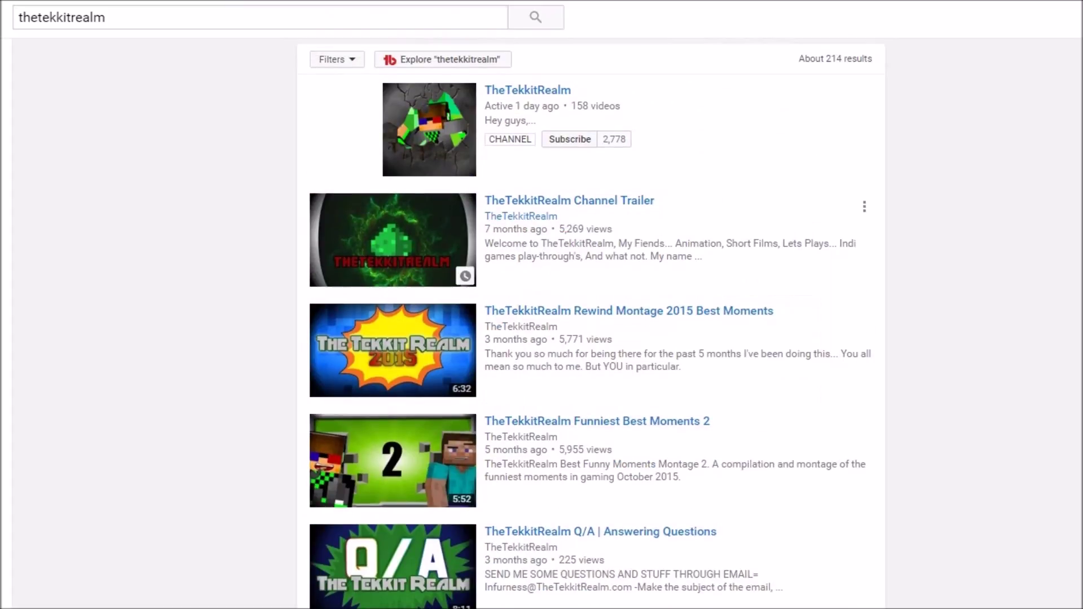
{"action": "scroll", "coordinate": [592, 323], "scroll_direction": "down", "scroll_amount": 6}
{"action": "scroll", "coordinate": [592, 324], "scroll_direction": "up", "scroll_amount": 6}
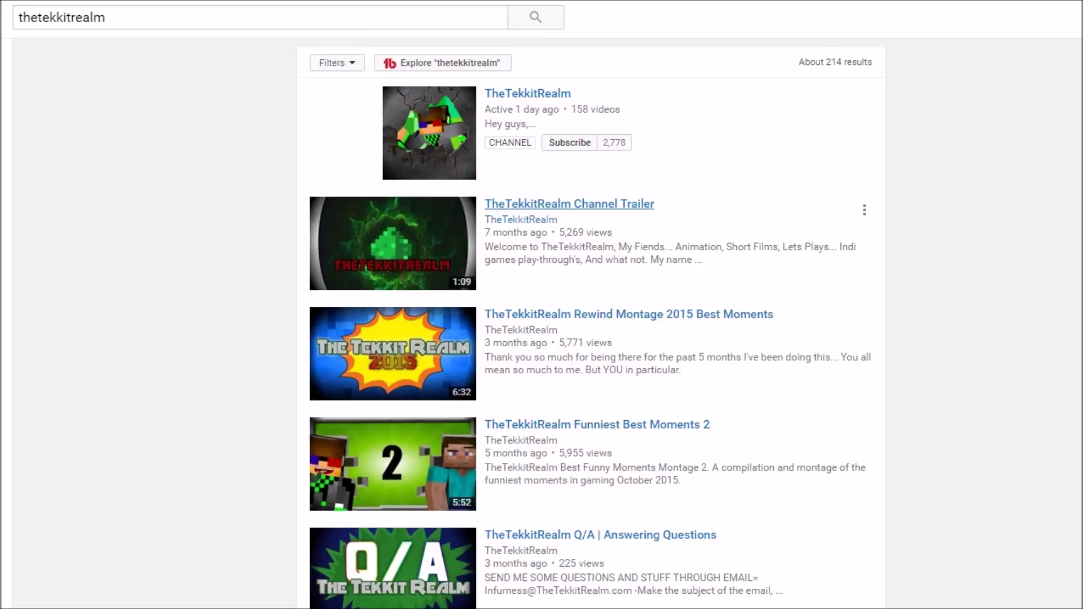
{"action": "scroll", "coordinate": [591, 323], "scroll_direction": "down", "scroll_amount": 5}
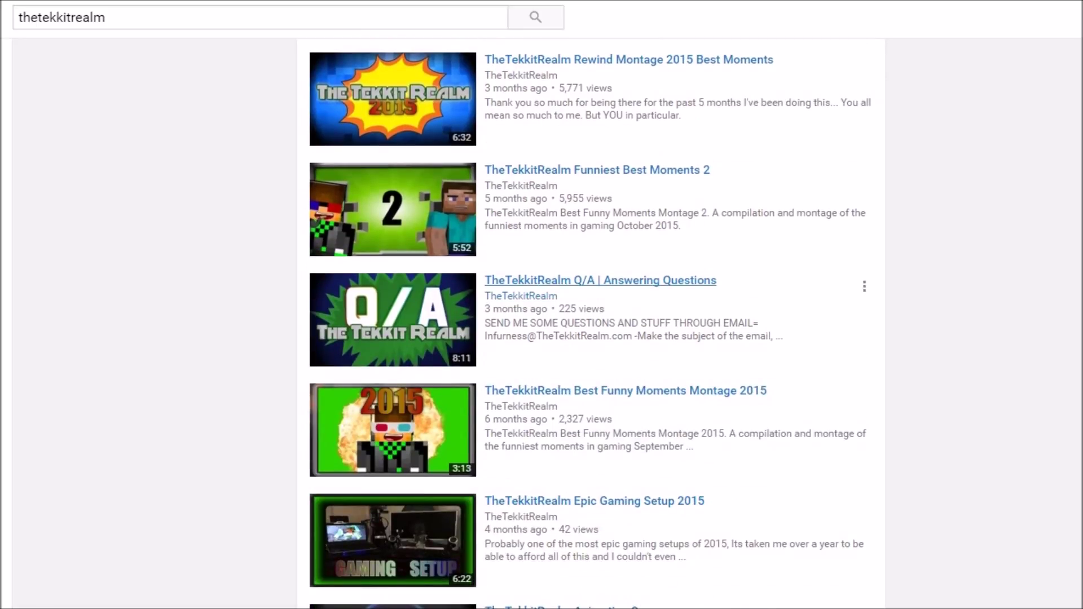
{"action": "scroll", "coordinate": [592, 323], "scroll_direction": "up", "scroll_amount": 5}
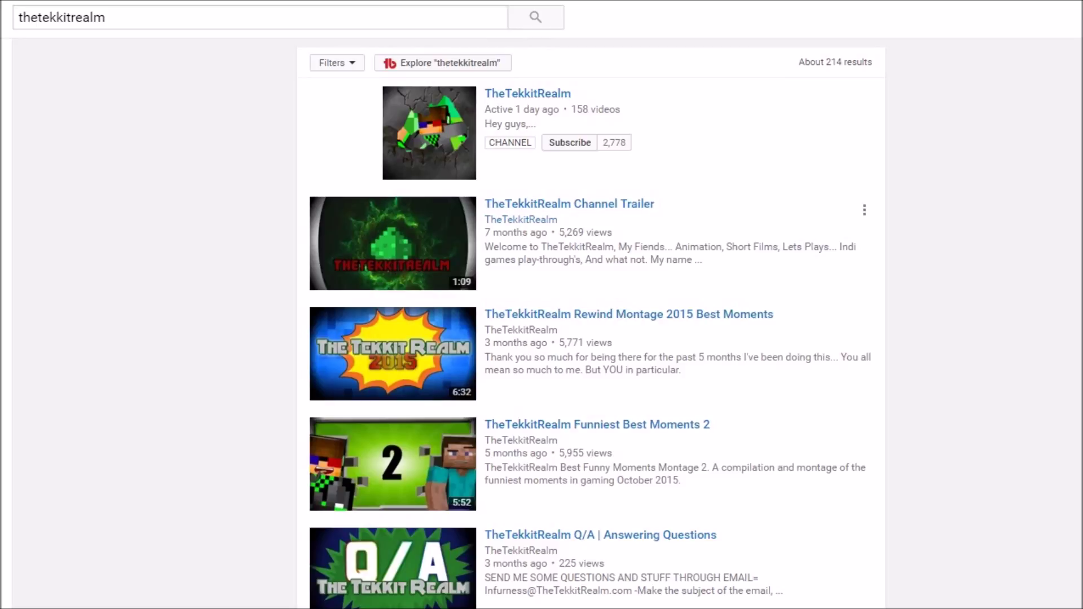
{"action": "scroll", "coordinate": [592, 323], "scroll_direction": "down", "scroll_amount": 1}
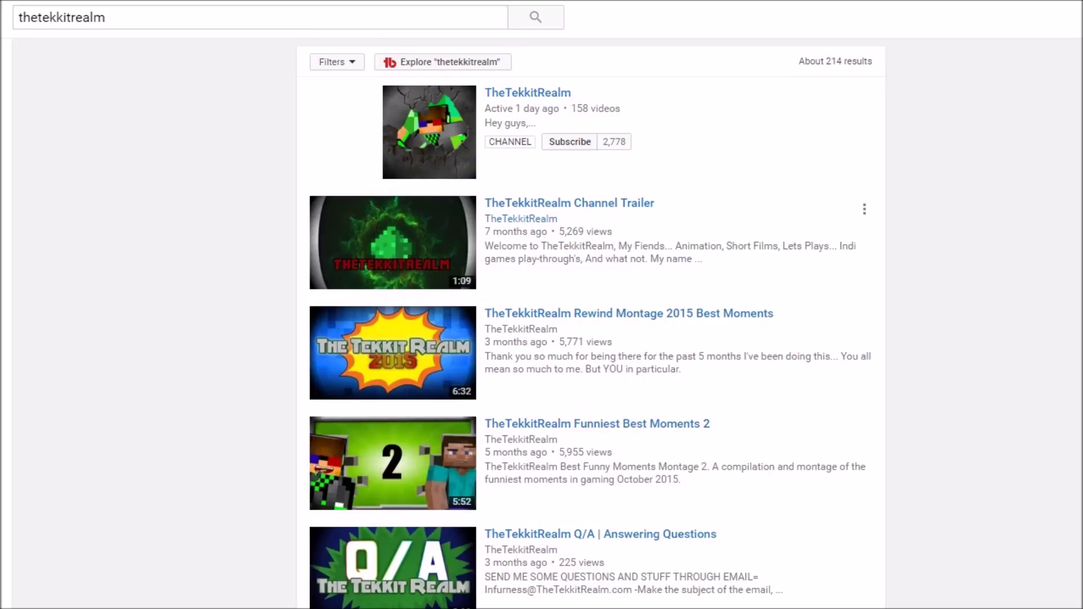
{"action": "scroll", "coordinate": [395, 243], "scroll_direction": "down", "scroll_amount": 6}
{"action": "scroll", "coordinate": [395, 242], "scroll_direction": "up", "scroll_amount": 6}
{"action": "scroll", "coordinate": [590, 324], "scroll_direction": "down", "scroll_amount": 11}
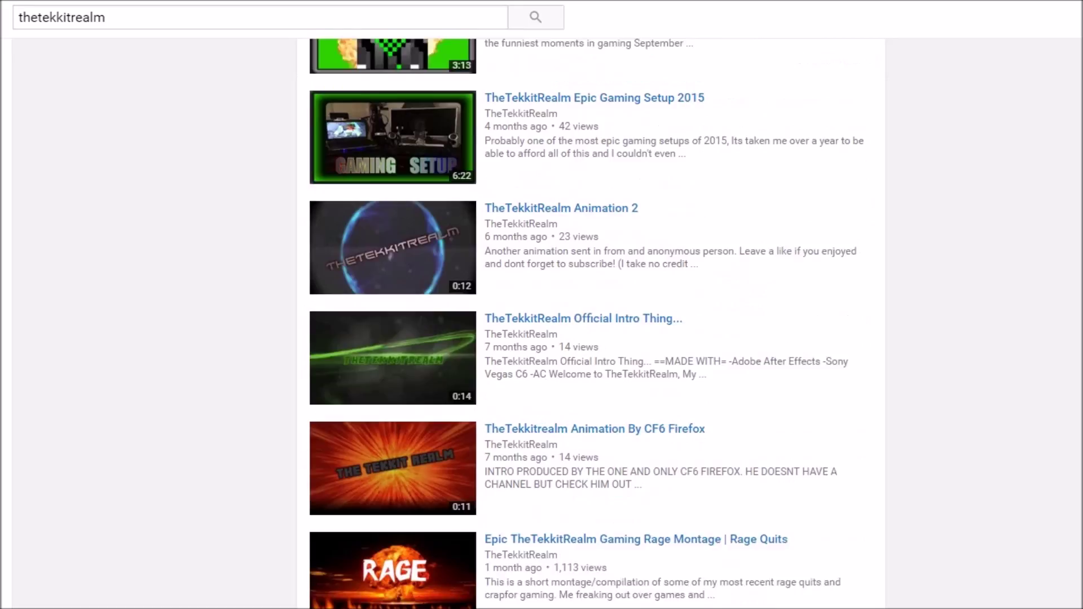
{"action": "scroll", "coordinate": [591, 324], "scroll_direction": "up", "scroll_amount": 11}
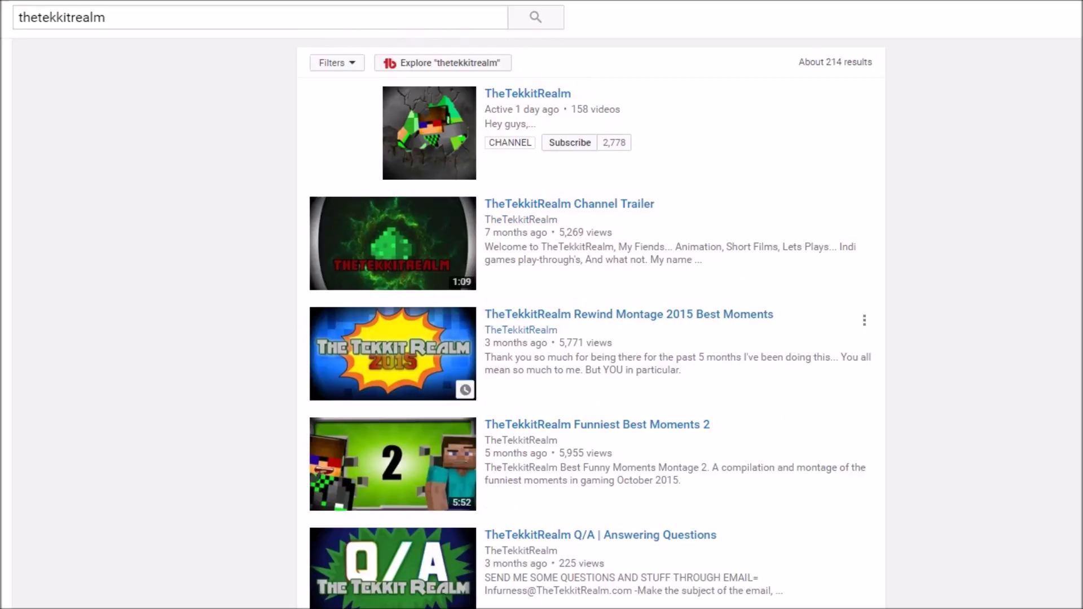
Open and pause the video "Minecraft Story Mode Let's Play Episode 5 #1" and view its TubeBuddy stats and tags.
{"action": "left_click", "coordinate": [393, 353]}
{"action": "key", "text": "space"}
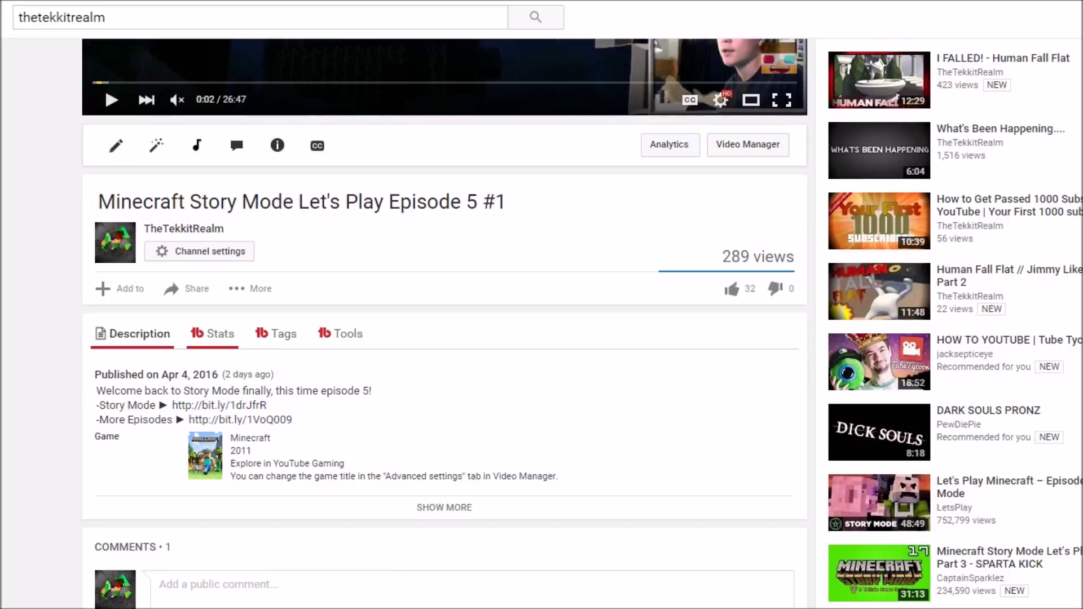
{"action": "left_click", "coordinate": [212, 333]}
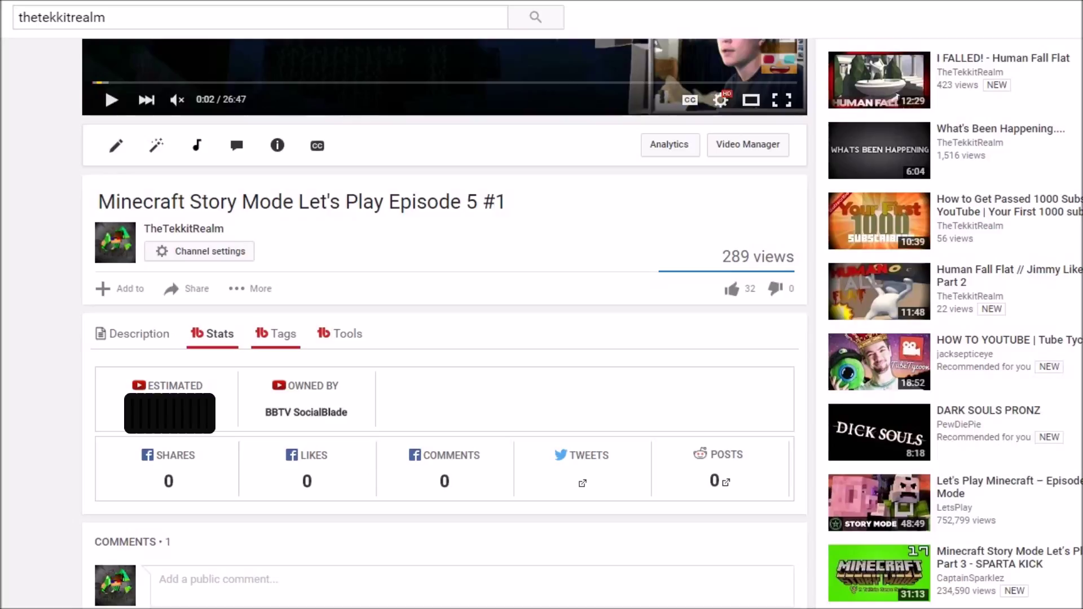
{"action": "left_click", "coordinate": [275, 334]}
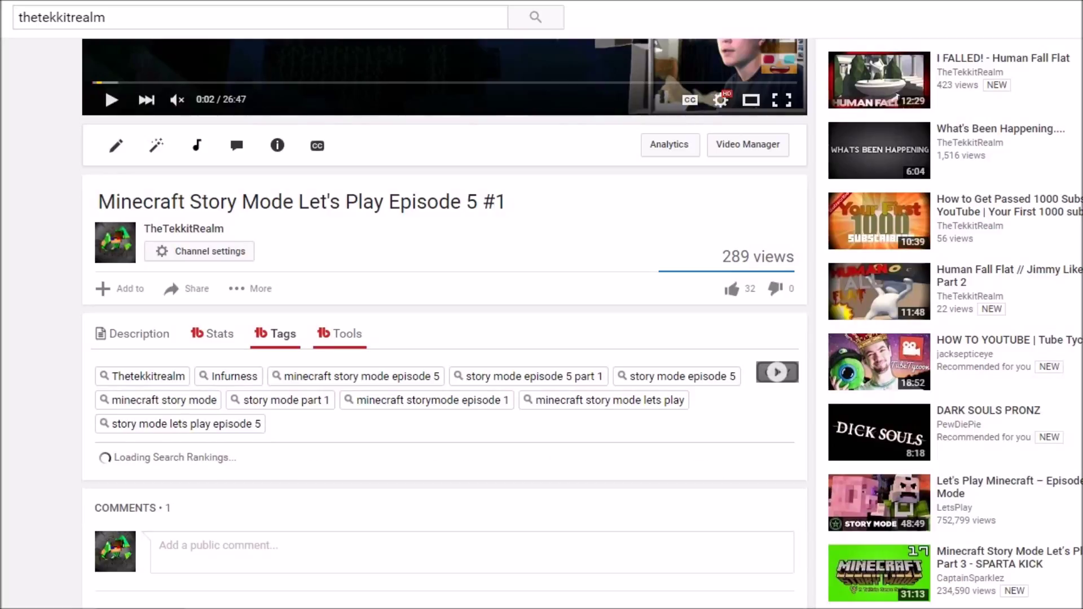
Look over the TubeBuddy tools for this video and open its Search Rankings.
{"action": "left_click", "coordinate": [339, 333]}
{"action": "scroll", "coordinate": [446, 338], "scroll_direction": "down", "scroll_amount": 3}
{"action": "scroll", "coordinate": [446, 338], "scroll_direction": "up", "scroll_amount": 2}
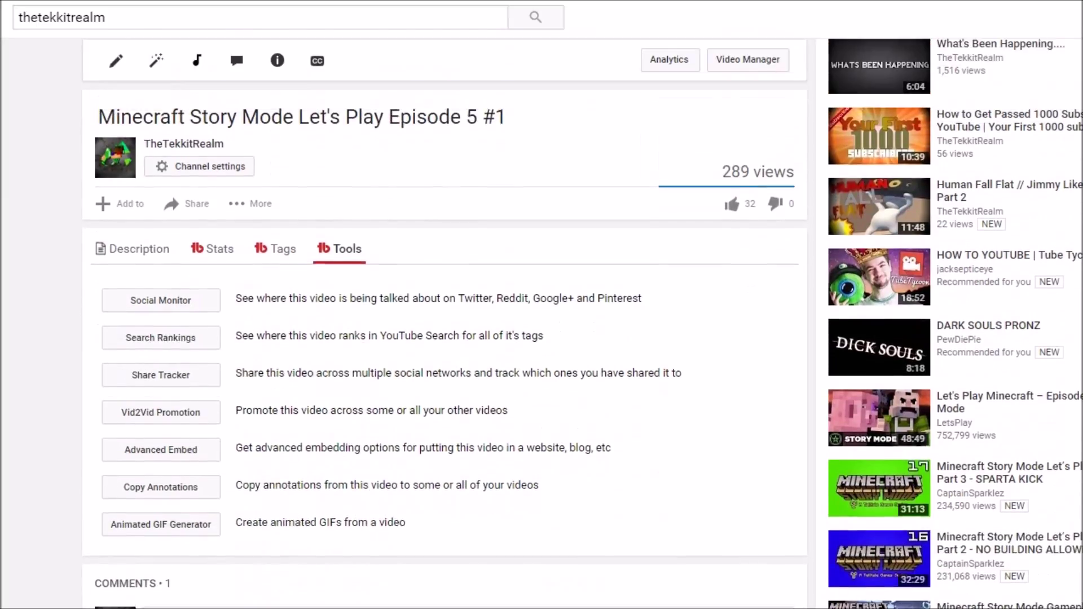
{"action": "left_click", "coordinate": [161, 337]}
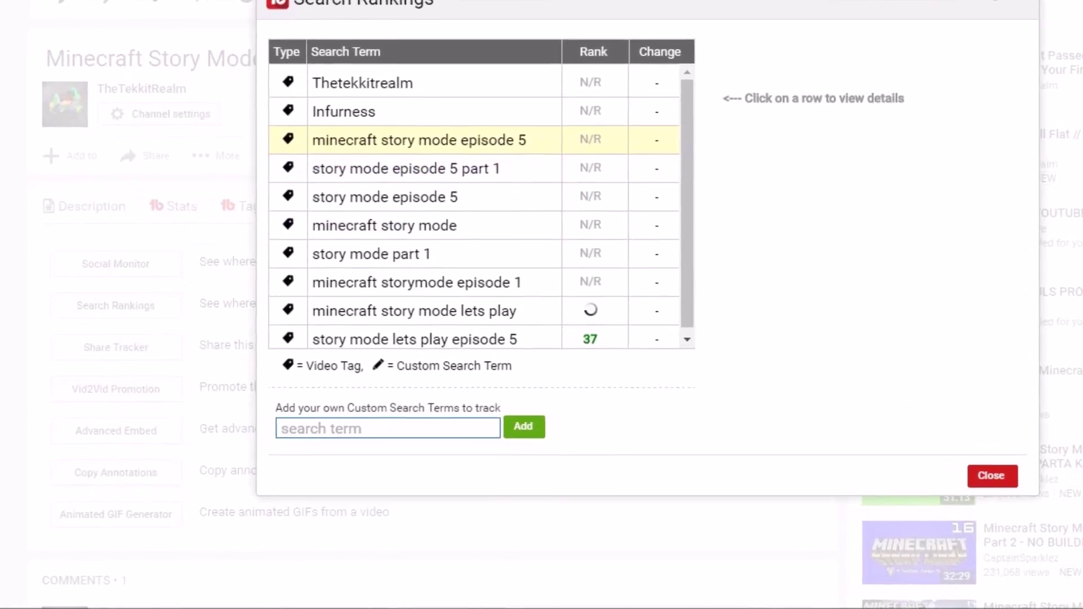
Examine the search ranks of the video's tags in Search Rankings and close the rankings.
{"action": "scroll", "coordinate": [481, 251], "scroll_direction": "up", "scroll_amount": 1}
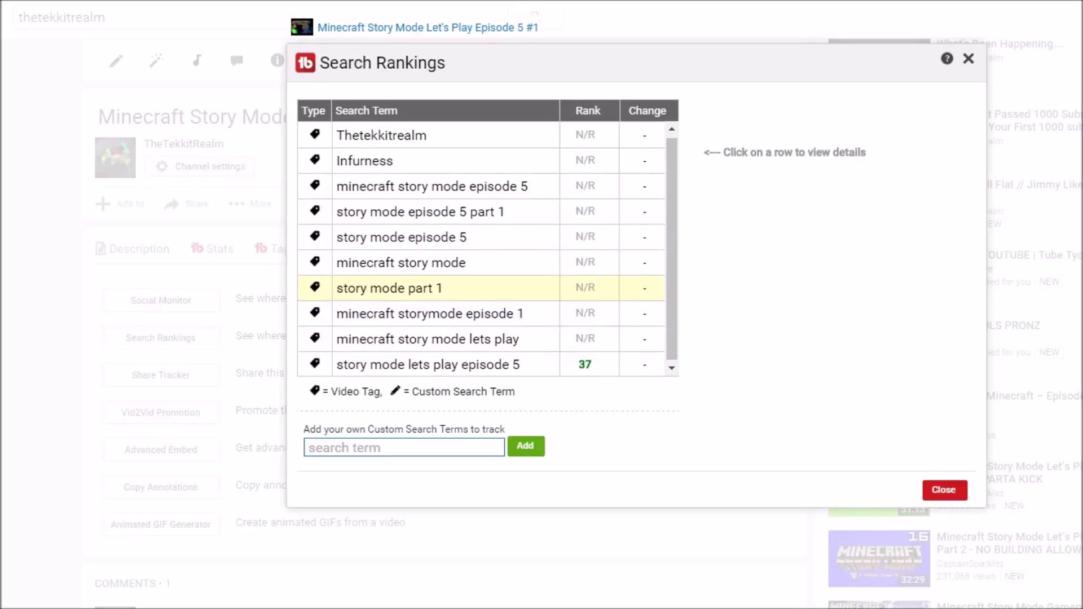
{"action": "scroll", "coordinate": [482, 287], "scroll_direction": "down", "scroll_amount": 1}
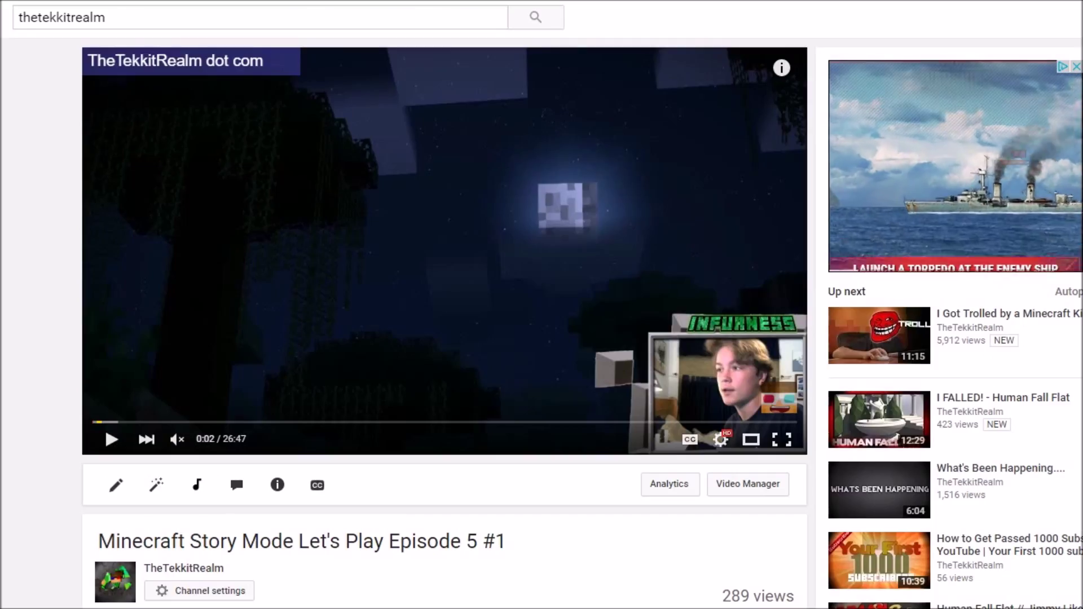
{"action": "scroll", "coordinate": [446, 321], "scroll_direction": "down", "scroll_amount": 10}
{"action": "scroll", "coordinate": [446, 322], "scroll_direction": "up", "scroll_amount": 6}
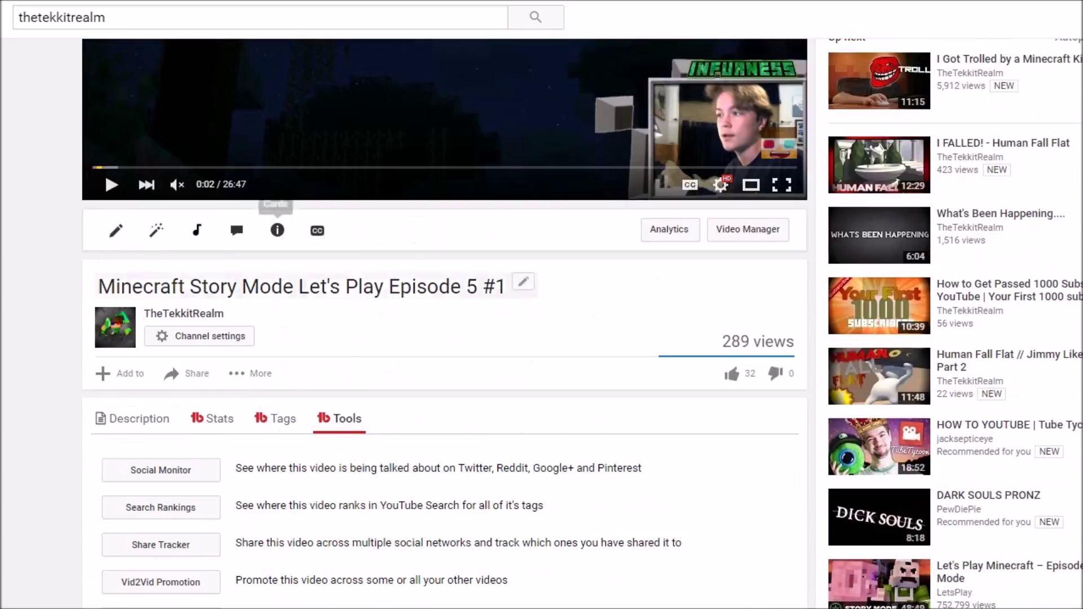
View the source code of the "Minecraft Story Mode Let's Play Episode 5 #1" page and search it for "keywords".
{"action": "scroll", "coordinate": [373, 220], "scroll_direction": "down", "scroll_amount": 1}
{"action": "right_click", "coordinate": [372, 220]}
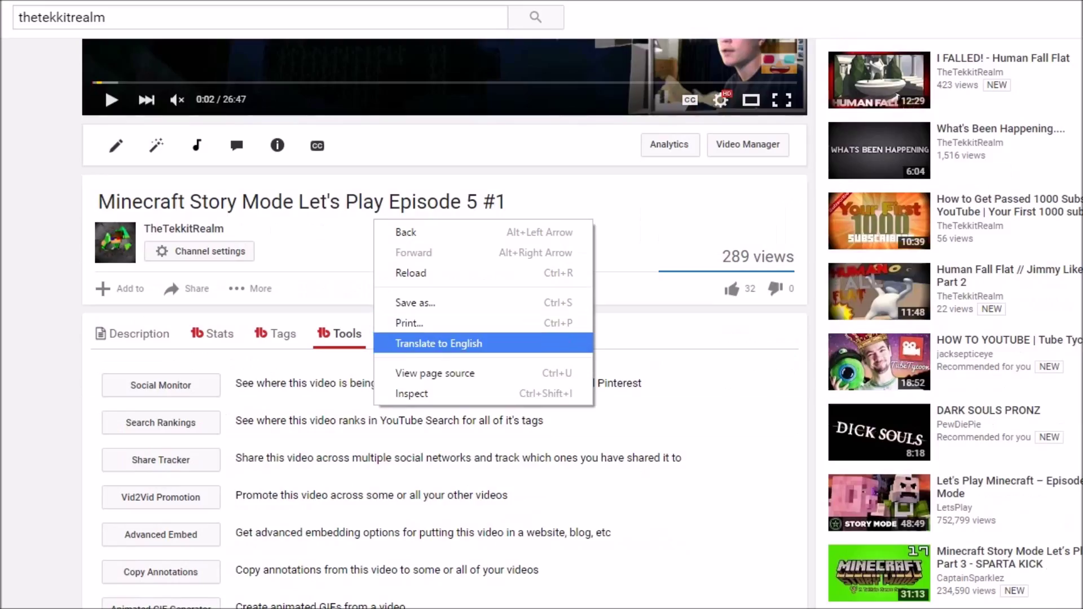
{"action": "left_click", "coordinate": [483, 373]}
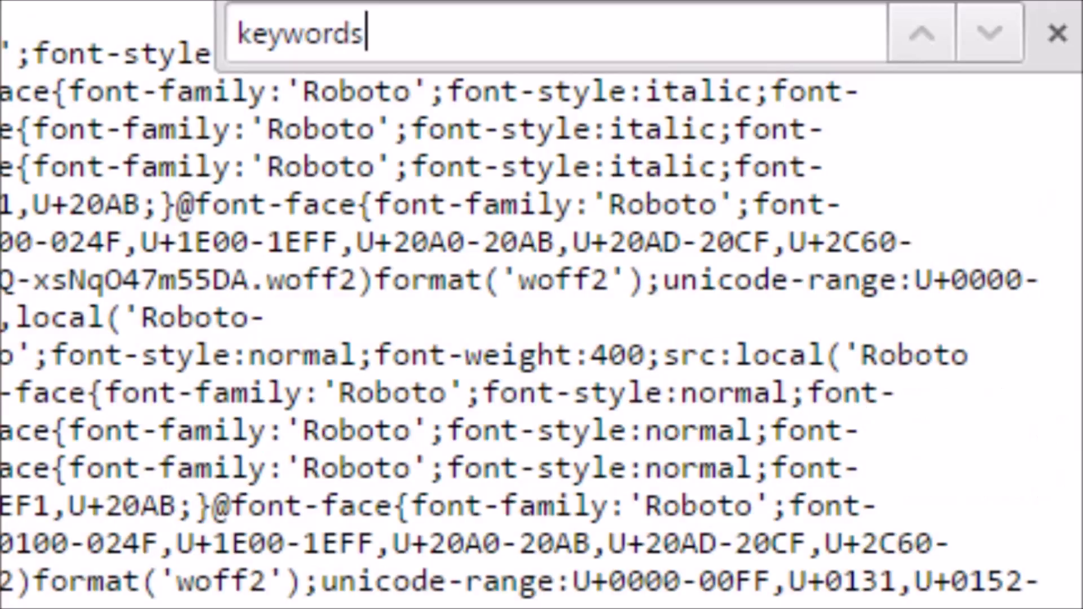
{"action": "key", "text": "shift+Left"}
{"action": "key", "text": "shift+Left"}
{"action": "key", "text": "shift+Left"}
{"action": "key", "text": "shift+Left"}
{"action": "key", "text": "shift+Left"}
{"action": "key", "text": "shift+Left"}
{"action": "key", "text": "shift+Left"}
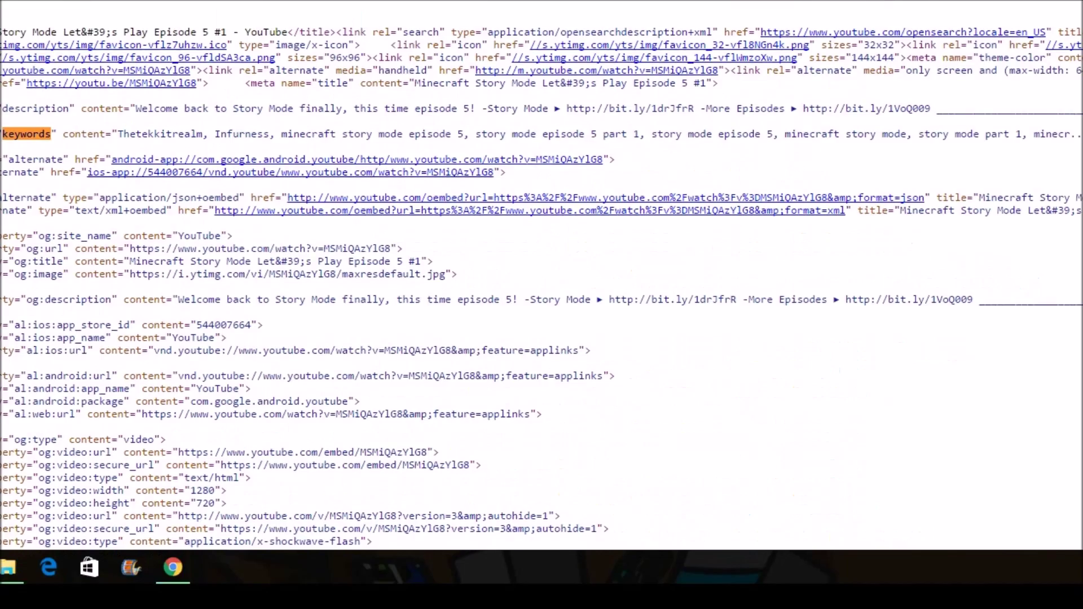
Examine and highlight the video tags listed in the keywords line of the page source.
{"action": "scroll", "coordinate": [542, 276], "scroll_direction": "down", "scroll_amount": 4}
{"action": "scroll", "coordinate": [541, 276], "scroll_direction": "up", "scroll_amount": 2}
{"action": "scroll", "coordinate": [542, 276], "scroll_direction": "up", "scroll_amount": 3}
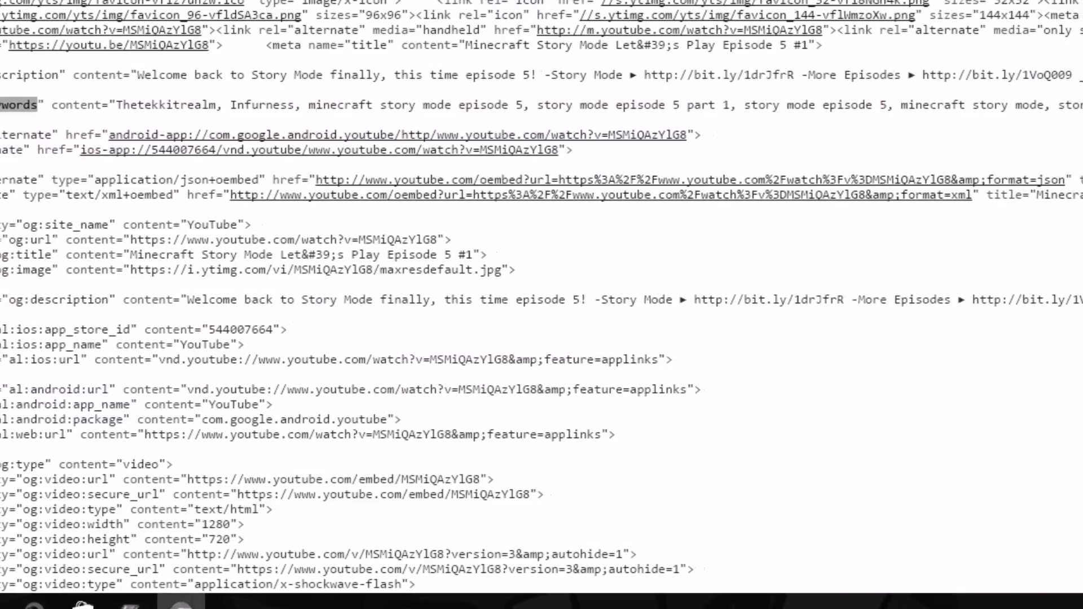
{"action": "left_click_drag", "start_coordinate": [281, 134], "coordinate": [1082, 105]}
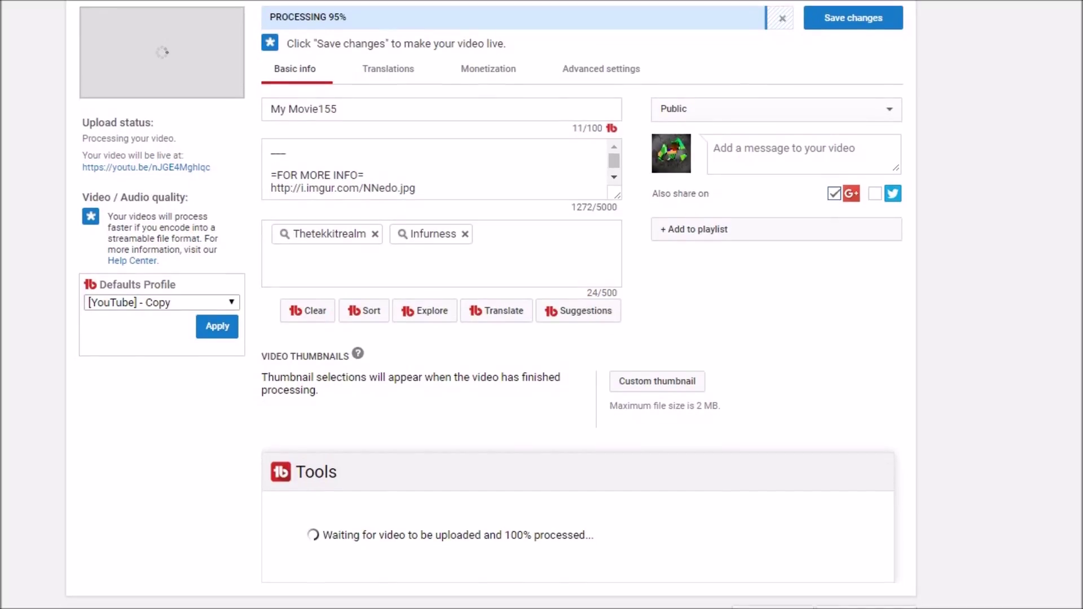
Look over the basic info of the video being uploaded and clear its title.
{"action": "left_click_drag", "start_coordinate": [326, 17], "coordinate": [349, 17]}
{"action": "scroll", "coordinate": [490, 305], "scroll_direction": "up", "scroll_amount": 1}
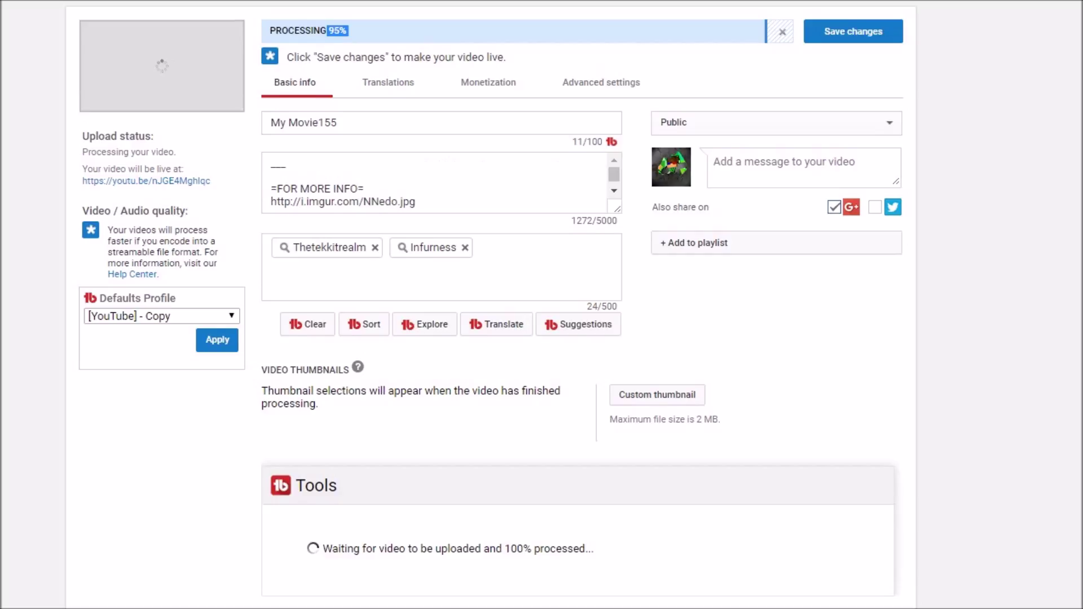
{"action": "scroll", "coordinate": [490, 305], "scroll_direction": "down", "scroll_amount": 1}
{"action": "scroll", "coordinate": [491, 305], "scroll_direction": "up", "scroll_amount": 1}
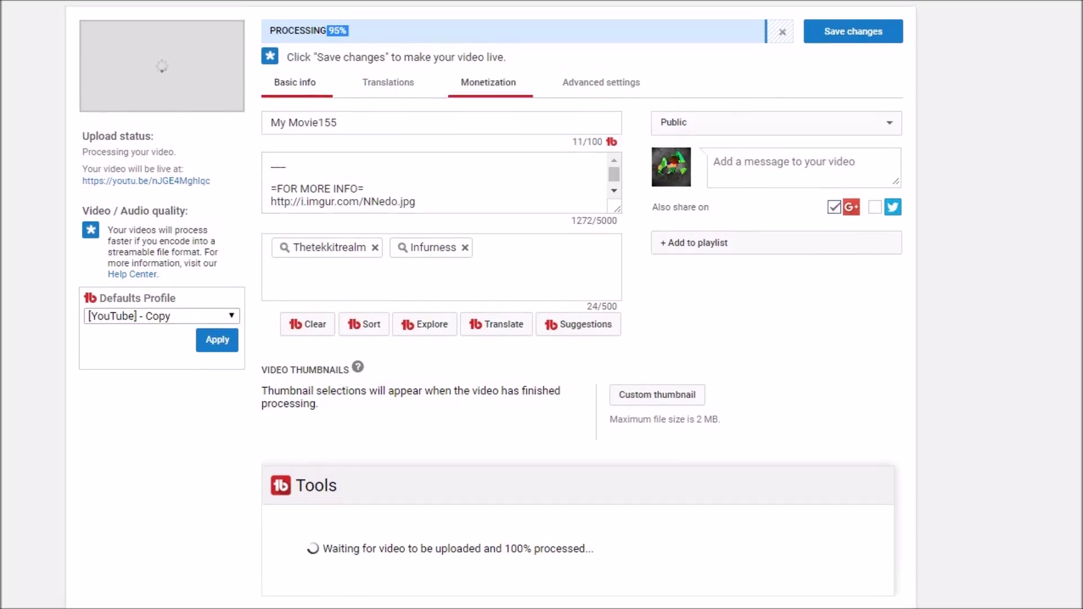
{"action": "left_click_drag", "start_coordinate": [338, 122], "coordinate": [186, 179]}
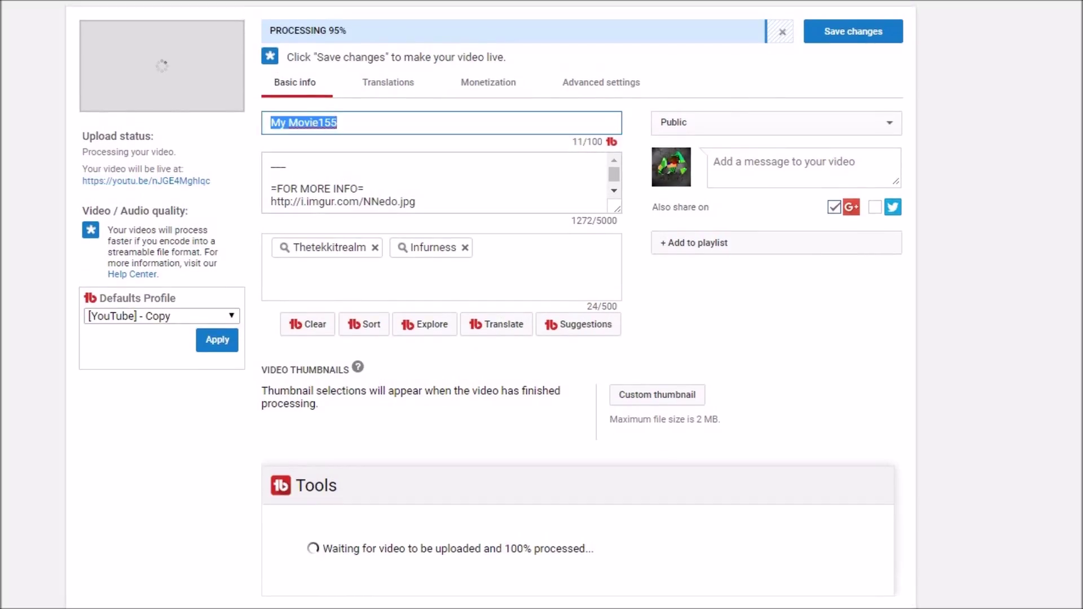
{"action": "key", "text": "BackSpace"}
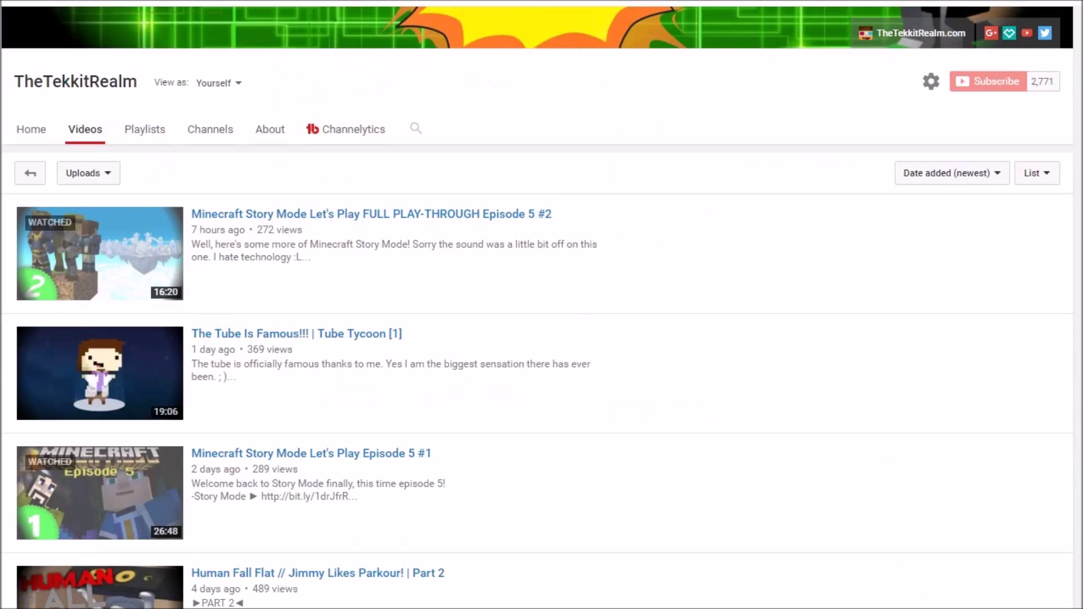
Examine the TheTekkitRealm channel's newest uploads, comparing their titles, descriptions and view counts.
{"action": "scroll", "coordinate": [542, 304], "scroll_direction": "up", "scroll_amount": 3}
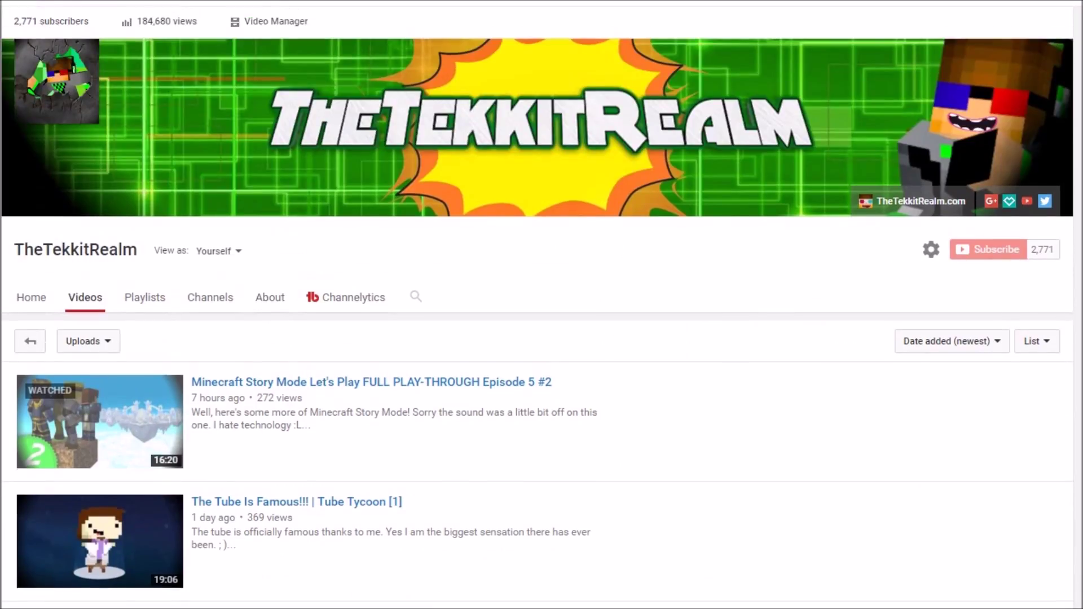
{"action": "scroll", "coordinate": [542, 305], "scroll_direction": "down", "scroll_amount": 1}
{"action": "scroll", "coordinate": [542, 305], "scroll_direction": "up", "scroll_amount": 1}
{"action": "scroll", "coordinate": [542, 305], "scroll_direction": "down", "scroll_amount": 6}
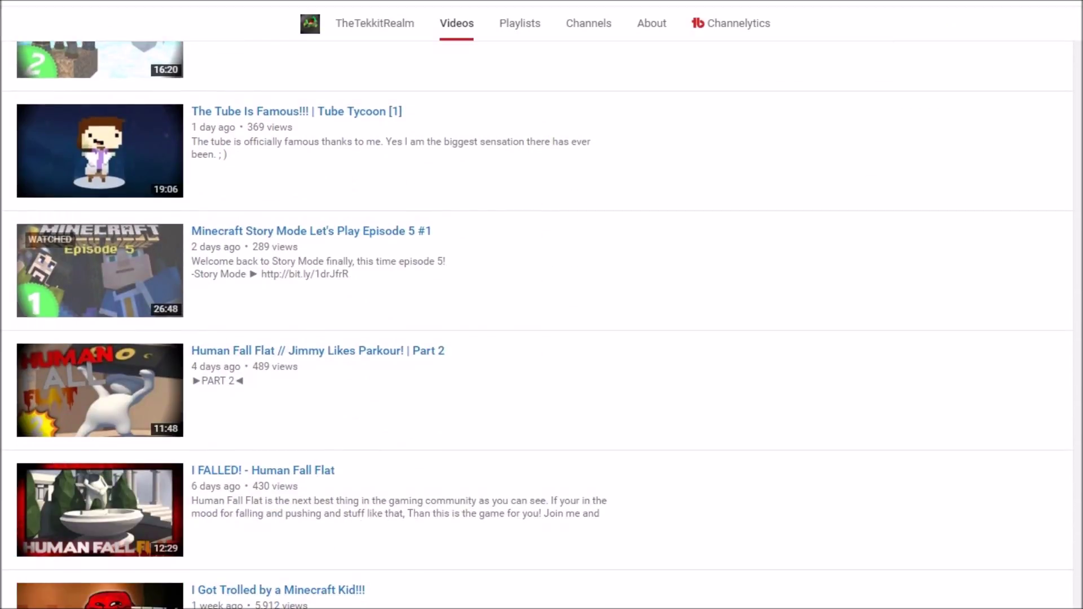
{"action": "scroll", "coordinate": [542, 305], "scroll_direction": "up", "scroll_amount": 5}
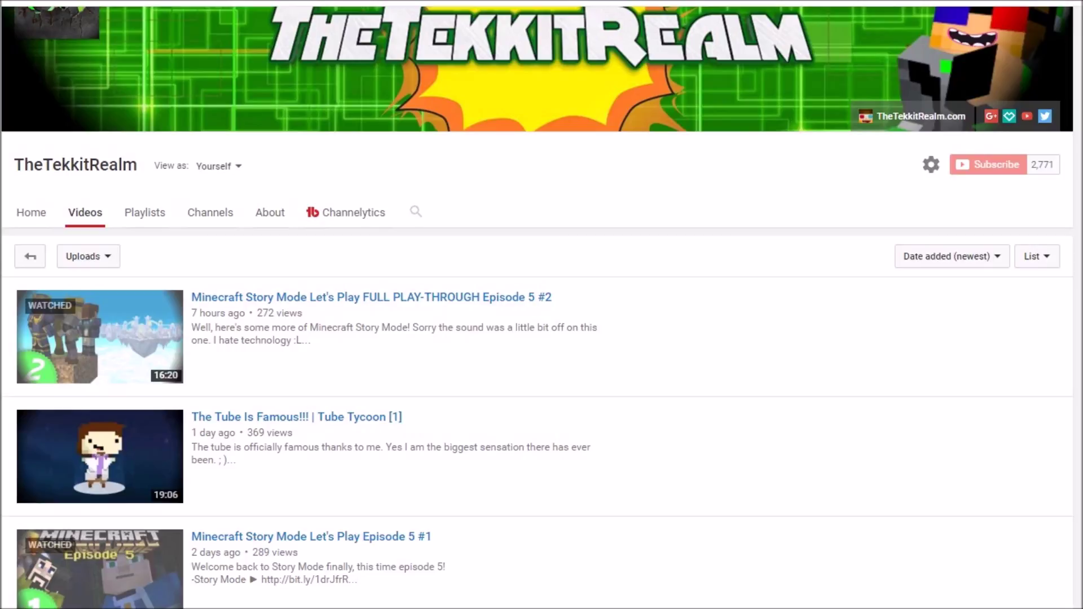
{"action": "scroll", "coordinate": [541, 304], "scroll_direction": "down", "scroll_amount": 4}
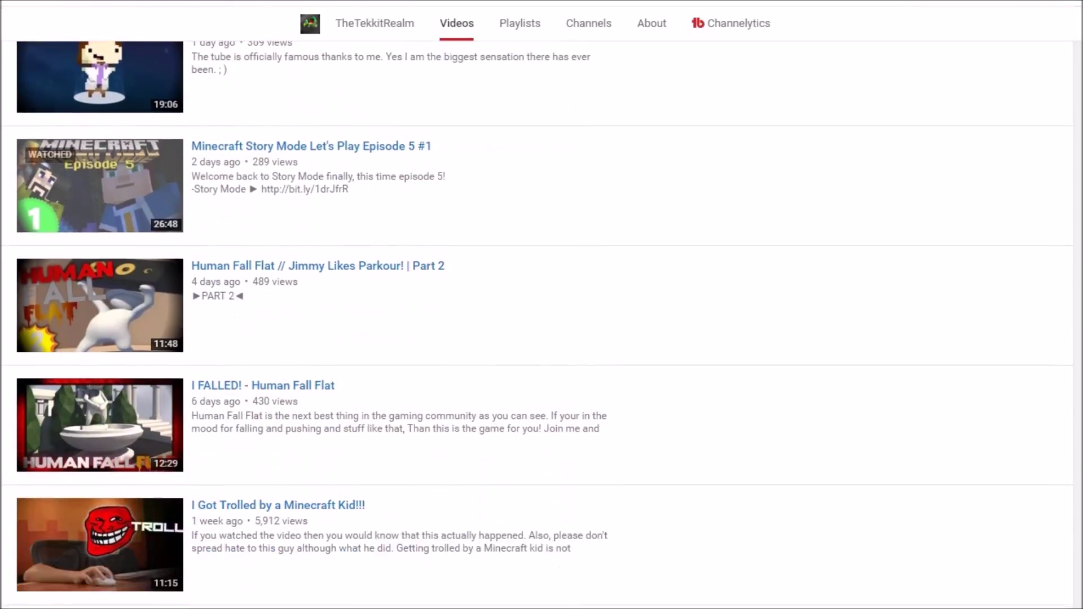
{"action": "scroll", "coordinate": [542, 325], "scroll_direction": "up", "scroll_amount": 4}
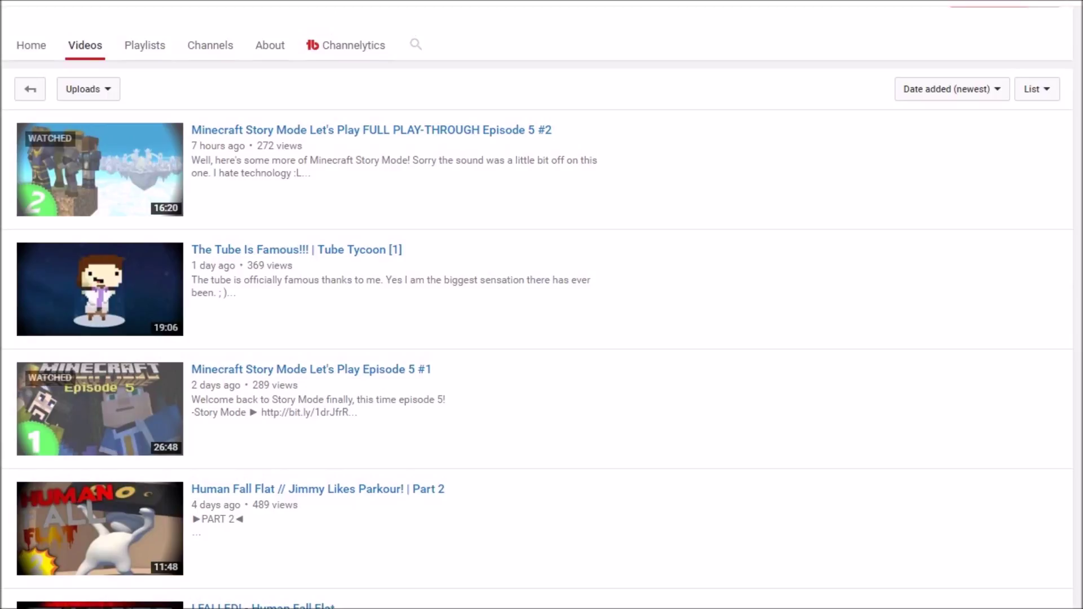
{"action": "scroll", "coordinate": [542, 325], "scroll_direction": "up", "scroll_amount": 4}
{"action": "scroll", "coordinate": [542, 325], "scroll_direction": "down", "scroll_amount": 10}
{"action": "scroll", "coordinate": [542, 325], "scroll_direction": "up", "scroll_amount": 8}
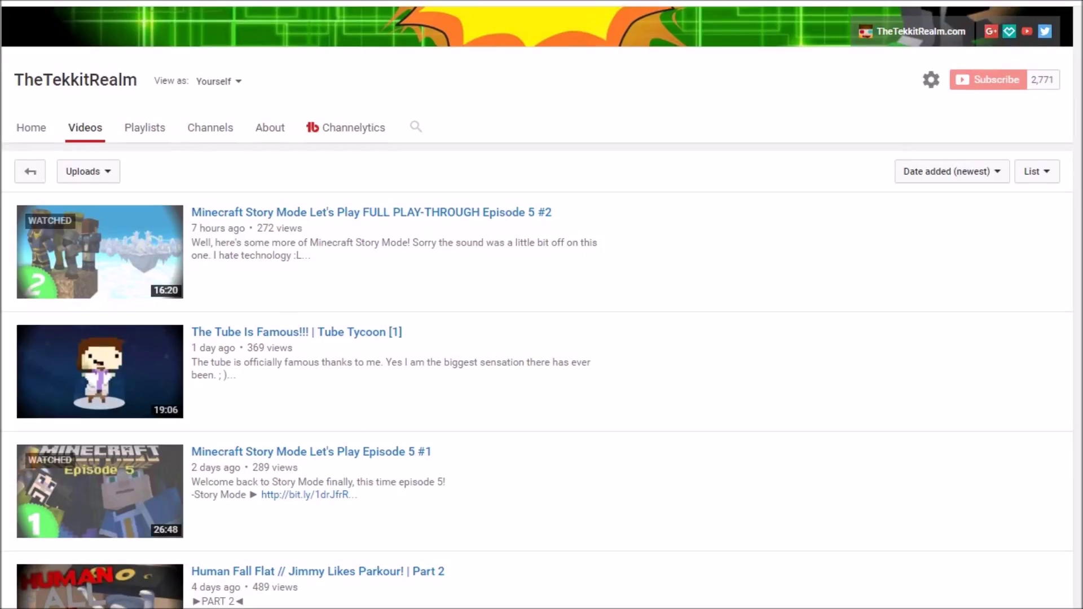
{"action": "scroll", "coordinate": [542, 325], "scroll_direction": "down", "scroll_amount": 5}
{"action": "scroll", "coordinate": [541, 325], "scroll_direction": "up", "scroll_amount": 8}
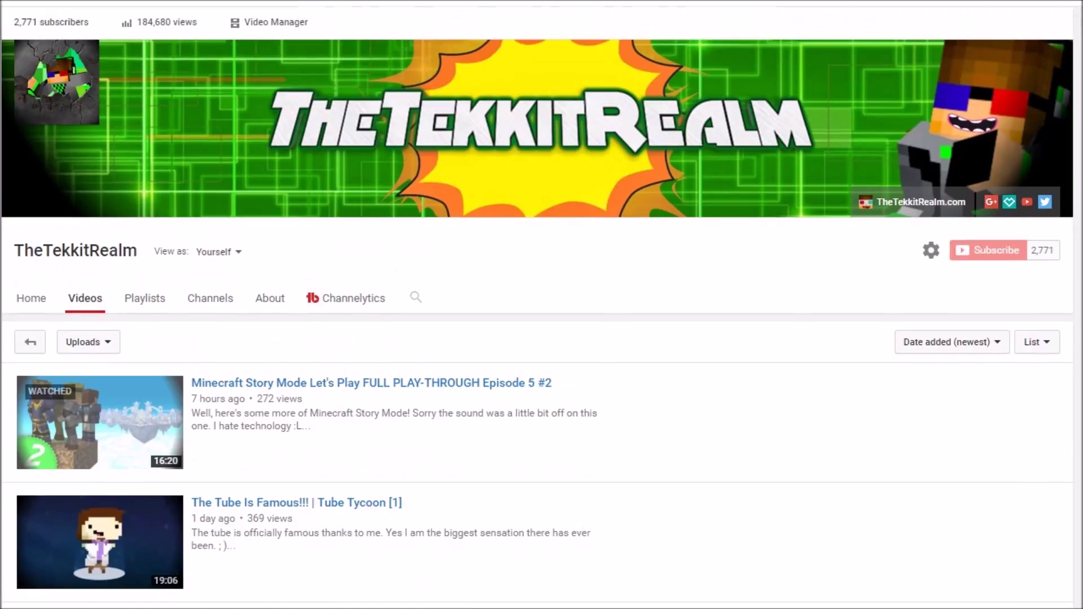
{"action": "scroll", "coordinate": [542, 325], "scroll_direction": "down", "scroll_amount": 8}
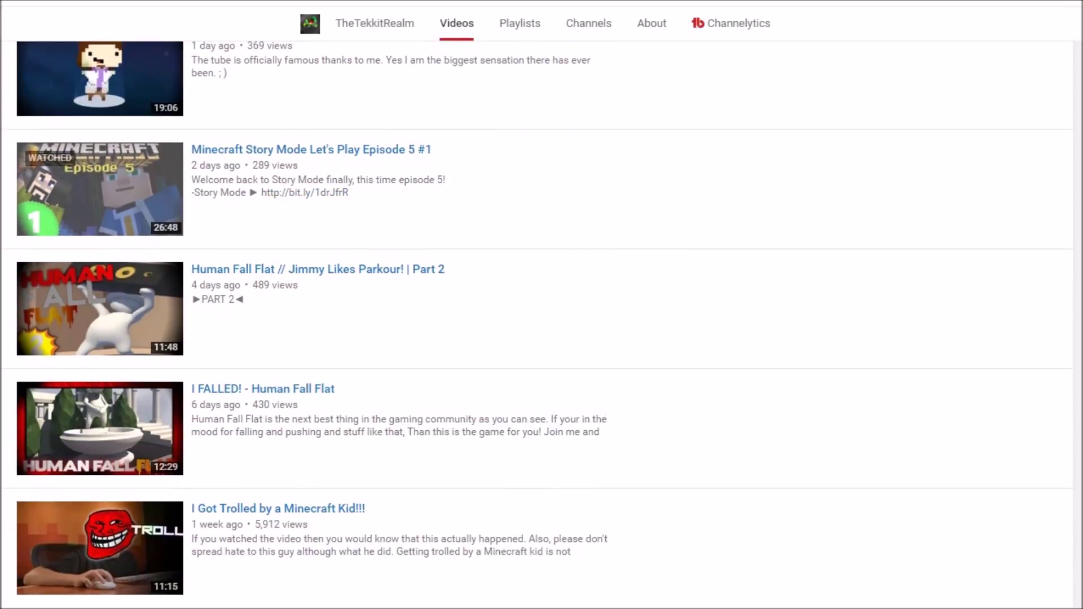
{"action": "scroll", "coordinate": [542, 325], "scroll_direction": "up", "scroll_amount": 8}
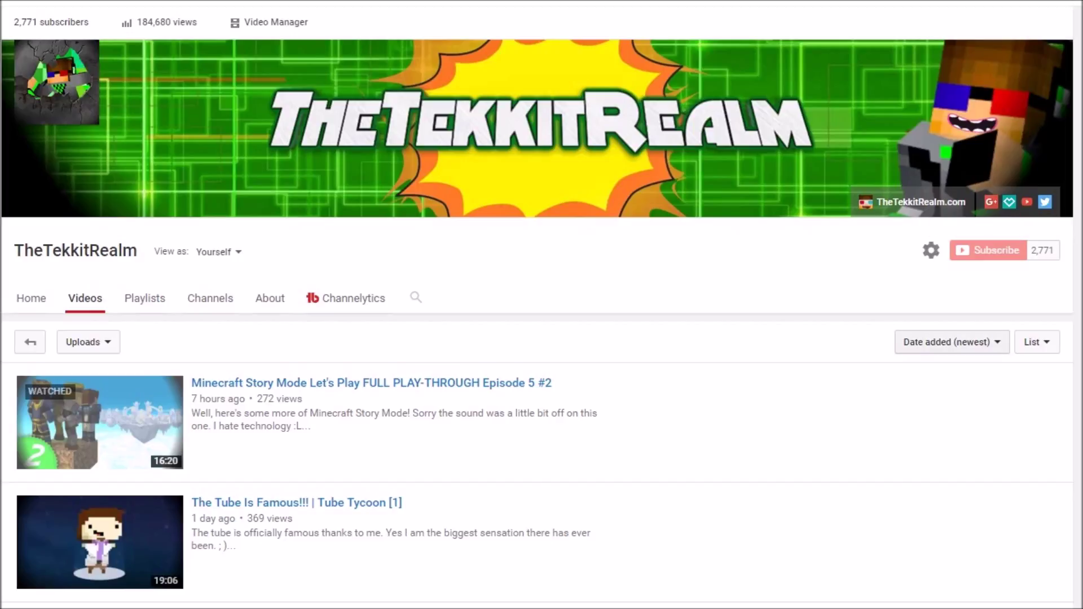
Sort the channel's uploads by most popular and open the video "When Will Minecraft 1.9 Come Out?".
{"action": "left_click", "coordinate": [948, 342]}
{"action": "left_click", "coordinate": [943, 371]}
{"action": "scroll", "coordinate": [542, 339], "scroll_direction": "down", "scroll_amount": 5}
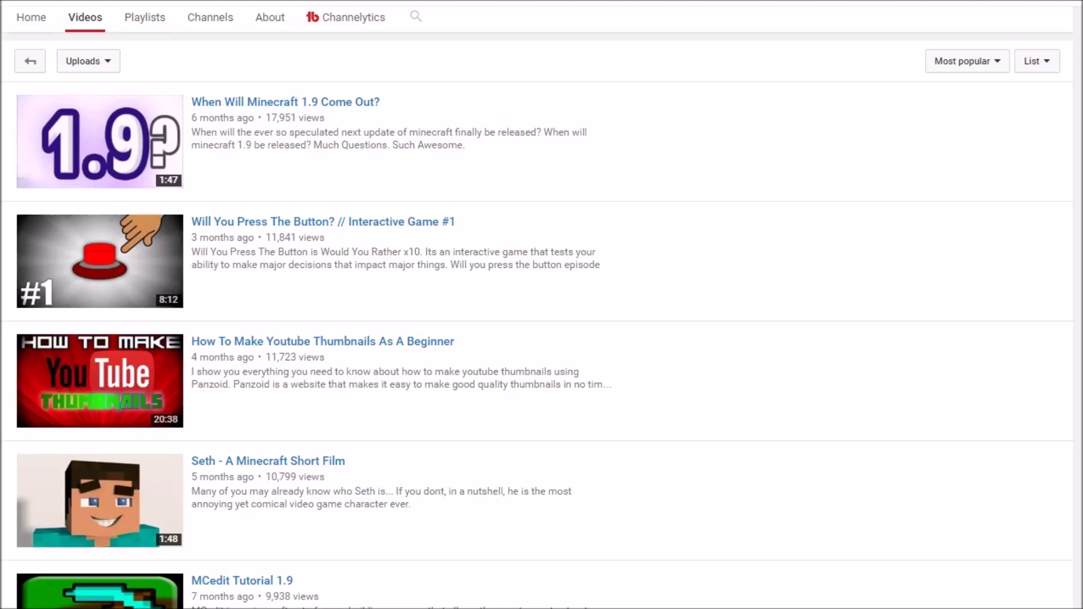
{"action": "left_click_drag", "start_coordinate": [265, 118], "coordinate": [295, 117]}
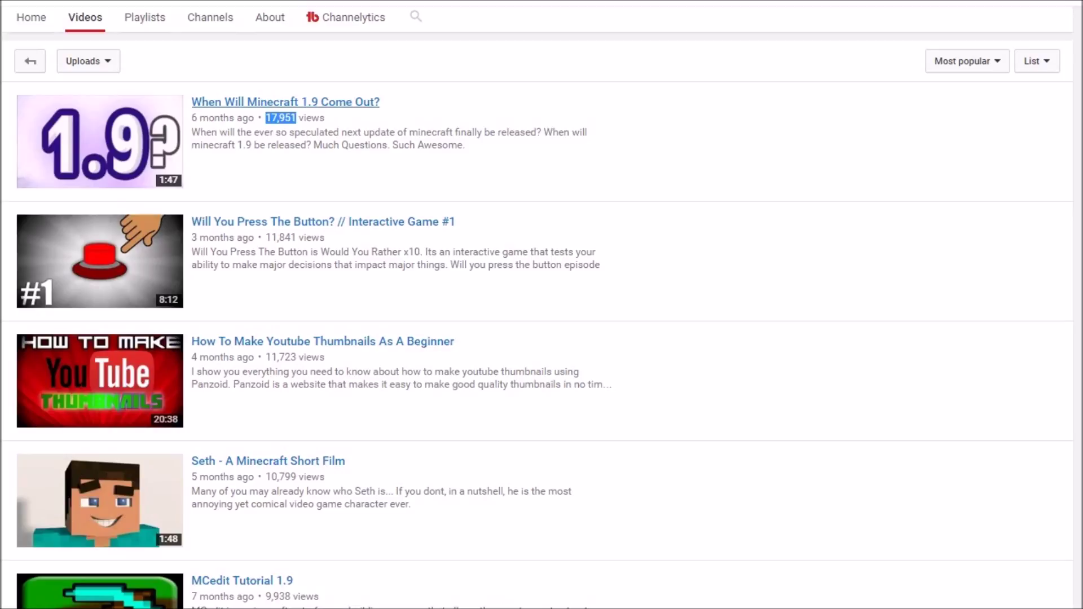
{"action": "left_click", "coordinate": [296, 118]}
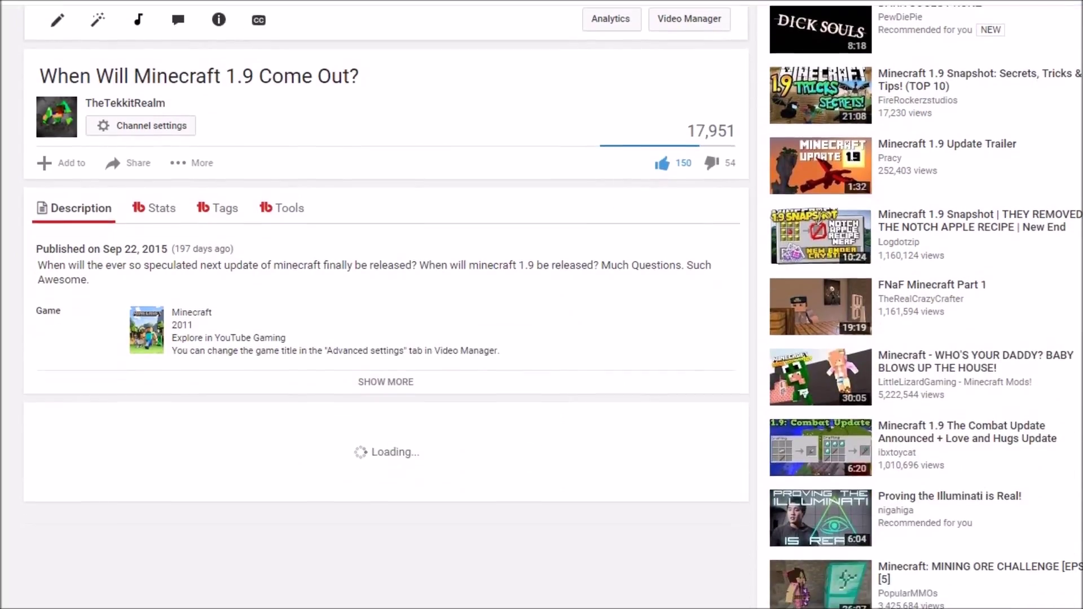
Examine the video's view count, likes, description and viewer comments.
{"action": "scroll", "coordinate": [384, 305], "scroll_direction": "down", "scroll_amount": 3}
{"action": "scroll", "coordinate": [384, 304], "scroll_direction": "up", "scroll_amount": 9}
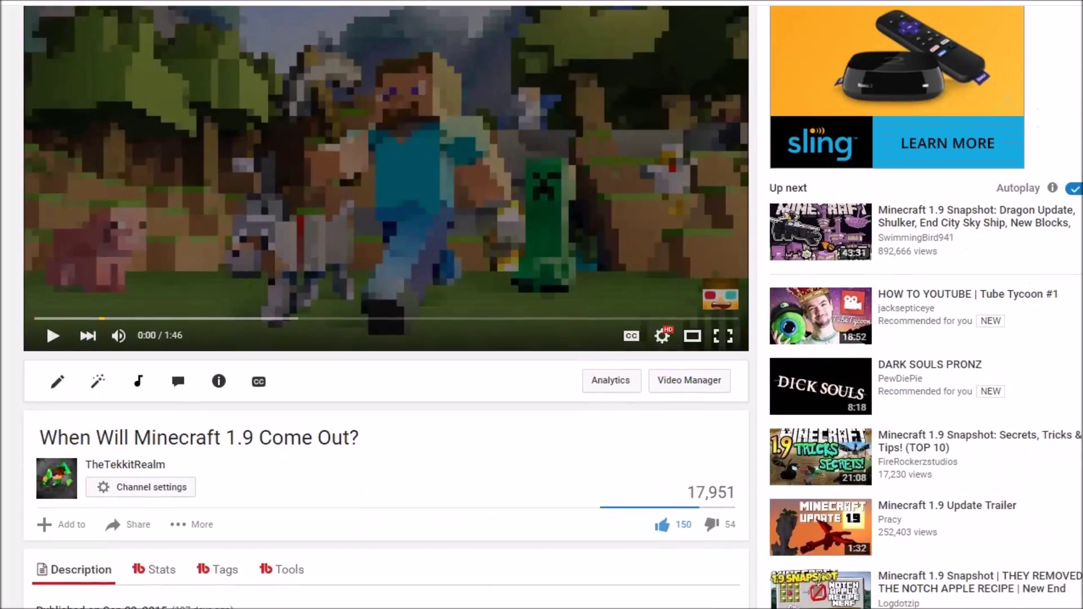
{"action": "scroll", "coordinate": [663, 186], "scroll_direction": "down", "scroll_amount": 5}
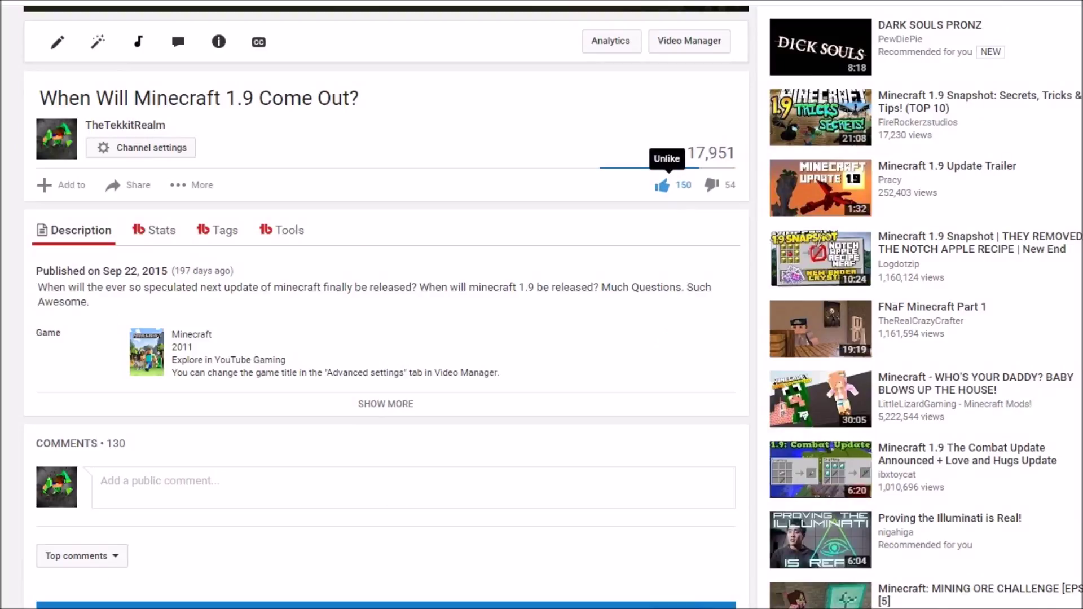
{"action": "scroll", "coordinate": [384, 304], "scroll_direction": "down", "scroll_amount": 16}
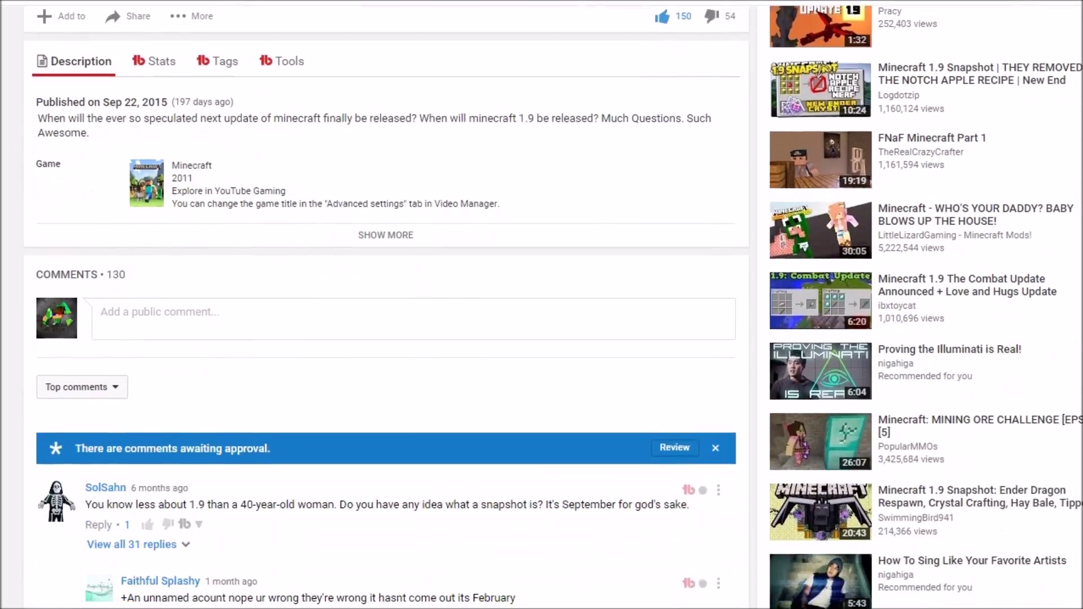
{"action": "scroll", "coordinate": [378, 305], "scroll_direction": "down", "scroll_amount": 6}
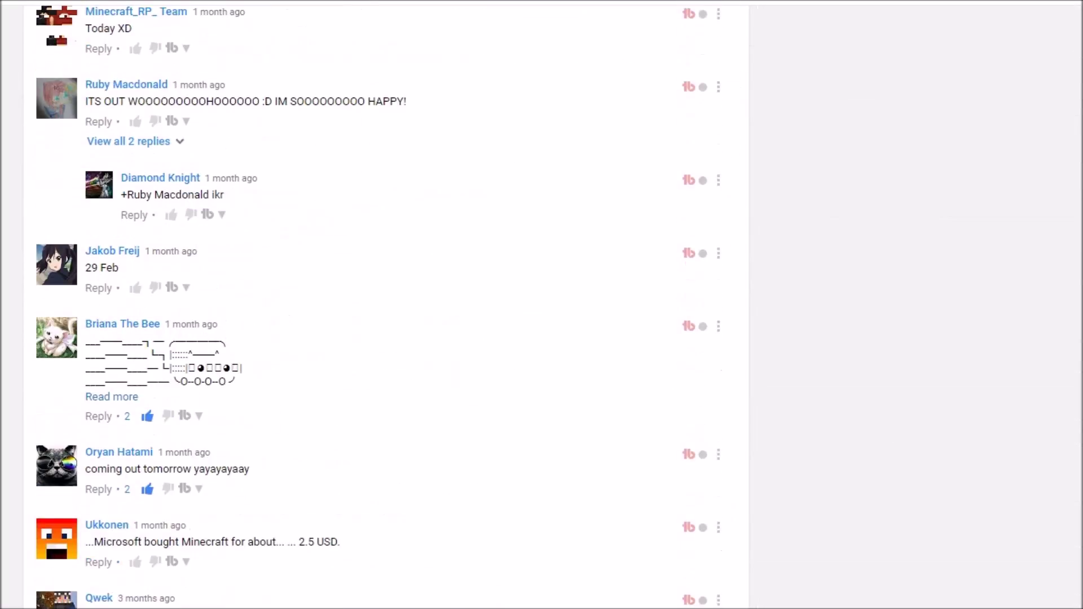
{"action": "scroll", "coordinate": [378, 305], "scroll_direction": "up", "scroll_amount": 3}
{"action": "scroll", "coordinate": [384, 304], "scroll_direction": "up", "scroll_amount": 20}
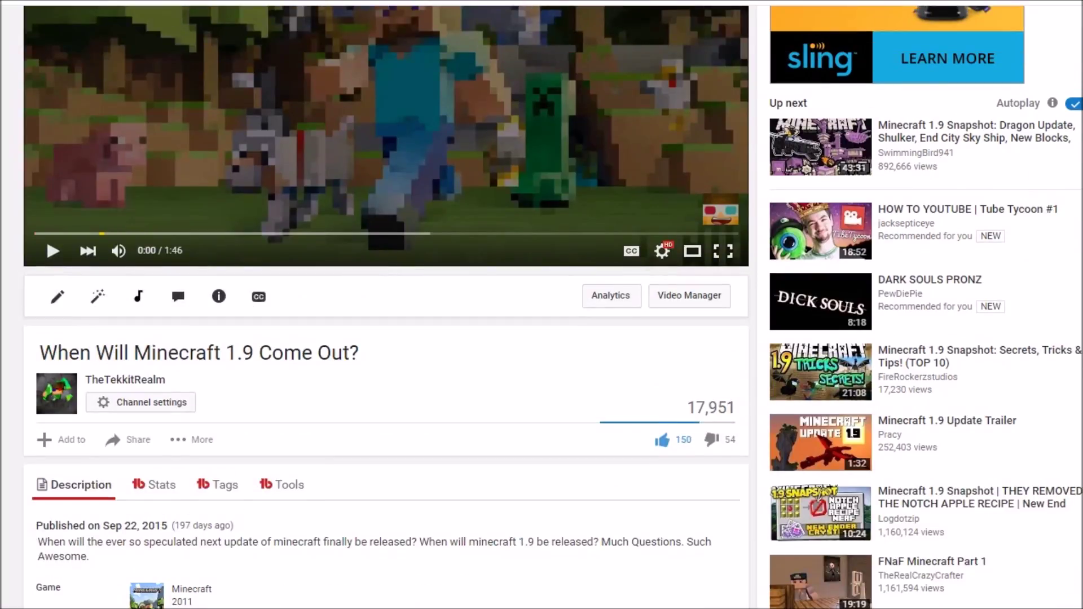
{"action": "scroll", "coordinate": [384, 304], "scroll_direction": "down", "scroll_amount": 3}
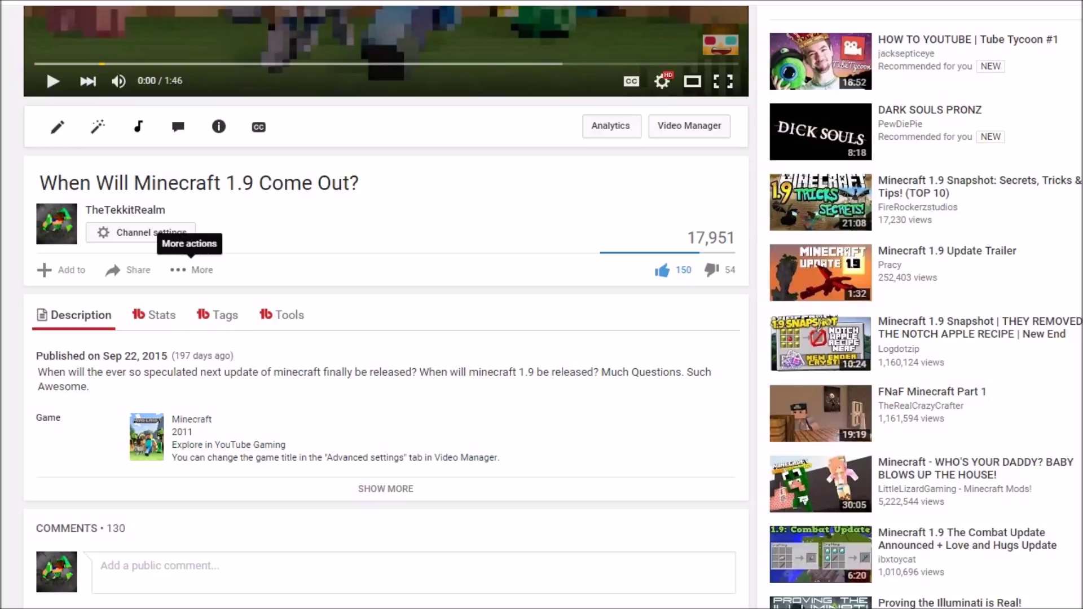
Open the video's statistics, switch the views graph to daily and examine how the views develop over time.
{"action": "left_click", "coordinate": [192, 270]}
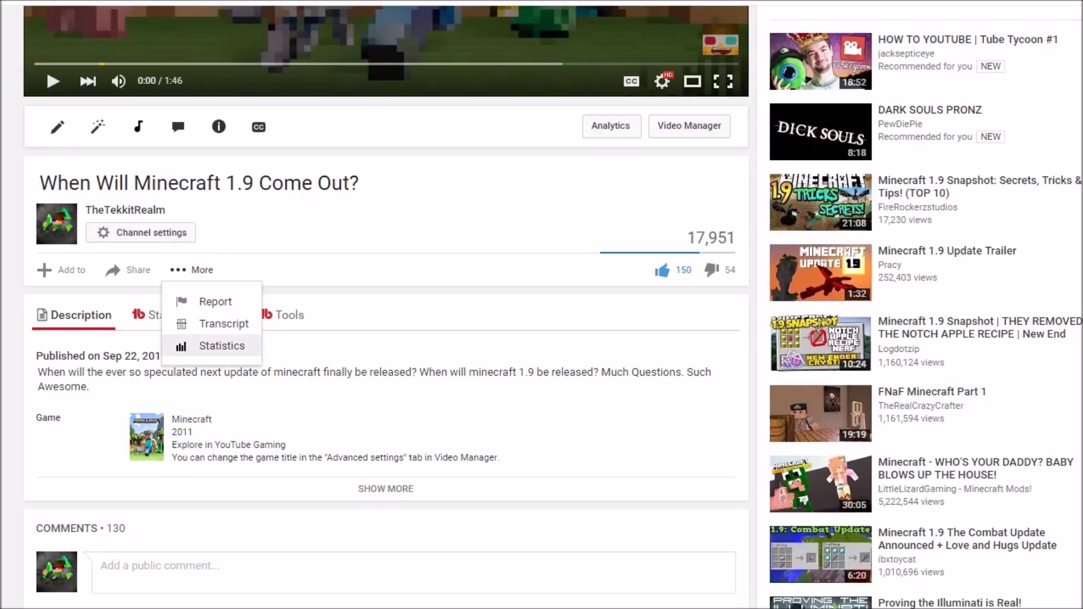
{"action": "left_click", "coordinate": [222, 346]}
{"action": "scroll", "coordinate": [386, 305], "scroll_direction": "down", "scroll_amount": 6}
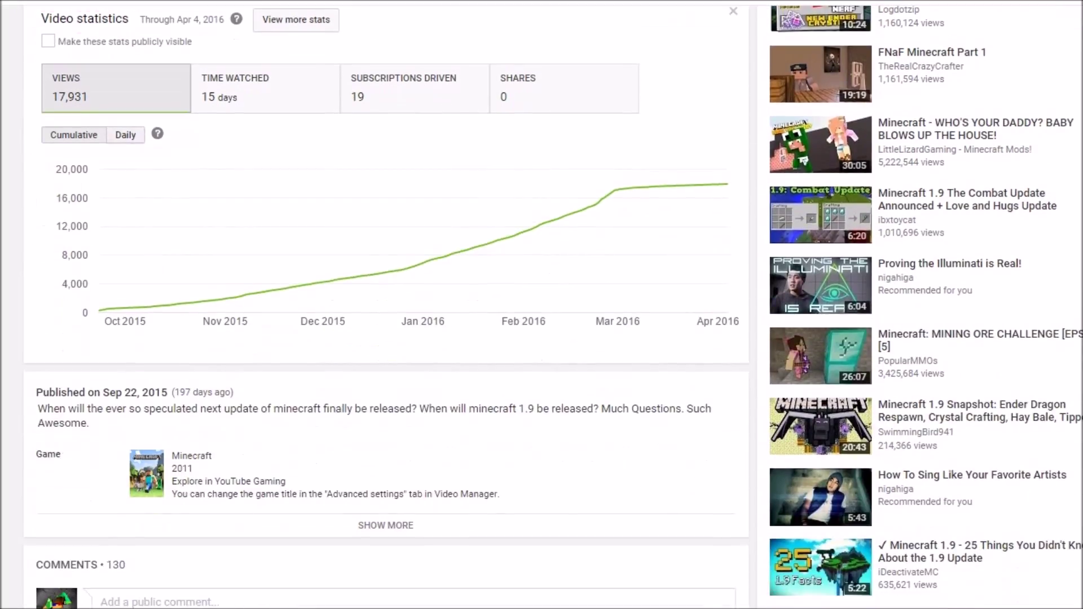
{"action": "left_click", "coordinate": [125, 135]}
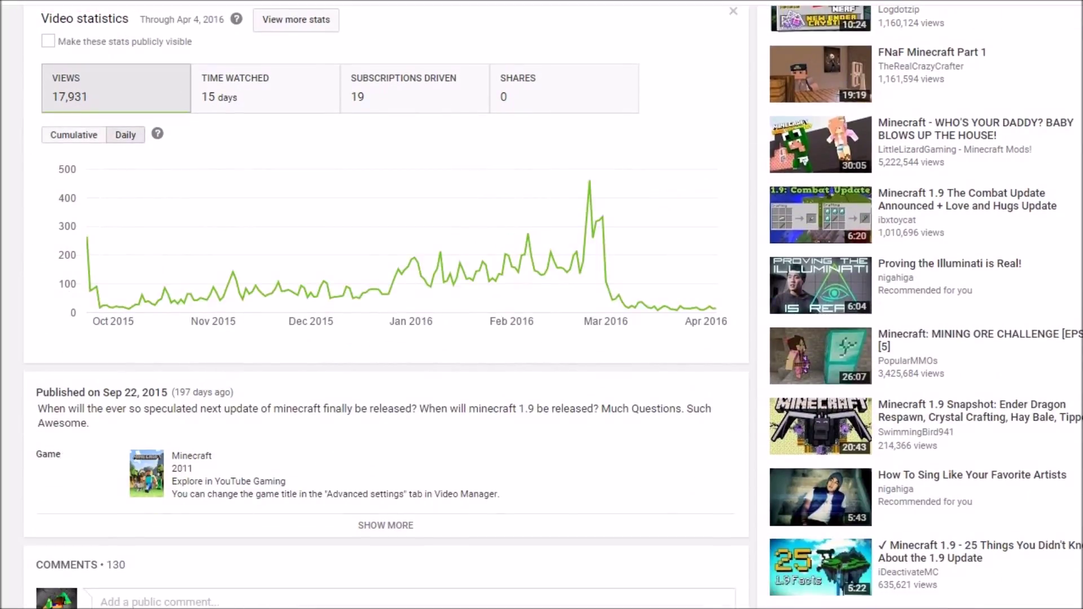
{"action": "scroll", "coordinate": [386, 305], "scroll_direction": "up", "scroll_amount": 1}
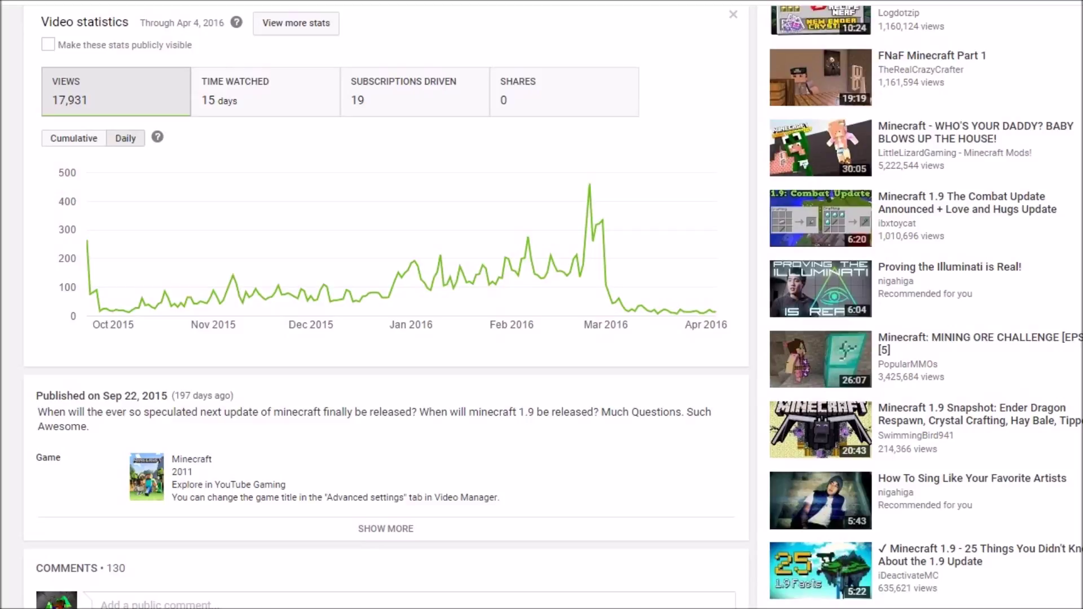
{"action": "scroll", "coordinate": [386, 305], "scroll_direction": "up", "scroll_amount": 3}
{"action": "scroll", "coordinate": [386, 305], "scroll_direction": "down", "scroll_amount": 6}
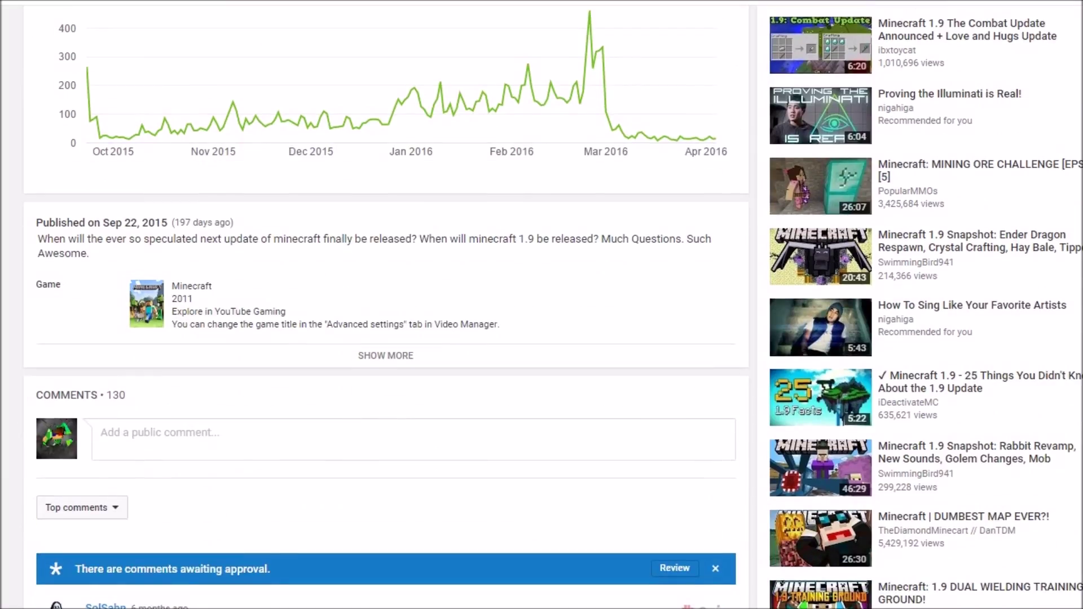
{"action": "scroll", "coordinate": [383, 305], "scroll_direction": "up", "scroll_amount": 2}
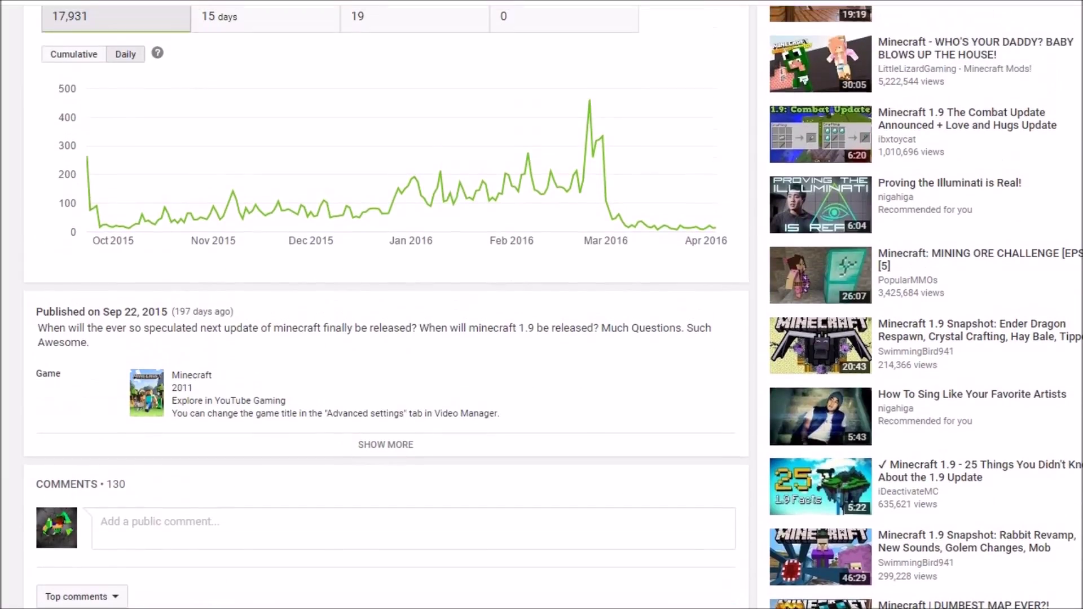
Compare the video's daily views graph with its daily subscriptions driven graph, ending on the views graph.
{"action": "scroll", "coordinate": [384, 305], "scroll_direction": "up", "scroll_amount": 3}
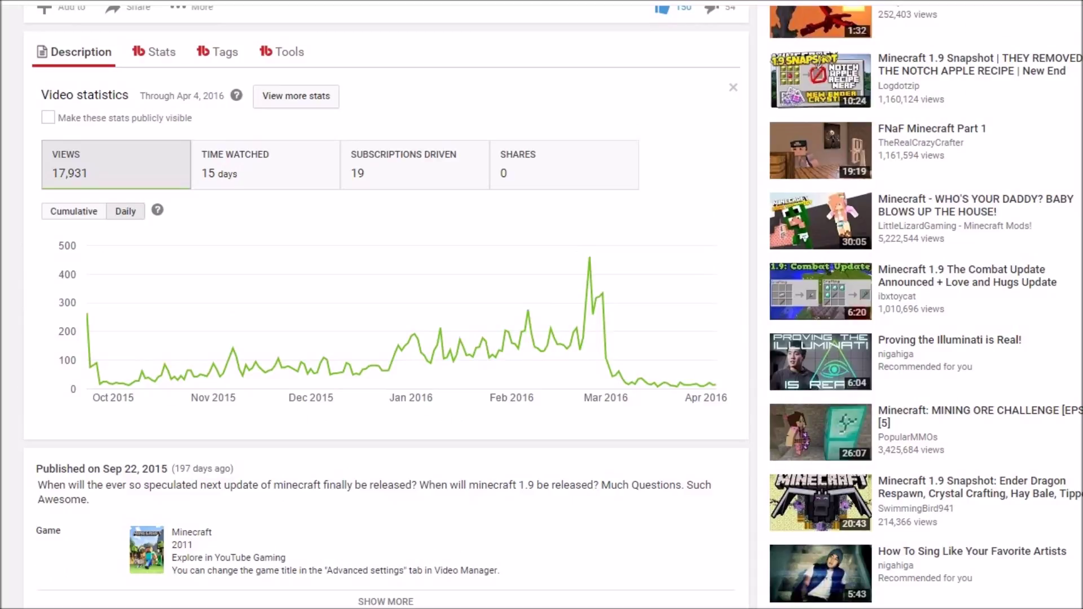
{"action": "scroll", "coordinate": [384, 305], "scroll_direction": "down", "scroll_amount": 4}
{"action": "scroll", "coordinate": [384, 305], "scroll_direction": "up", "scroll_amount": 2}
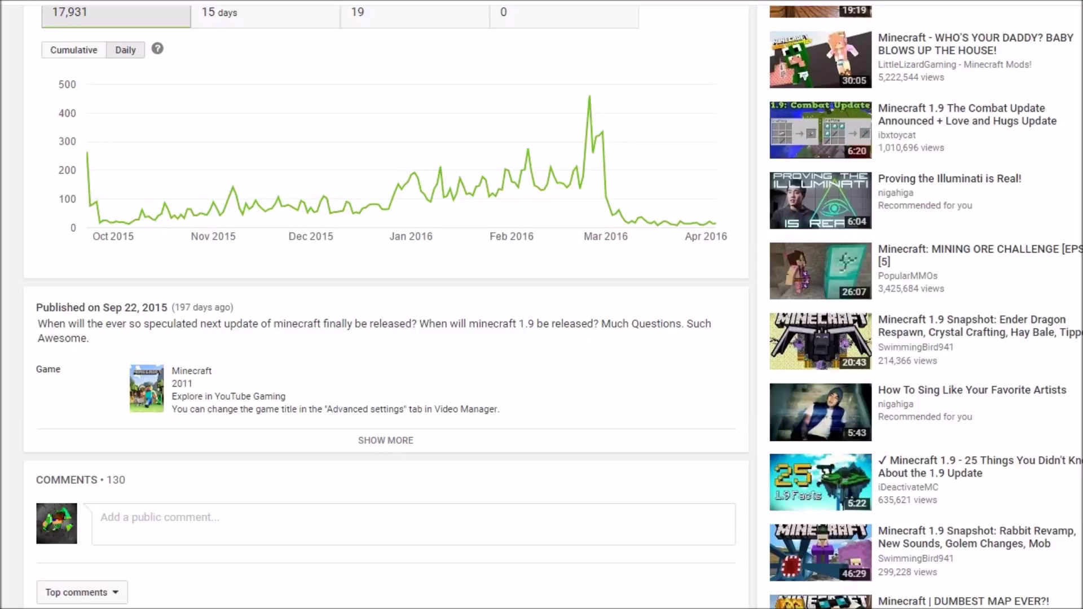
{"action": "scroll", "coordinate": [415, 257], "scroll_direction": "up", "scroll_amount": 3}
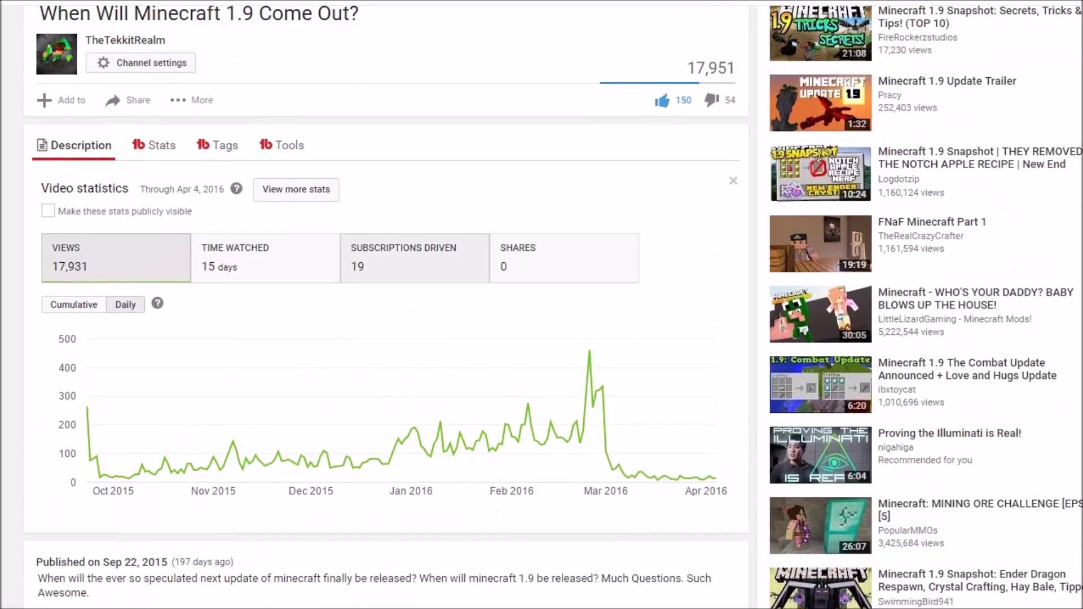
{"action": "left_click", "coordinate": [415, 258]}
{"action": "scroll", "coordinate": [414, 257], "scroll_direction": "down", "scroll_amount": 4}
{"action": "scroll", "coordinate": [384, 305], "scroll_direction": "up", "scroll_amount": 4}
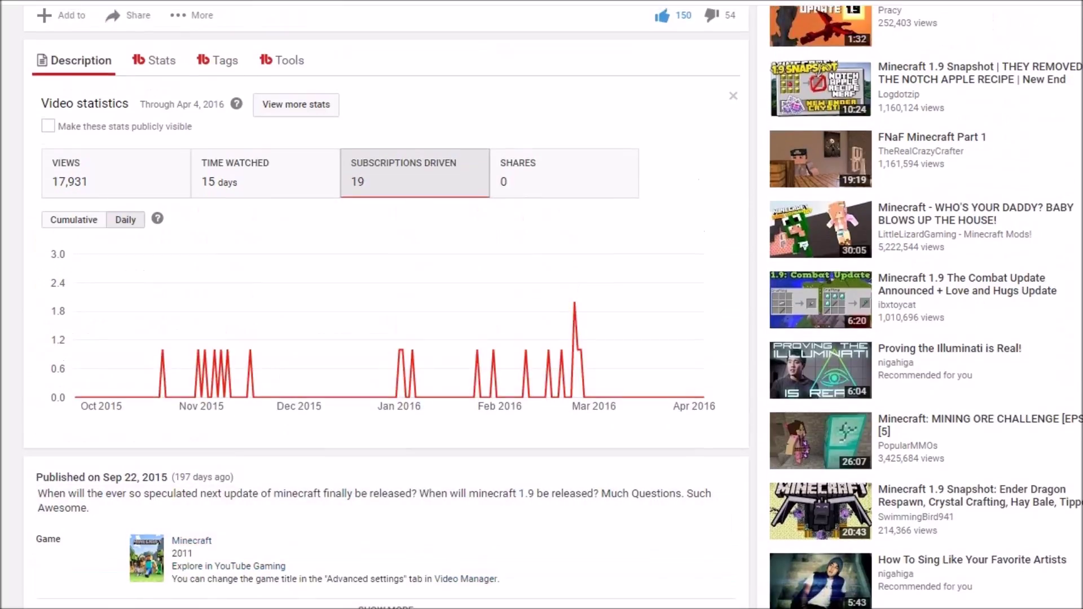
{"action": "left_click", "coordinate": [116, 173]}
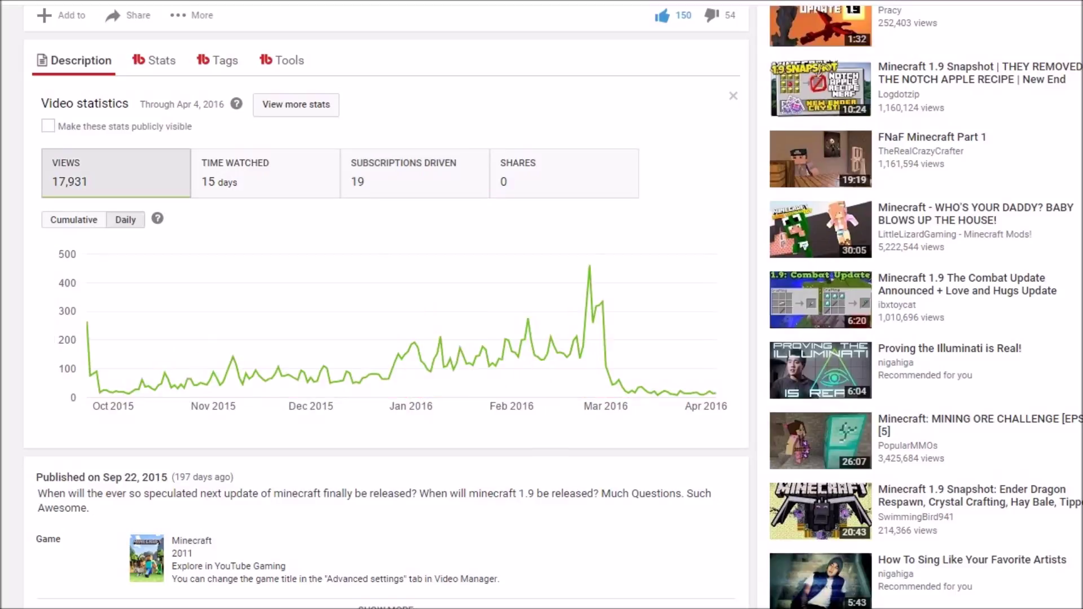
{"action": "scroll", "coordinate": [384, 305], "scroll_direction": "down", "scroll_amount": 4}
{"action": "scroll", "coordinate": [384, 304], "scroll_direction": "up", "scroll_amount": 9}
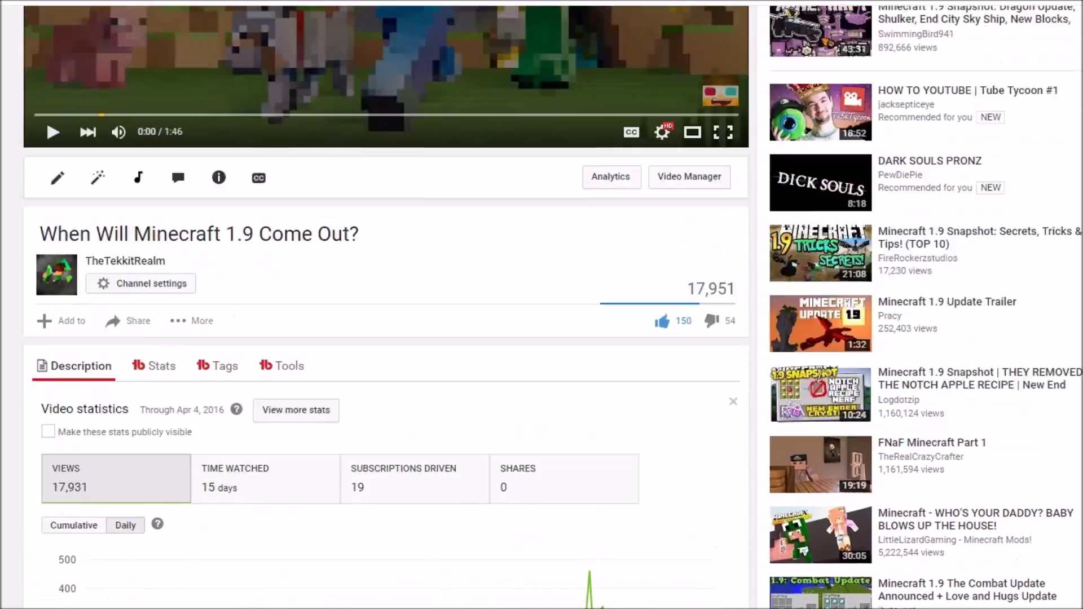
View TubeBuddy's stats for the video, followed by its tags with their search rankings.
{"action": "scroll", "coordinate": [384, 305], "scroll_direction": "up", "scroll_amount": 2}
{"action": "scroll", "coordinate": [383, 305], "scroll_direction": "down", "scroll_amount": 6}
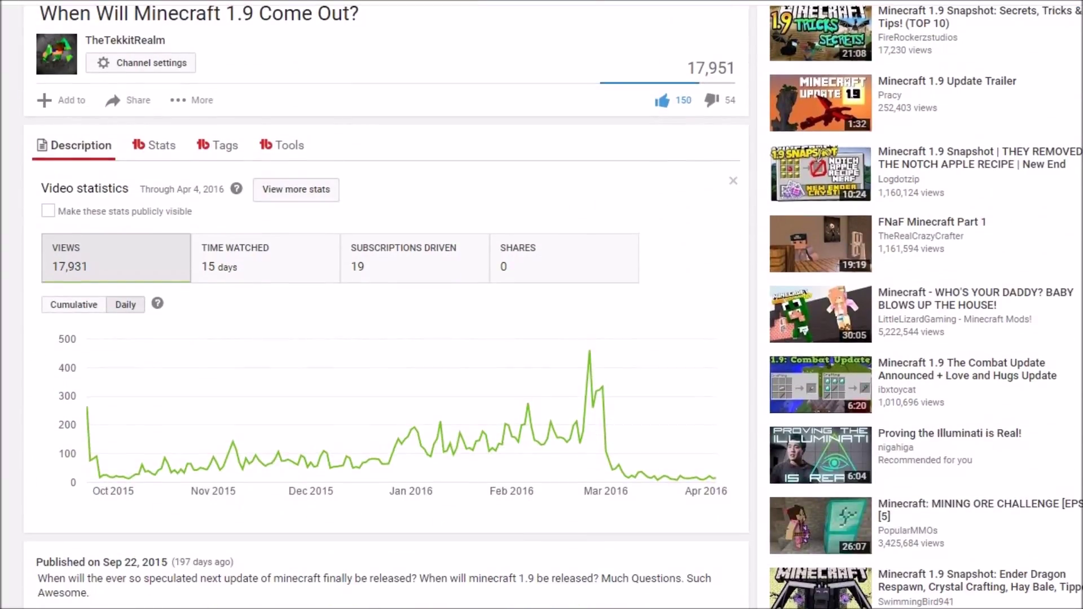
{"action": "left_click", "coordinate": [154, 145]}
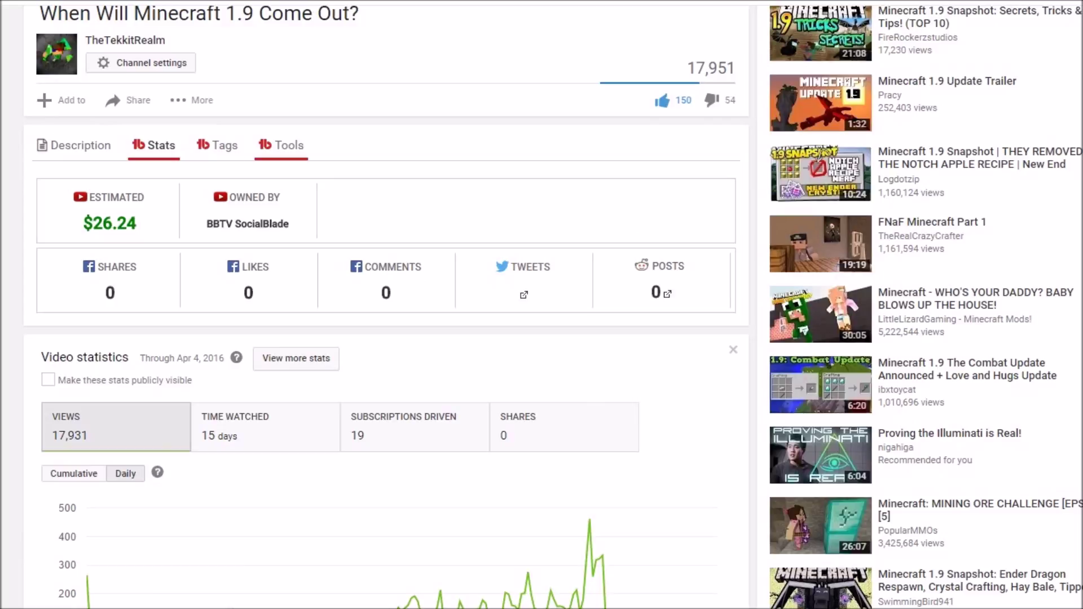
{"action": "left_click", "coordinate": [216, 145]}
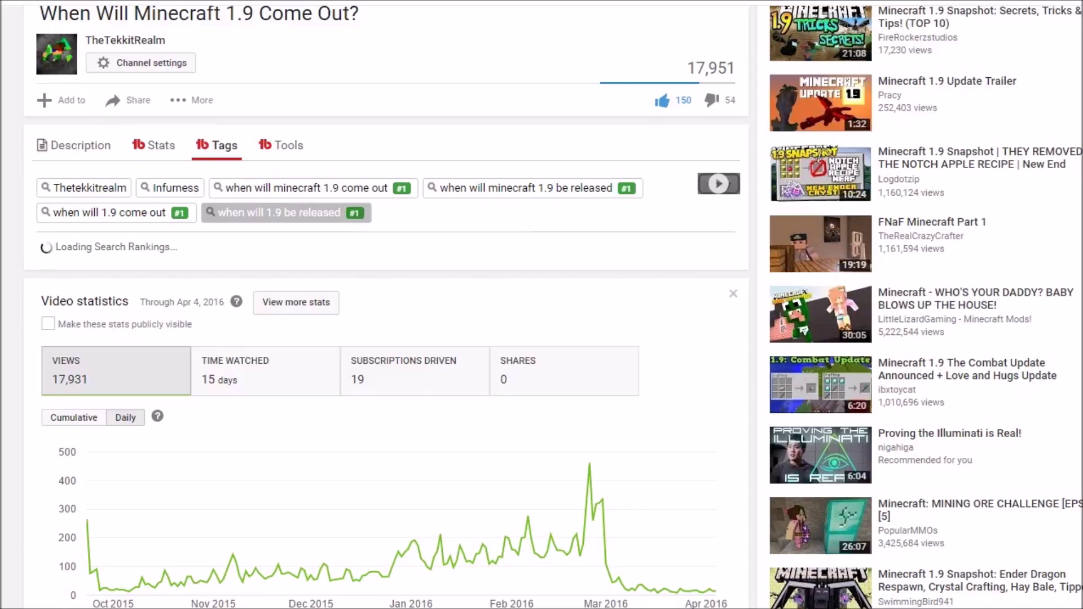
Examine the video's tags and their search rankings in relation to its title and view count.
{"action": "scroll", "coordinate": [387, 304], "scroll_direction": "up", "scroll_amount": 3}
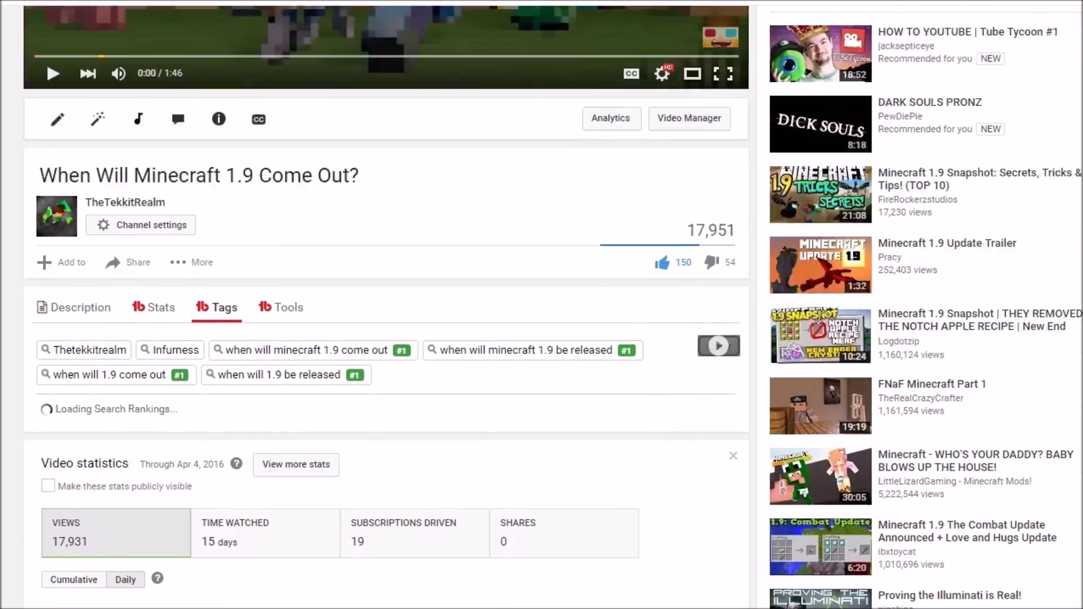
{"action": "scroll", "coordinate": [386, 305], "scroll_direction": "down", "scroll_amount": 1}
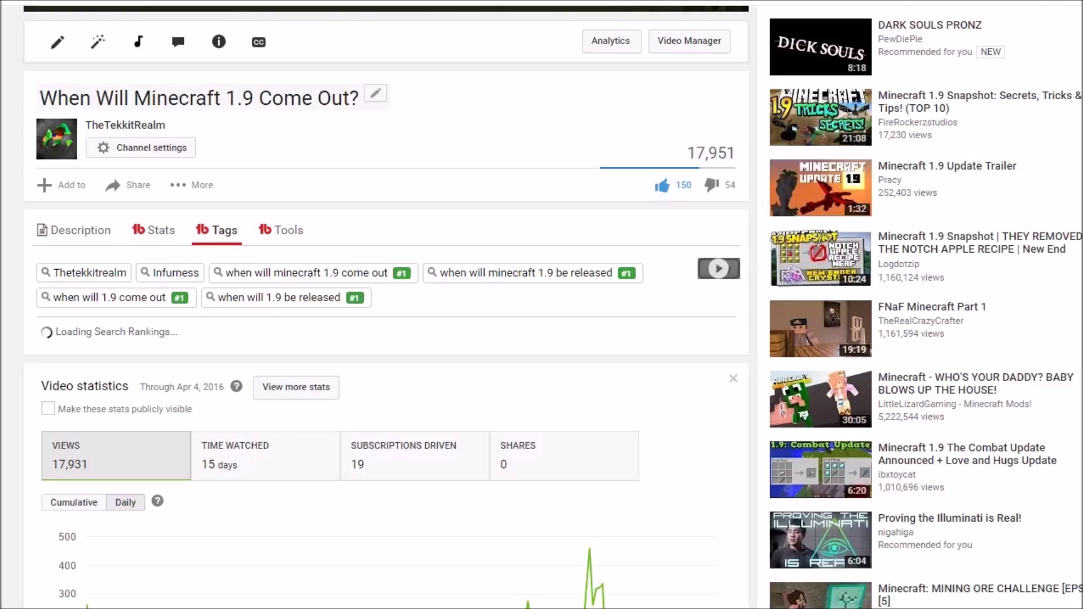
{"action": "scroll", "coordinate": [387, 304], "scroll_direction": "down", "scroll_amount": 4}
{"action": "scroll", "coordinate": [386, 305], "scroll_direction": "up", "scroll_amount": 1}
{"action": "scroll", "coordinate": [282, 372], "scroll_direction": "up", "scroll_amount": 5}
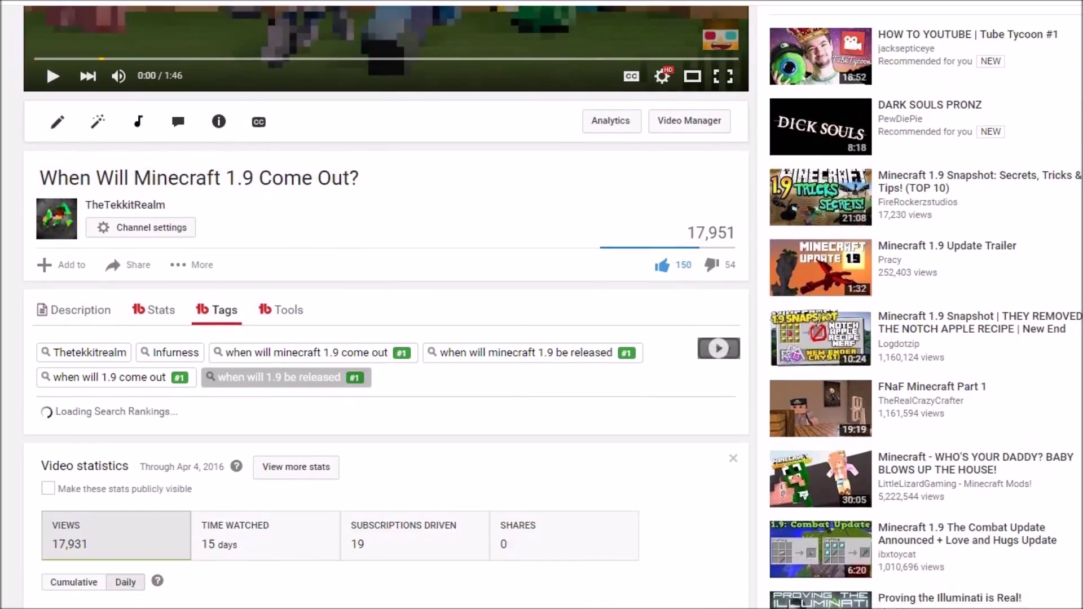
{"action": "scroll", "coordinate": [387, 304], "scroll_direction": "down", "scroll_amount": 8}
{"action": "scroll", "coordinate": [387, 304], "scroll_direction": "up", "scroll_amount": 4}
{"action": "scroll", "coordinate": [387, 305], "scroll_direction": "up", "scroll_amount": 4}
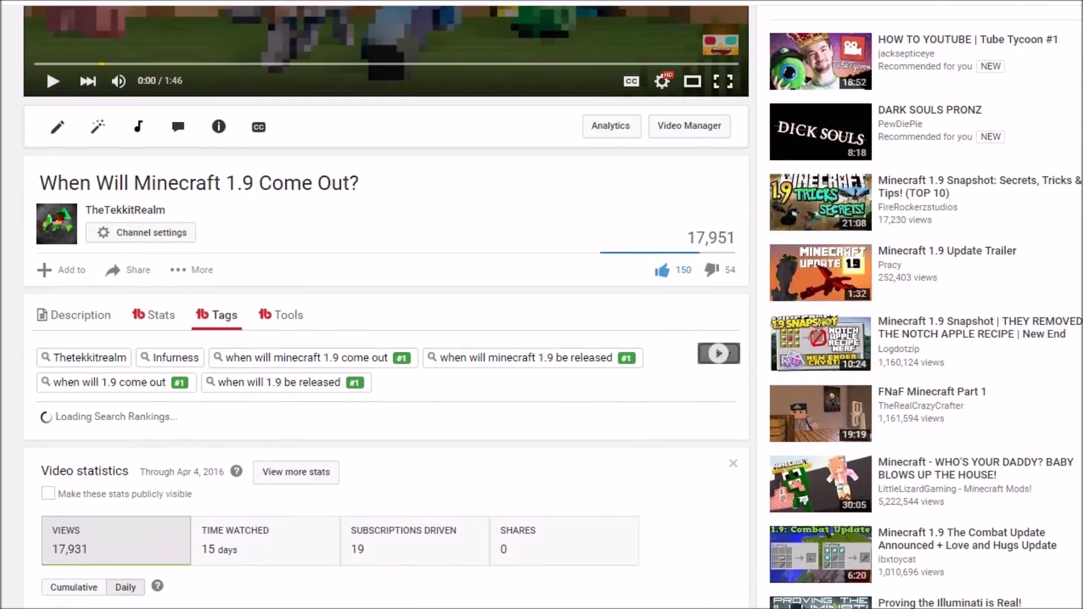
{"action": "scroll", "coordinate": [386, 304], "scroll_direction": "down", "scroll_amount": 3}
{"action": "scroll", "coordinate": [386, 304], "scroll_direction": "up", "scroll_amount": 6}
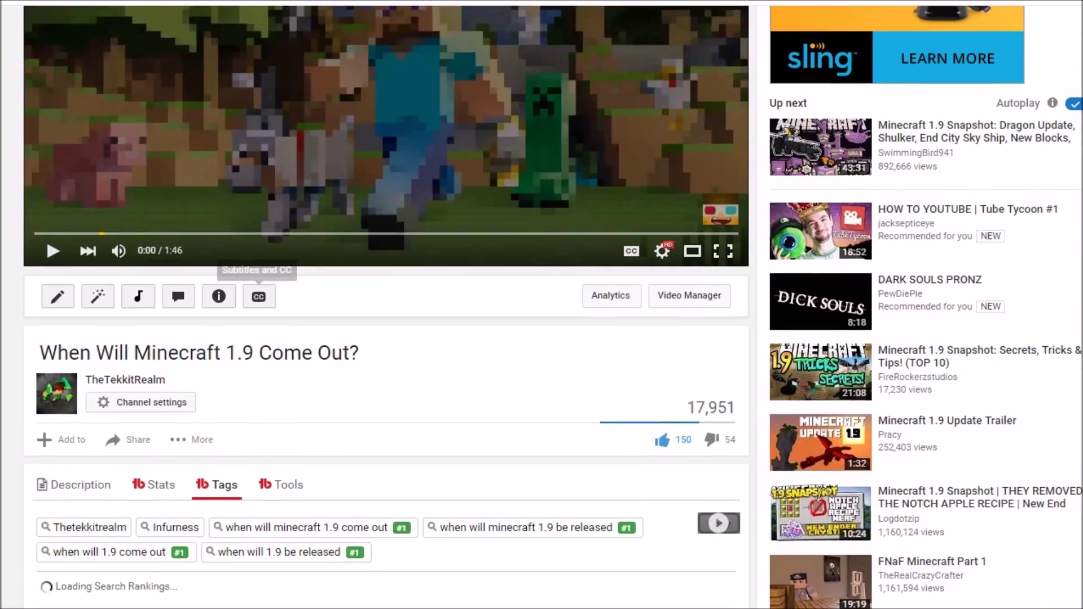
{"action": "scroll", "coordinate": [386, 304], "scroll_direction": "down", "scroll_amount": 2}
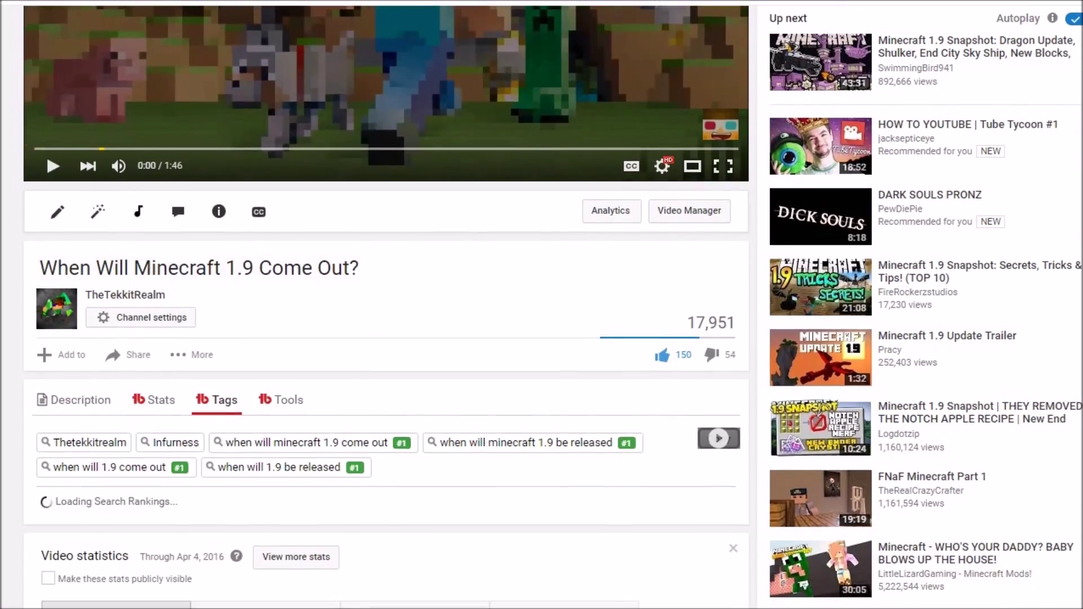
{"action": "scroll", "coordinate": [387, 305], "scroll_direction": "up", "scroll_amount": 4}
{"action": "scroll", "coordinate": [386, 305], "scroll_direction": "down", "scroll_amount": 14}
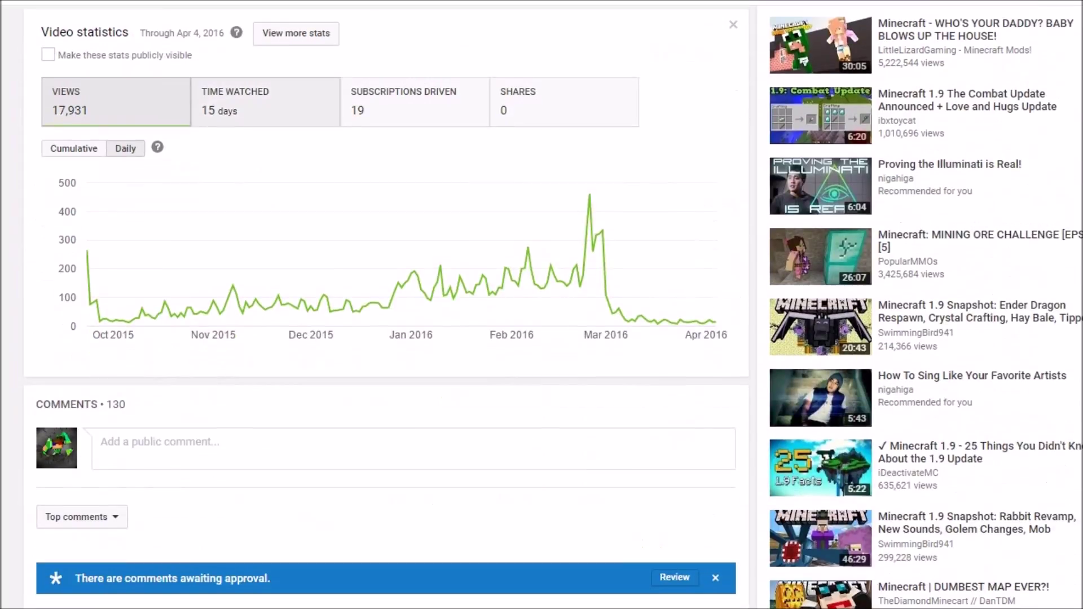
{"action": "scroll", "coordinate": [386, 305], "scroll_direction": "up", "scroll_amount": 9}
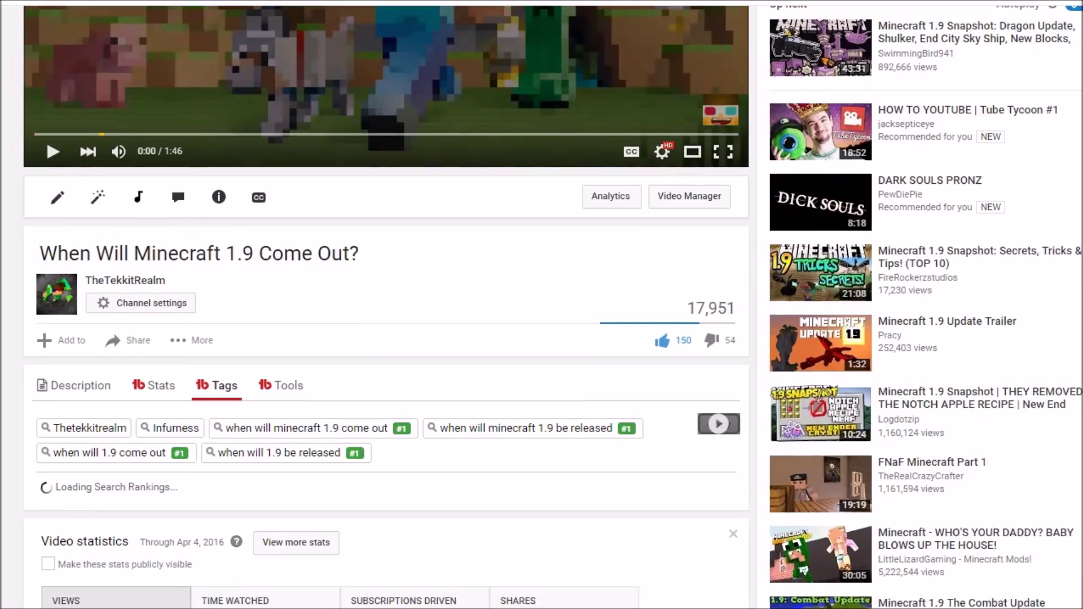
{"action": "scroll", "coordinate": [530, 259], "scroll_direction": "down", "scroll_amount": 3}
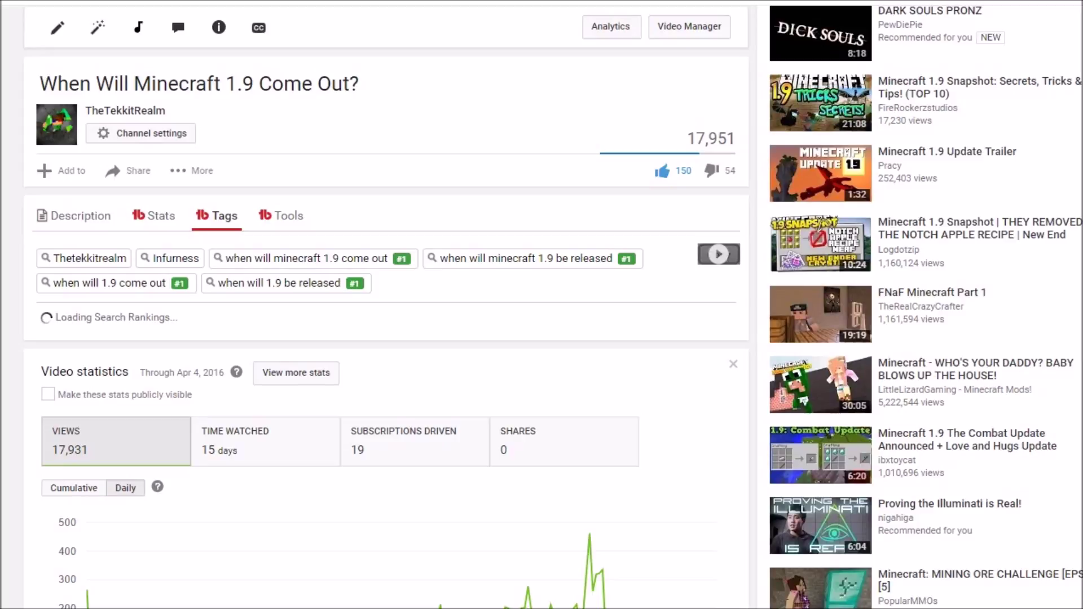
{"action": "scroll", "coordinate": [286, 282], "scroll_direction": "down", "scroll_amount": 7}
{"action": "scroll", "coordinate": [286, 283], "scroll_direction": "up", "scroll_amount": 7}
{"action": "scroll", "coordinate": [386, 304], "scroll_direction": "up", "scroll_amount": 4}
{"action": "scroll", "coordinate": [386, 304], "scroll_direction": "down", "scroll_amount": 3}
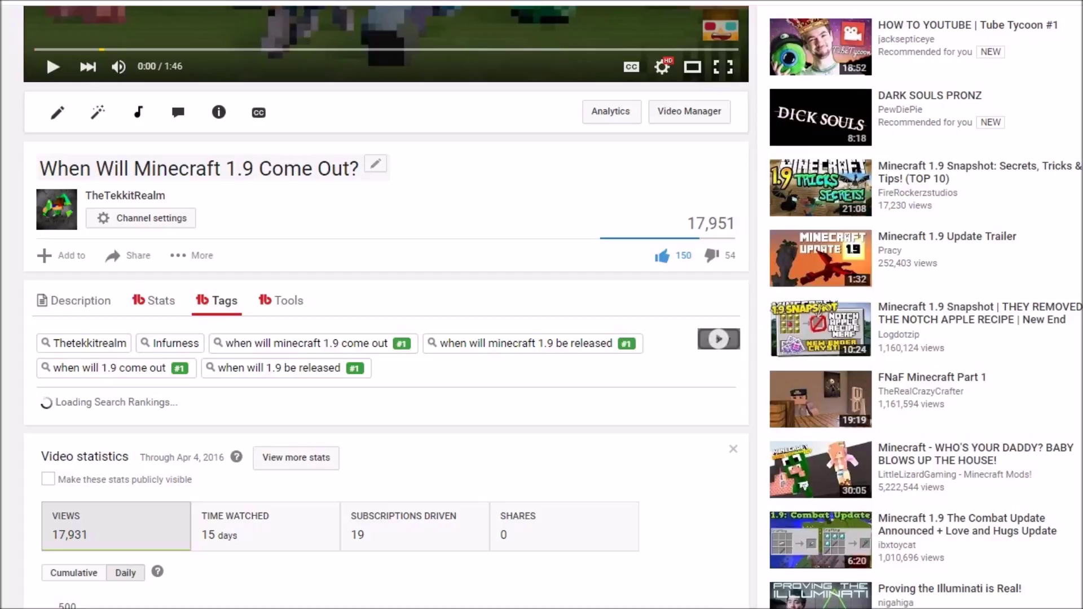
Open the video's title for editing and expand the full description to compare the search phrases used in both.
{"action": "left_click", "coordinate": [199, 168]}
{"action": "scroll", "coordinate": [386, 305], "scroll_direction": "down", "scroll_amount": 11}
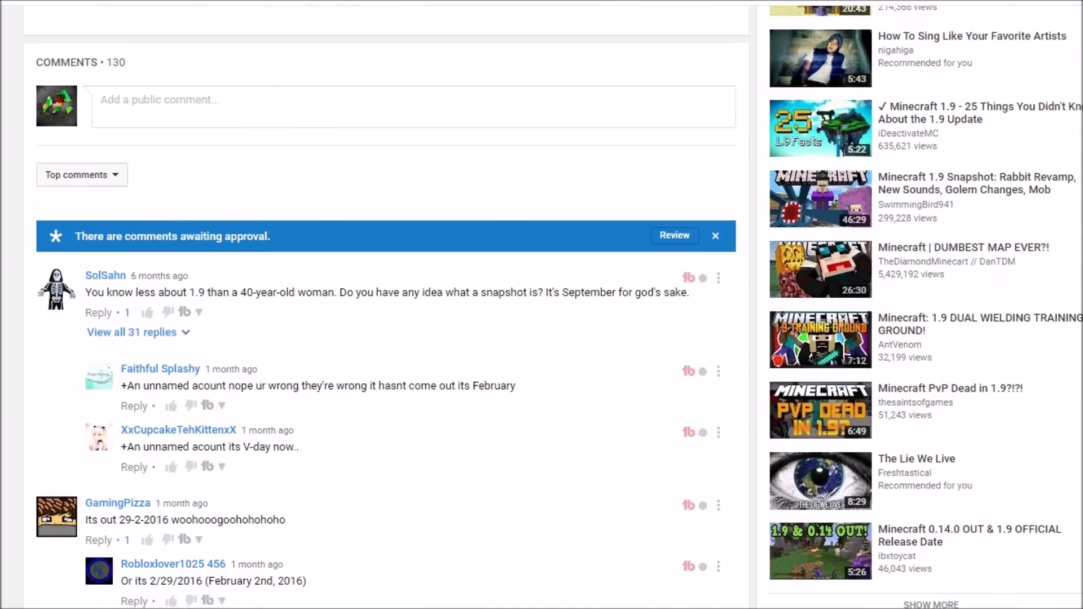
{"action": "scroll", "coordinate": [386, 305], "scroll_direction": "up", "scroll_amount": 16}
{"action": "scroll", "coordinate": [386, 305], "scroll_direction": "down", "scroll_amount": 15}
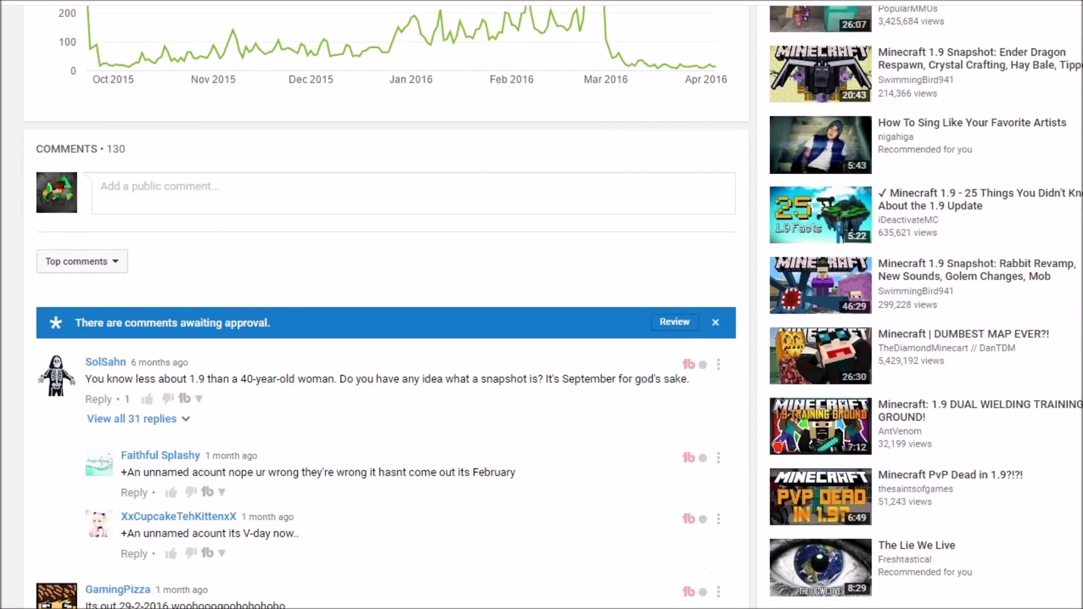
{"action": "scroll", "coordinate": [386, 305], "scroll_direction": "up", "scroll_amount": 11}
{"action": "left_click", "coordinate": [74, 214]}
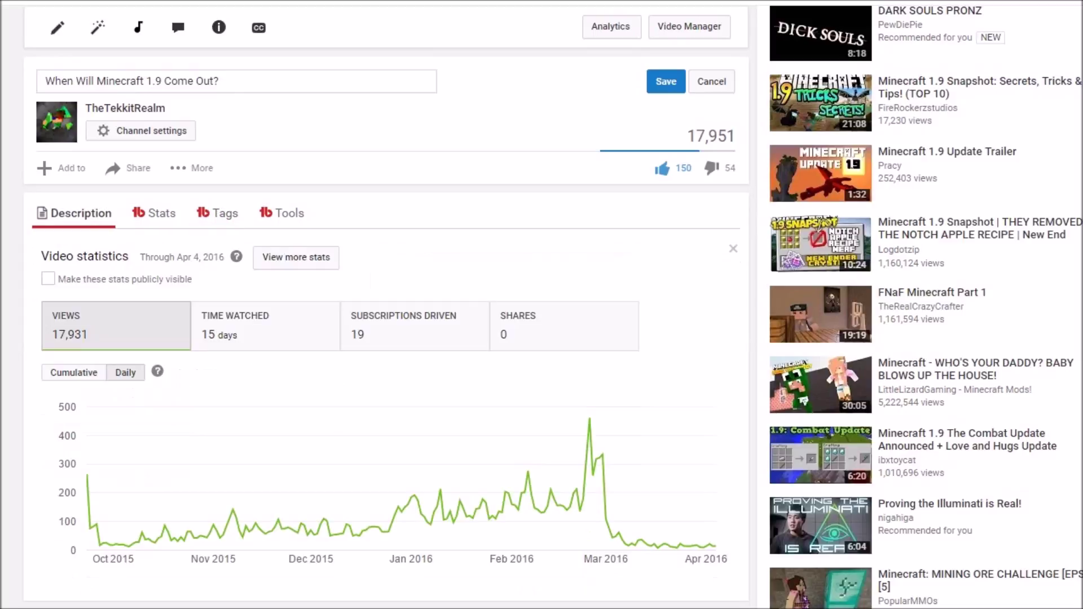
{"action": "scroll", "coordinate": [386, 305], "scroll_direction": "down", "scroll_amount": 5}
{"action": "left_click", "coordinate": [386, 509]}
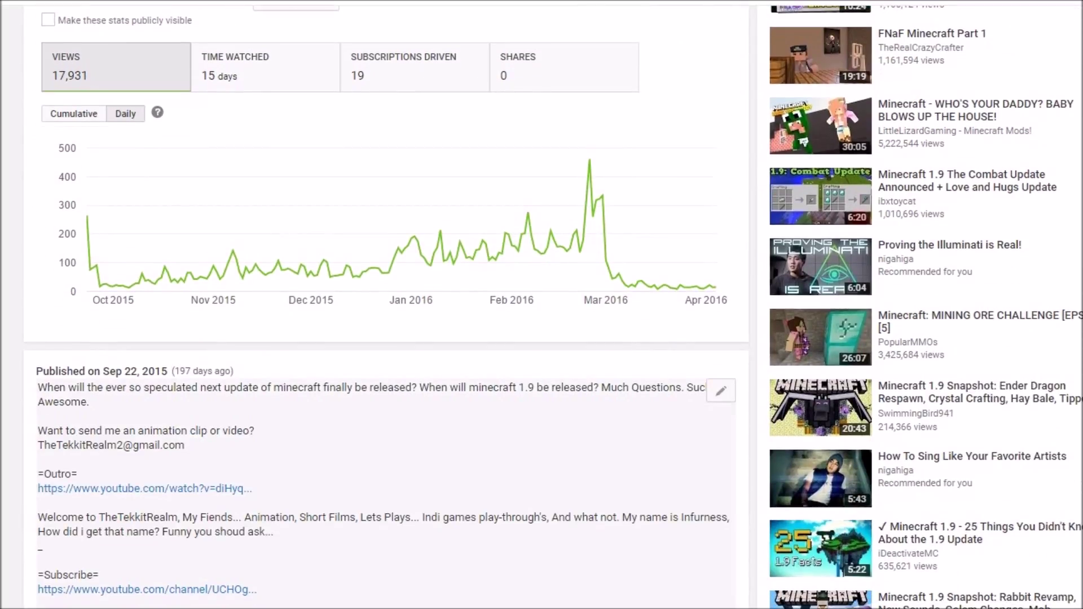
{"action": "scroll", "coordinate": [386, 305], "scroll_direction": "down", "scroll_amount": 4}
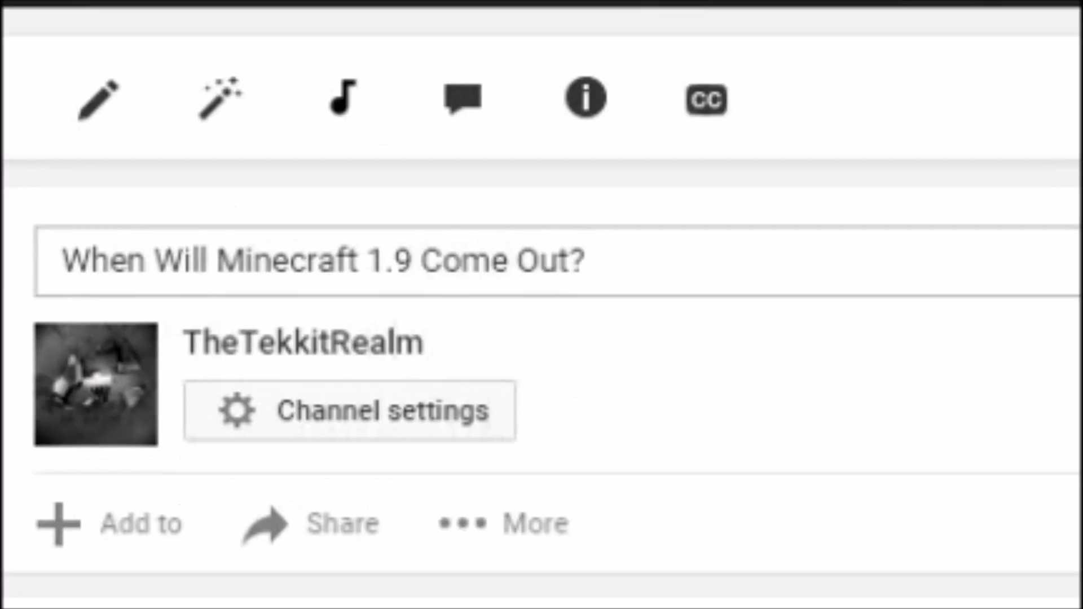
{"action": "scroll", "coordinate": [542, 305], "scroll_direction": "down", "scroll_amount": 10}
{"action": "scroll", "coordinate": [542, 305], "scroll_direction": "up", "scroll_amount": 4}
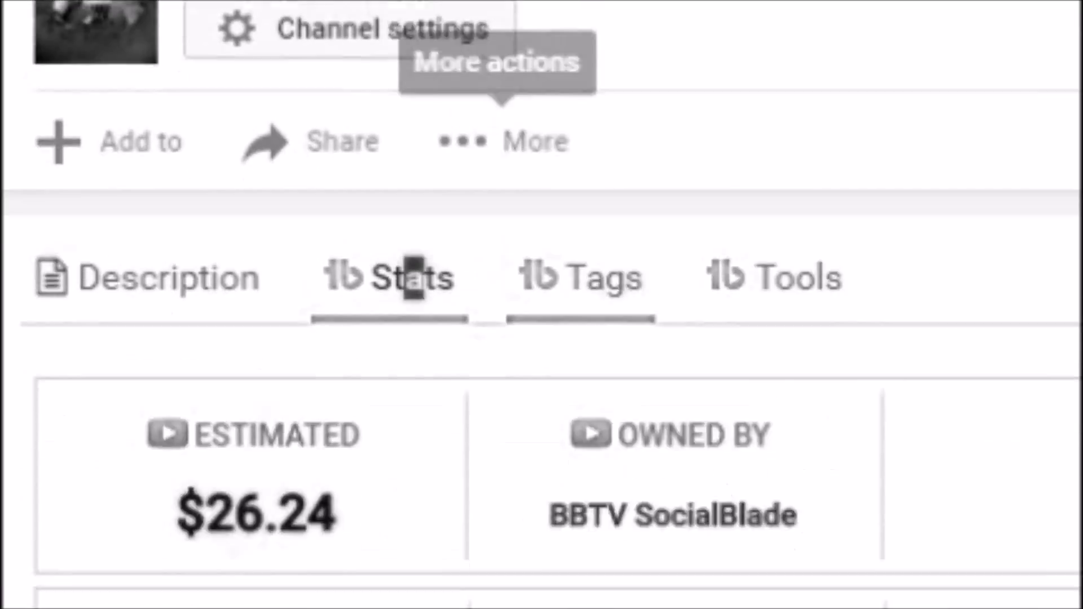
Return to the video's TubeBuddy tags, compare them with the title, and cancel the title editing.
{"action": "left_click", "coordinate": [581, 529]}
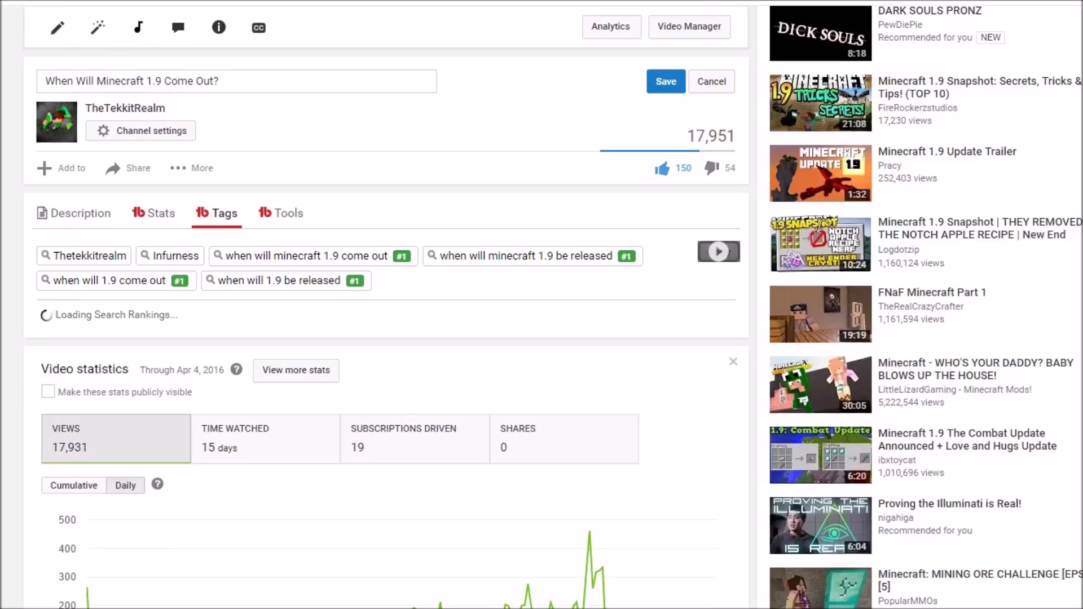
{"action": "scroll", "coordinate": [266, 99], "scroll_direction": "down", "scroll_amount": 6}
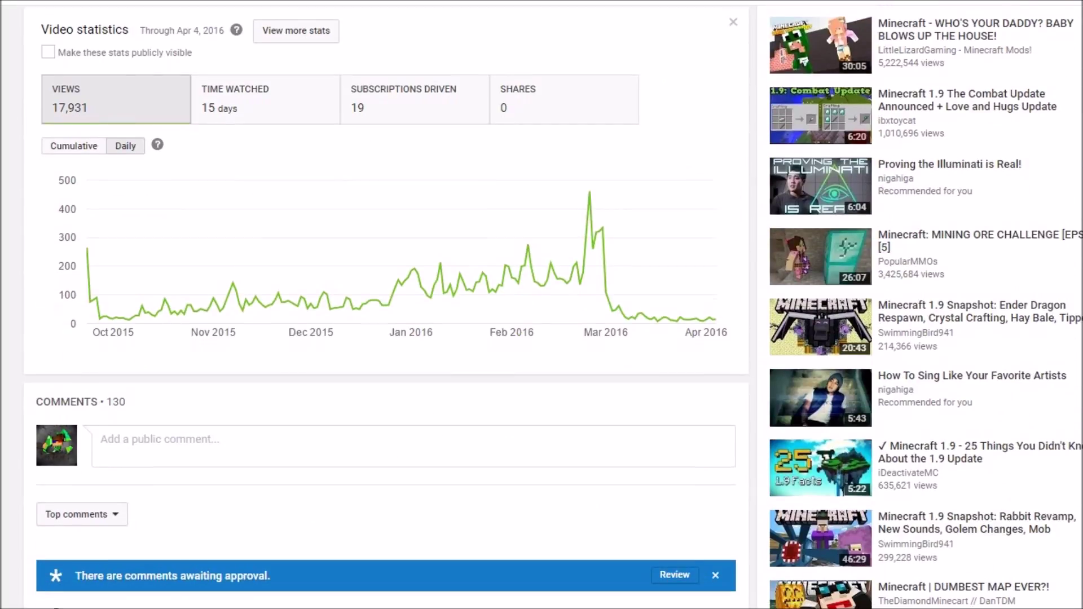
{"action": "scroll", "coordinate": [541, 305], "scroll_direction": "up", "scroll_amount": 10}
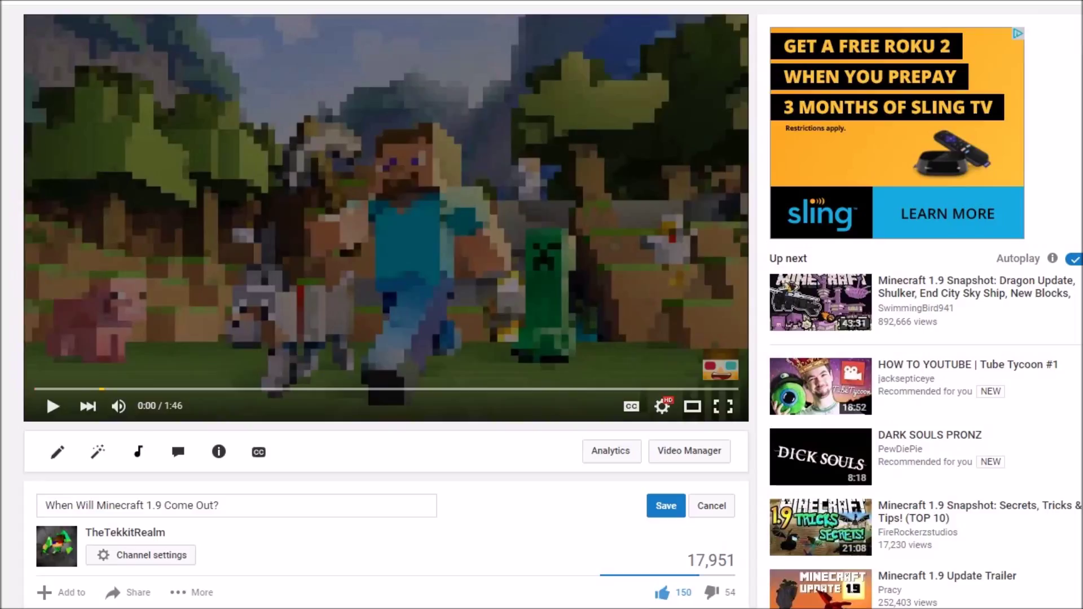
{"action": "scroll", "coordinate": [542, 305], "scroll_direction": "down", "scroll_amount": 5}
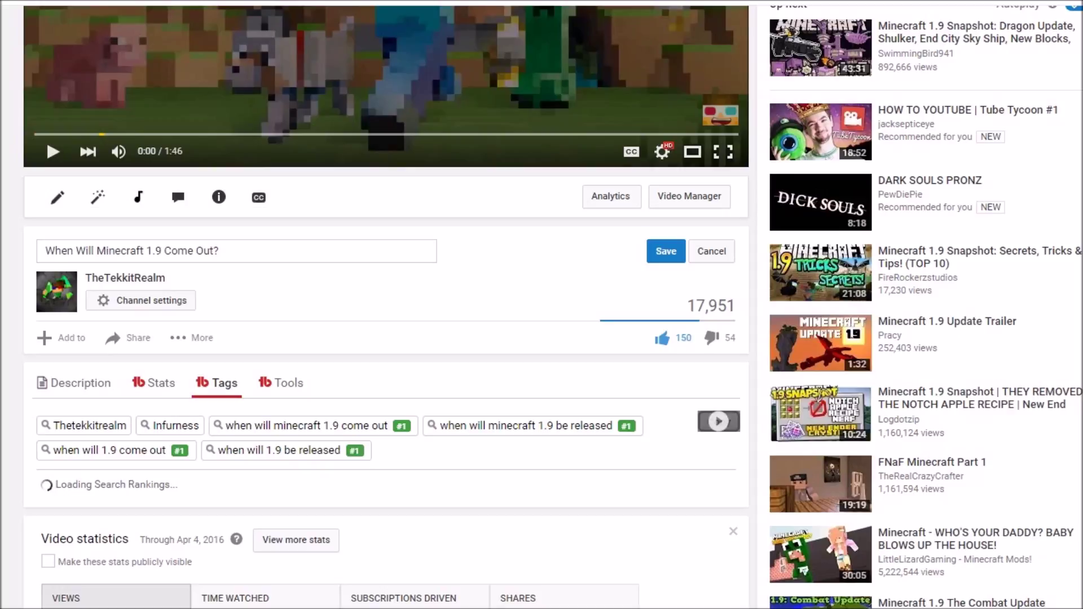
{"action": "left_click", "coordinate": [711, 251]}
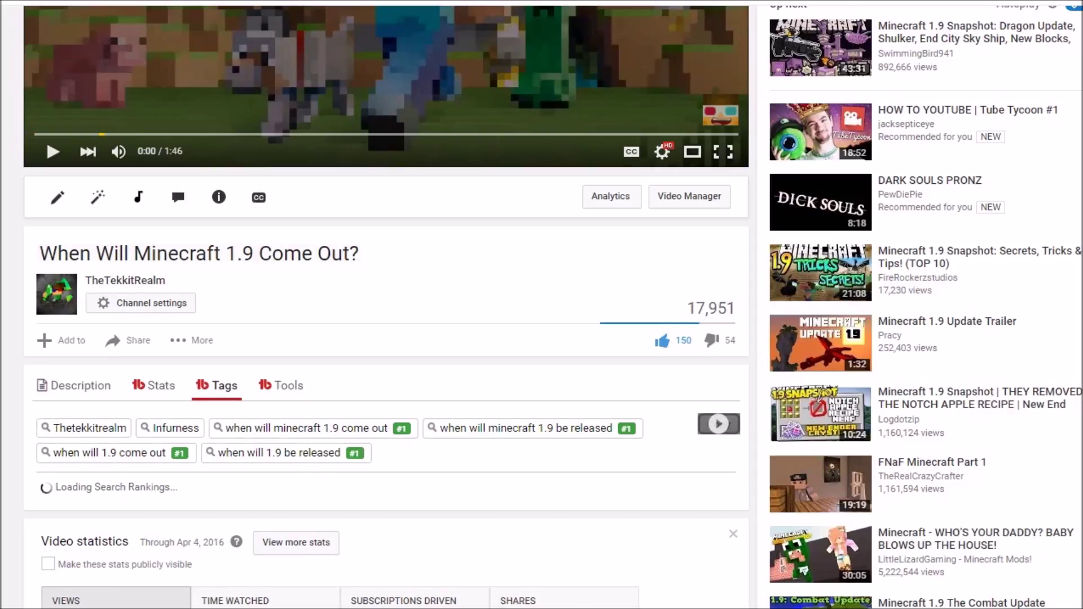
Examine the daily views graph and comments alongside the tag rankings.
{"action": "scroll", "coordinate": [415, 266], "scroll_direction": "down", "scroll_amount": 5}
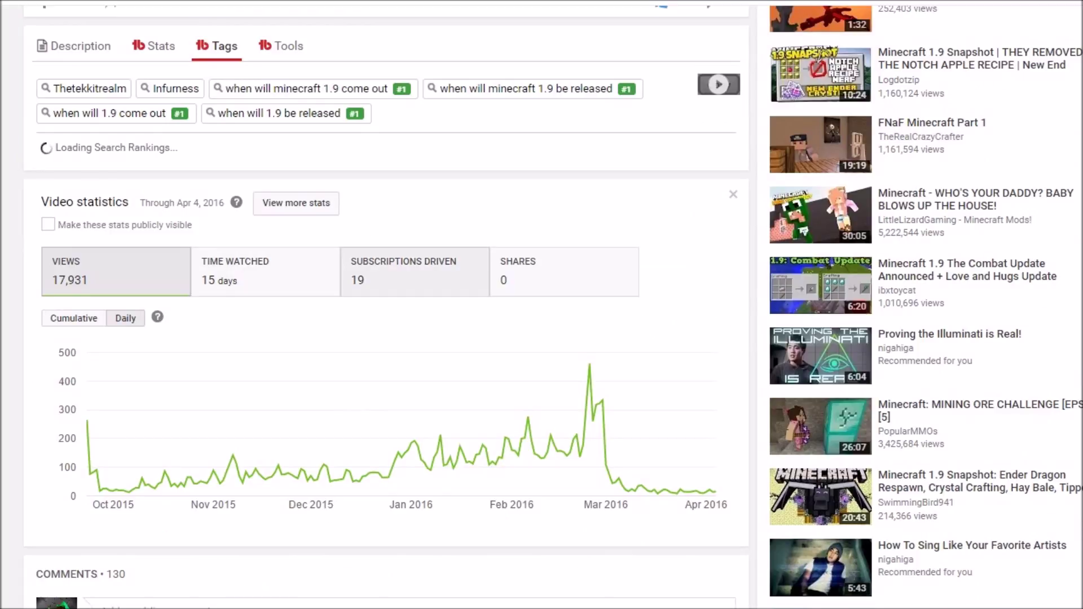
{"action": "scroll", "coordinate": [415, 304], "scroll_direction": "up", "scroll_amount": 6}
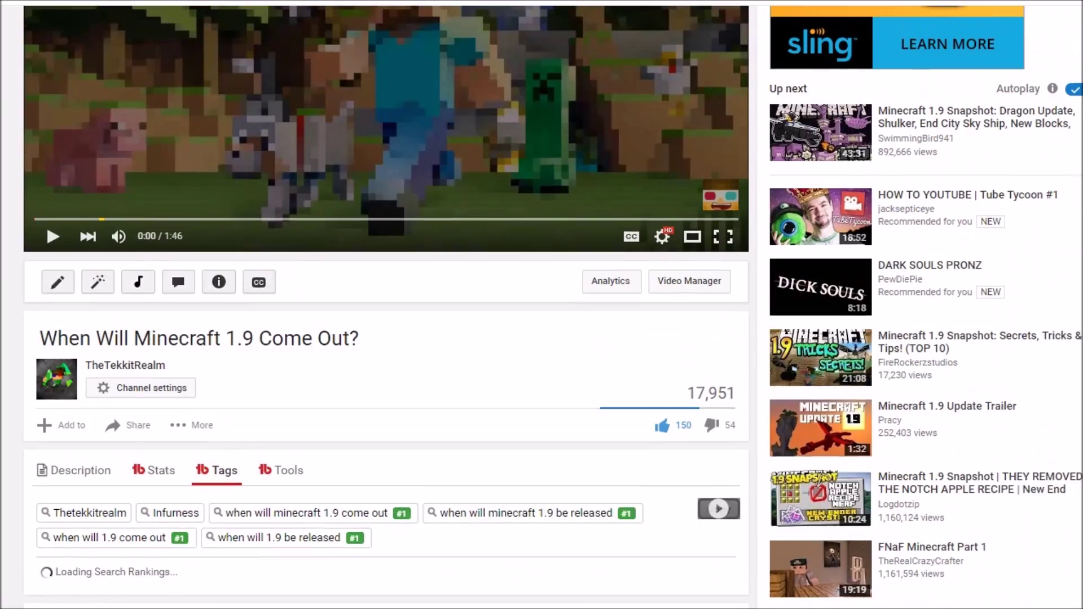
{"action": "scroll", "coordinate": [414, 305], "scroll_direction": "down", "scroll_amount": 8}
{"action": "scroll", "coordinate": [415, 304], "scroll_direction": "down", "scroll_amount": 3}
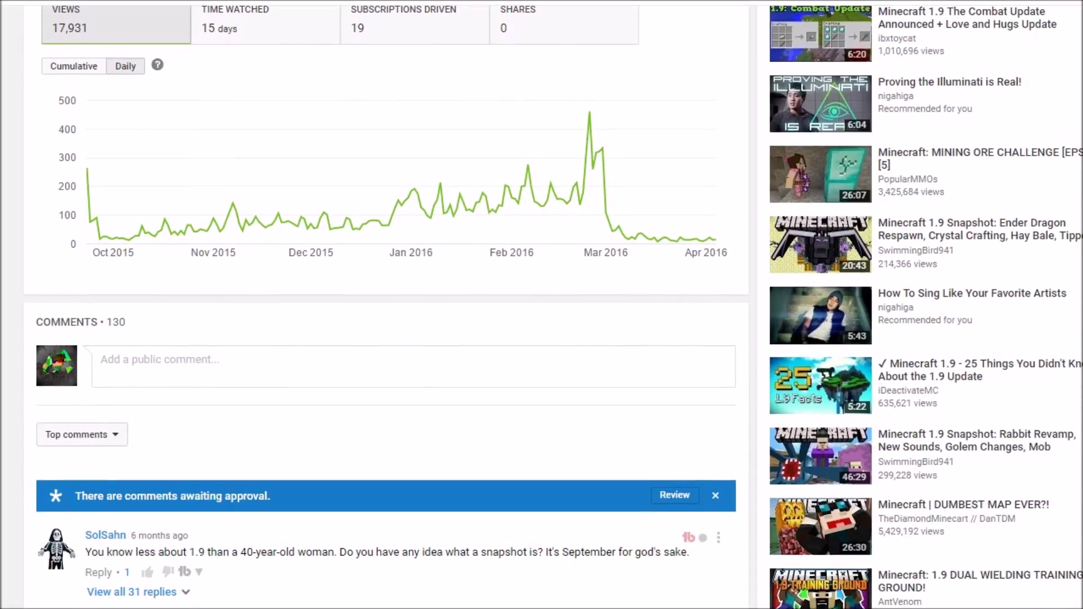
{"action": "scroll", "coordinate": [415, 305], "scroll_direction": "up", "scroll_amount": 3}
{"action": "scroll", "coordinate": [415, 305], "scroll_direction": "down", "scroll_amount": 3}
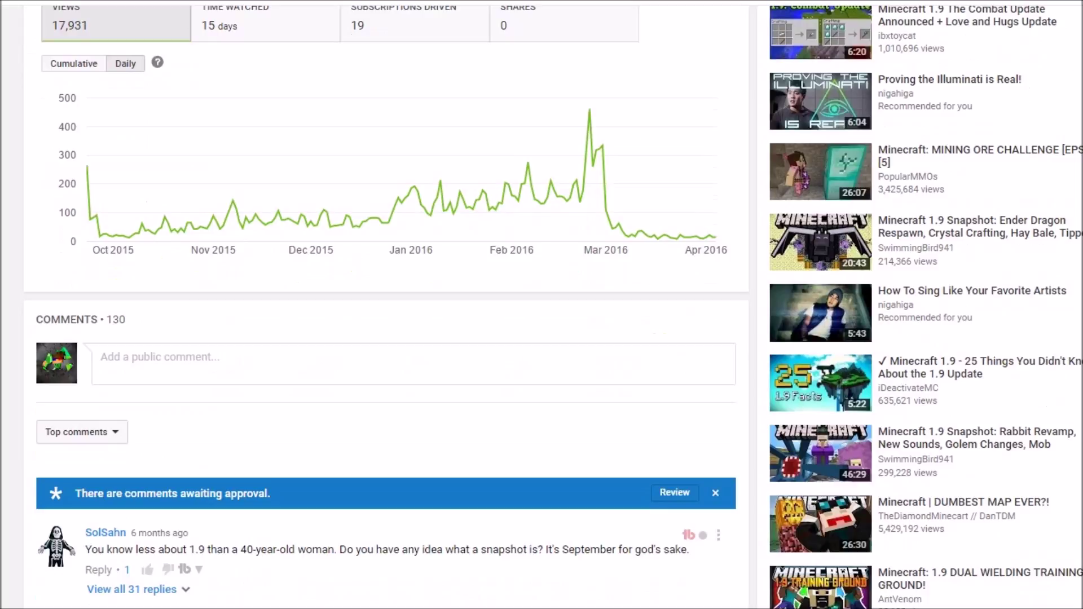
{"action": "scroll", "coordinate": [414, 305], "scroll_direction": "up", "scroll_amount": 8}
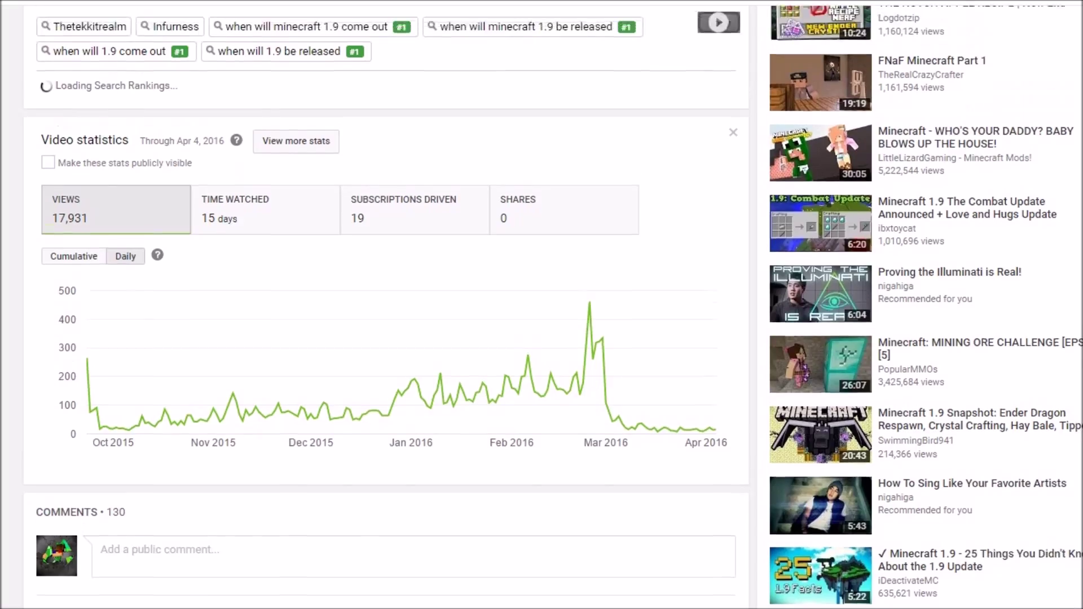
Show the video's cumulative views graph to examine its growth over time.
{"action": "scroll", "coordinate": [415, 305], "scroll_direction": "down", "scroll_amount": 6}
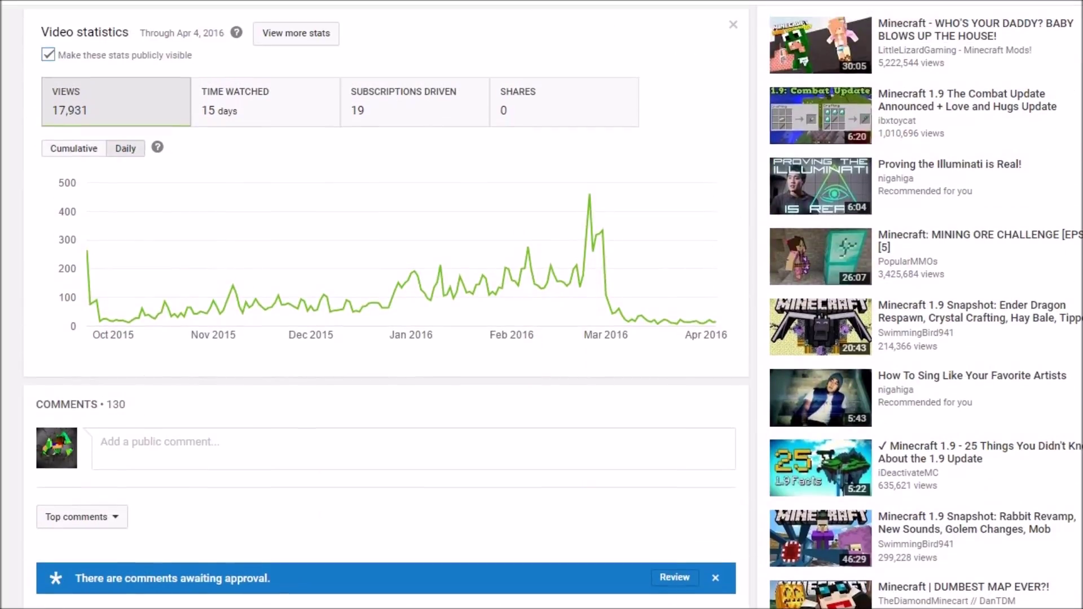
{"action": "left_click", "coordinate": [74, 149]}
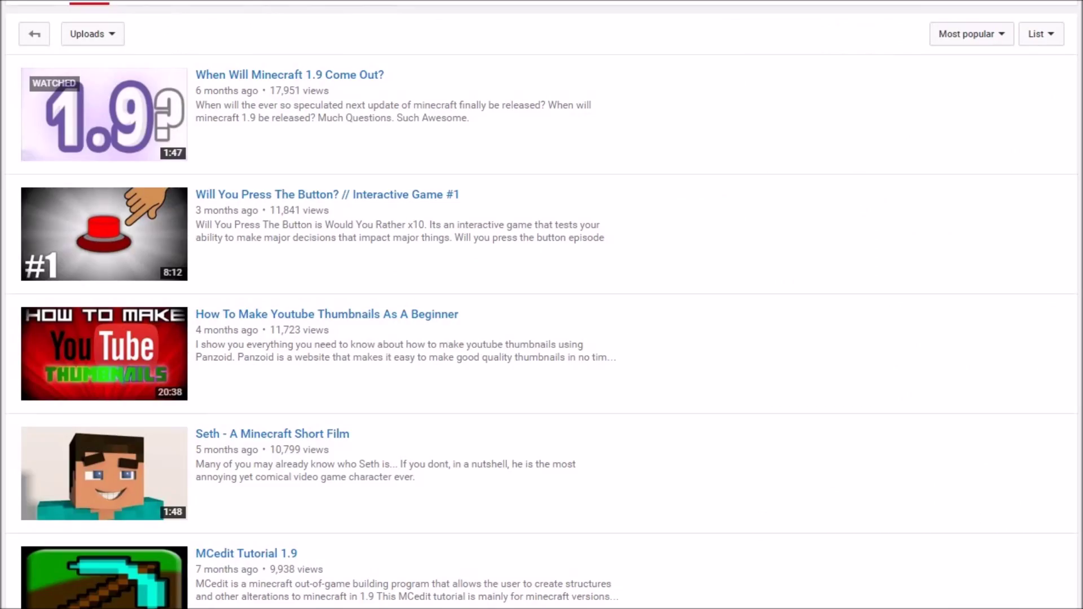
{"action": "scroll", "coordinate": [542, 304], "scroll_direction": "down", "scroll_amount": 10}
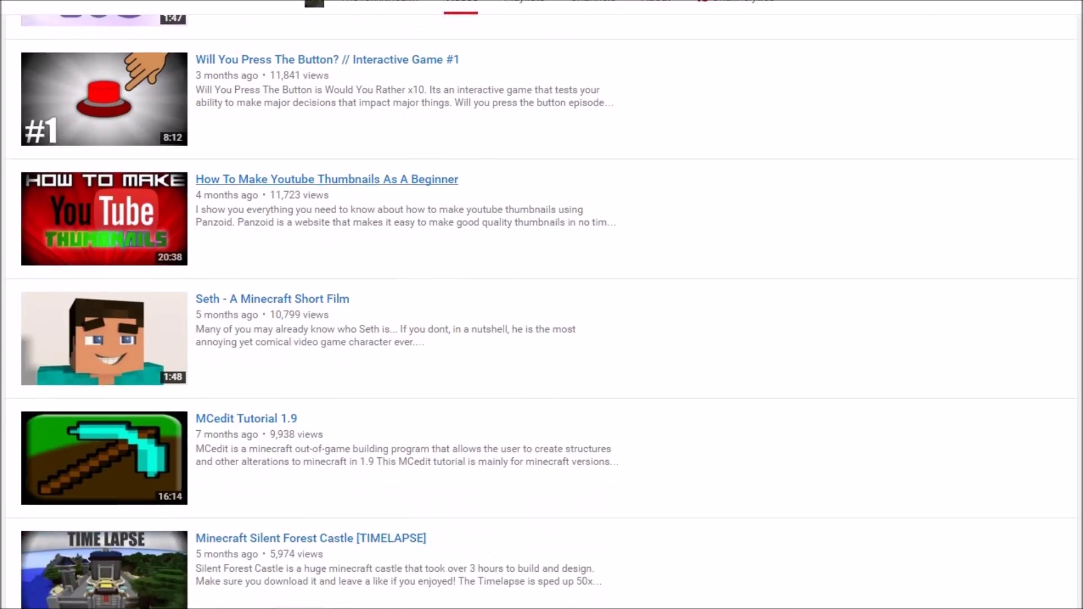
Open the MCedit Tutorial 1.9 video from the channel's video list.
{"action": "scroll", "coordinate": [541, 305], "scroll_direction": "up", "scroll_amount": 3}
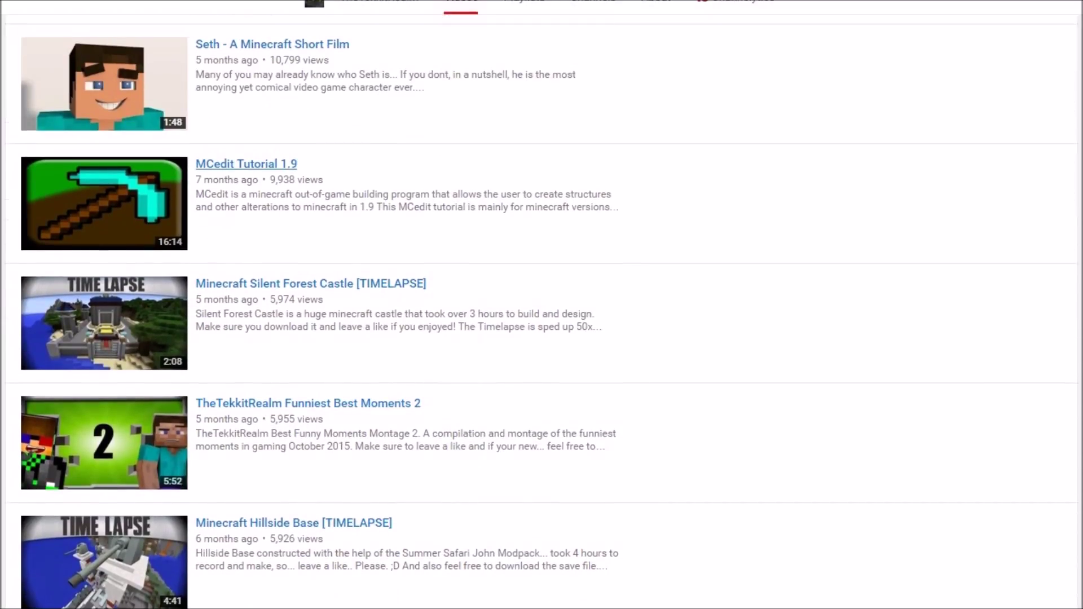
{"action": "left_click", "coordinate": [246, 164]}
{"action": "scroll", "coordinate": [367, 226], "scroll_direction": "up", "scroll_amount": 7}
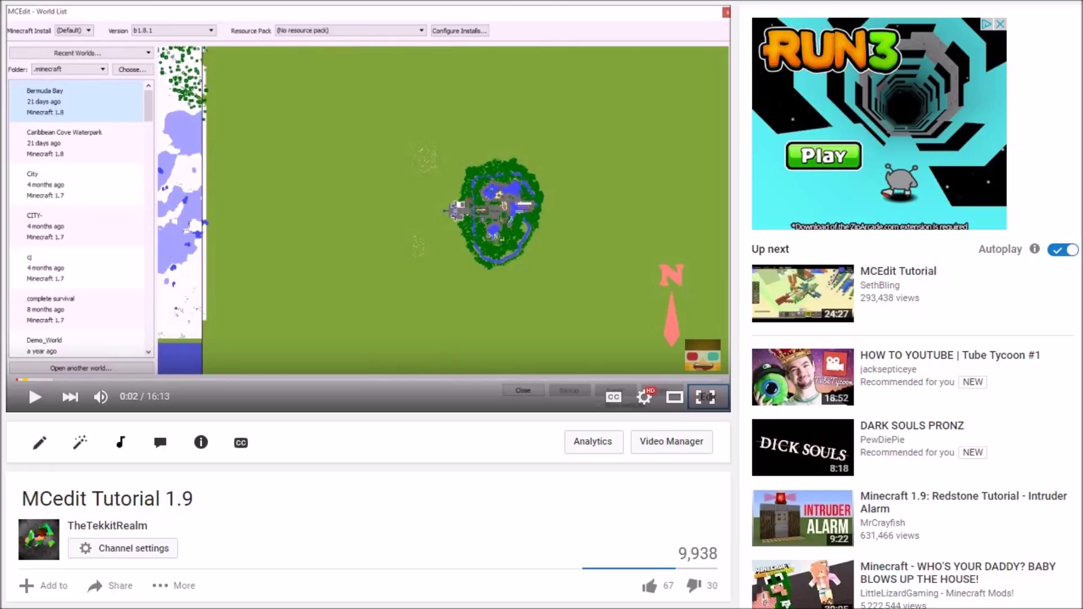
Examine the MCedit video's title, view count, description and comments.
{"action": "scroll", "coordinate": [169, 395], "scroll_direction": "down", "scroll_amount": 3}
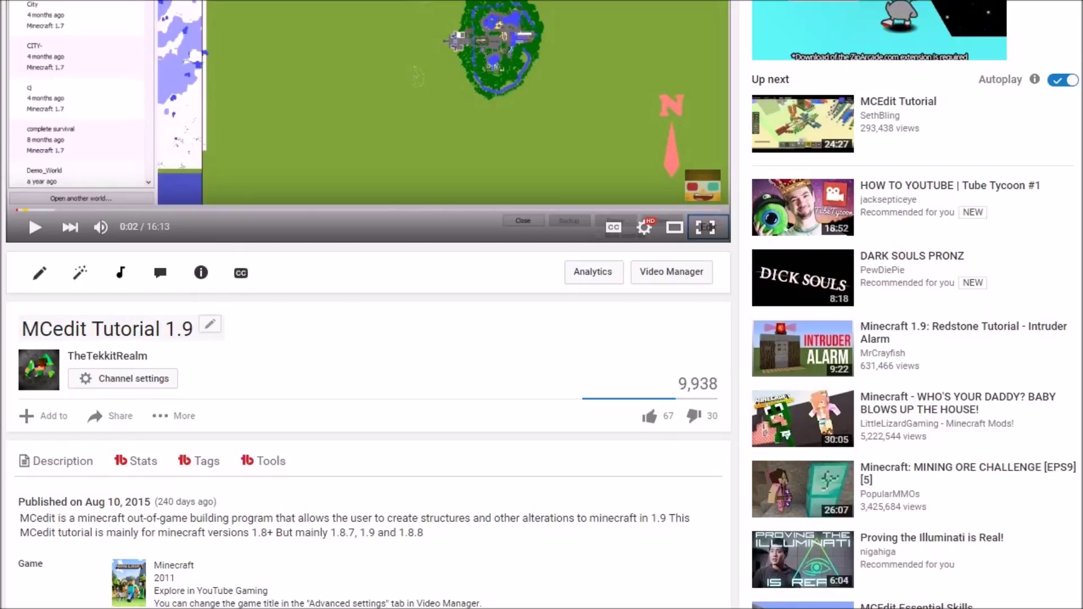
{"action": "scroll", "coordinate": [210, 324], "scroll_direction": "down", "scroll_amount": 7}
{"action": "scroll", "coordinate": [210, 325], "scroll_direction": "up", "scroll_amount": 10}
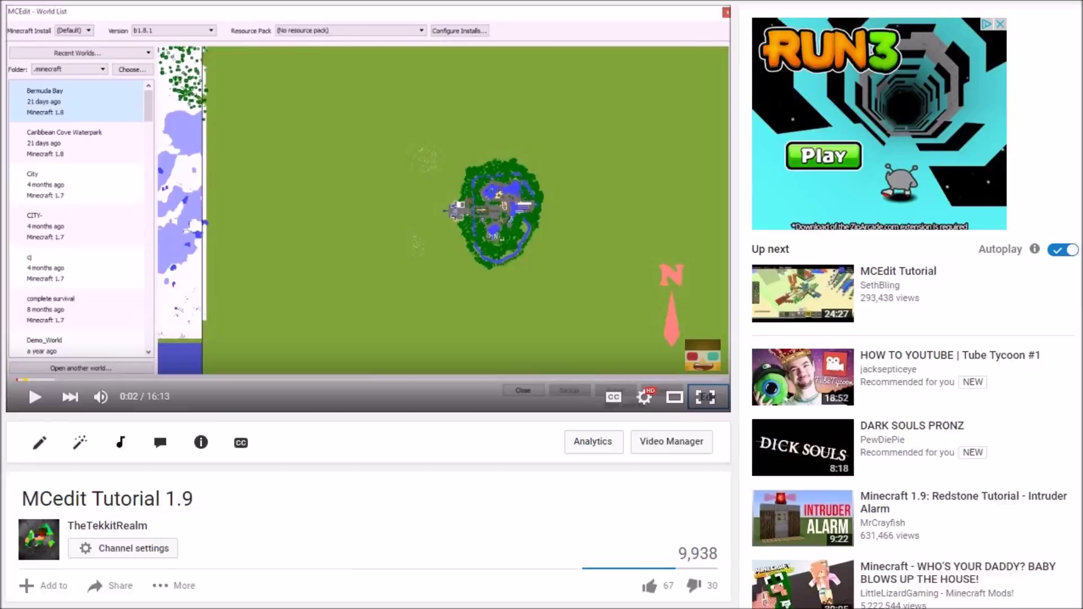
{"action": "scroll", "coordinate": [368, 305], "scroll_direction": "down", "scroll_amount": 10}
{"action": "scroll", "coordinate": [368, 305], "scroll_direction": "up", "scroll_amount": 5}
{"action": "scroll", "coordinate": [368, 304], "scroll_direction": "down", "scroll_amount": 4}
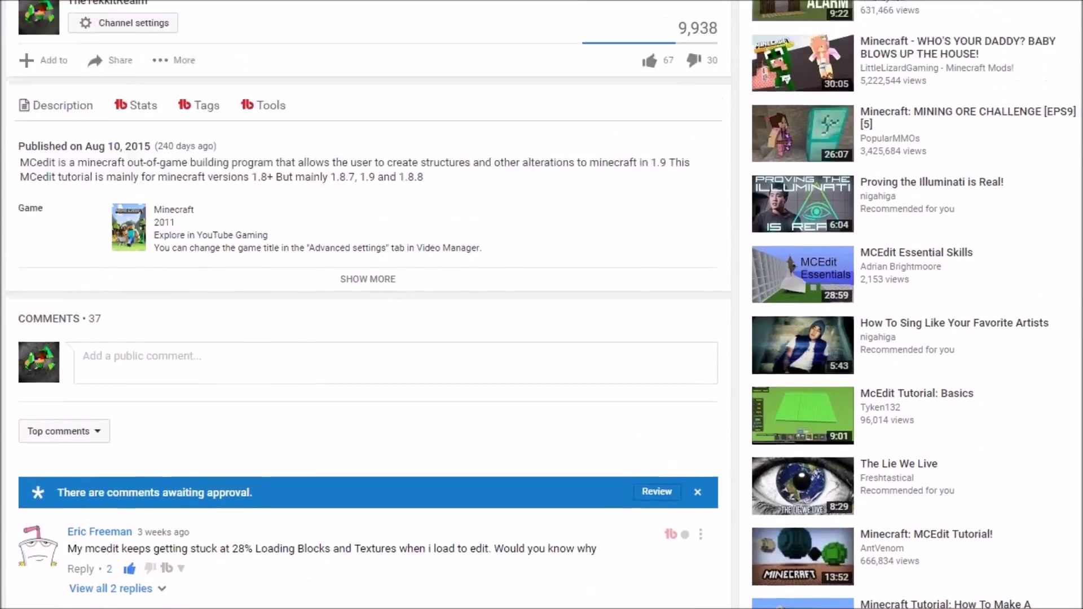
{"action": "scroll", "coordinate": [368, 304], "scroll_direction": "up", "scroll_amount": 3}
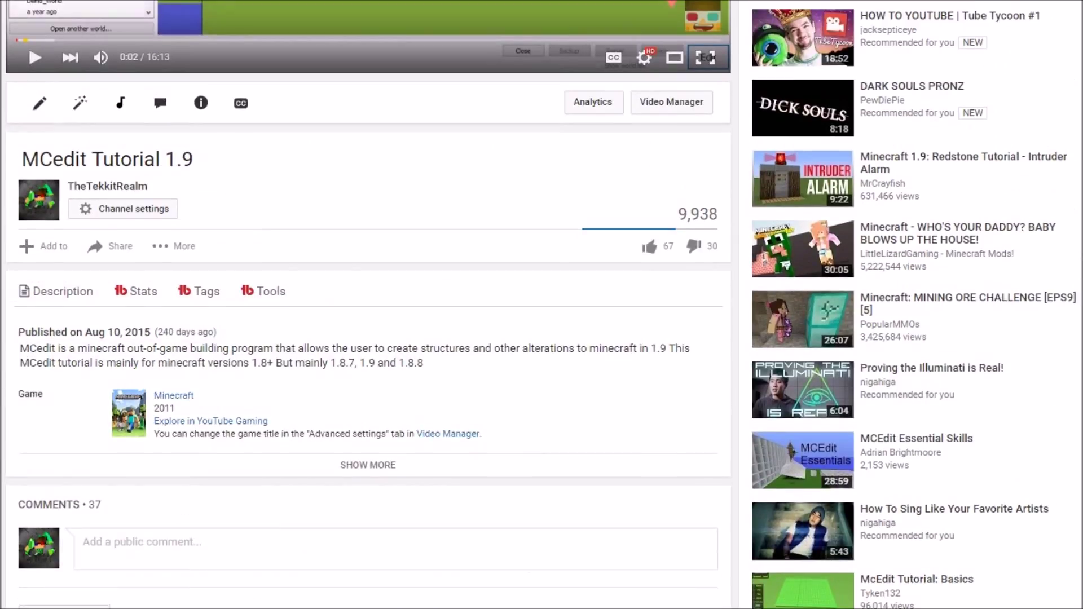
{"action": "left_click_drag", "start_coordinate": [158, 332], "coordinate": [181, 332]}
{"action": "left_click_drag", "start_coordinate": [41, 246], "coordinate": [197, 246]}
{"action": "left_click", "coordinate": [108, 159]}
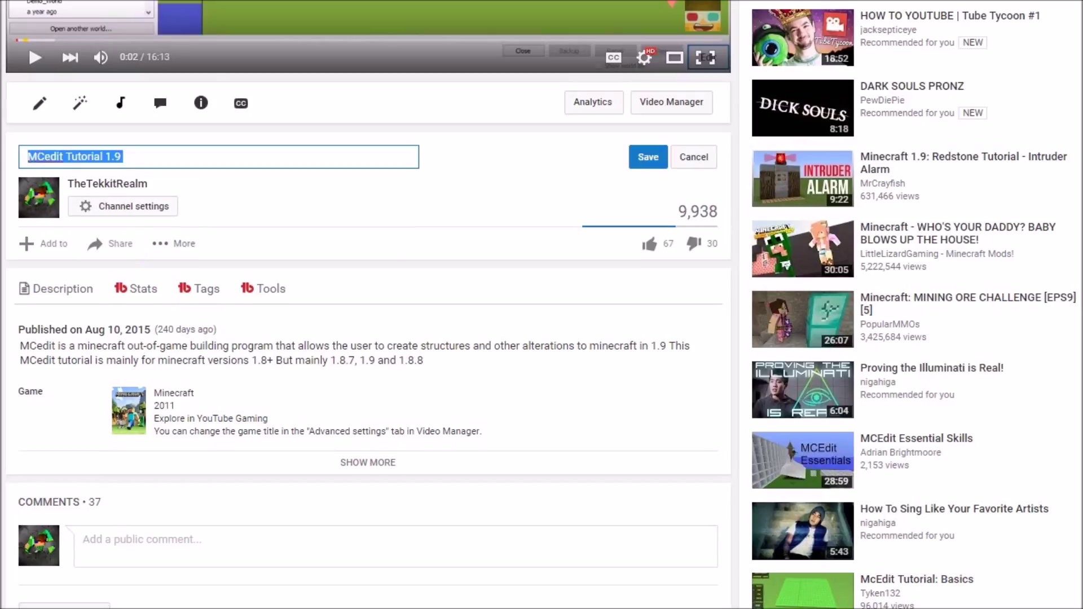
{"action": "left_click", "coordinate": [649, 157]}
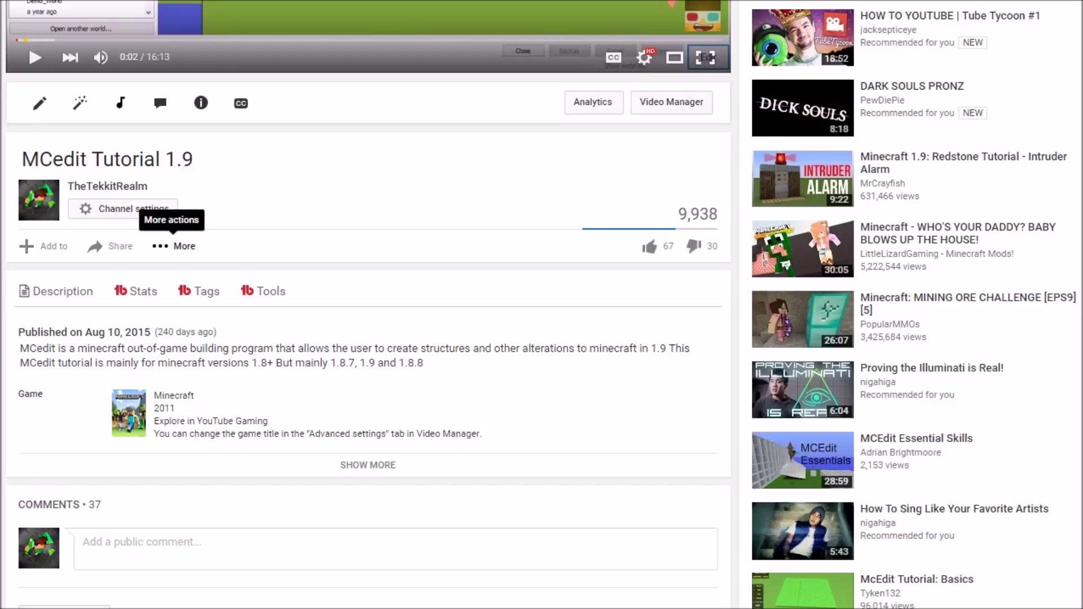
Show the MCedit video's statistics and switch its views graph from cumulative to daily.
{"action": "left_click", "coordinate": [170, 246]}
{"action": "left_click", "coordinate": [193, 319]}
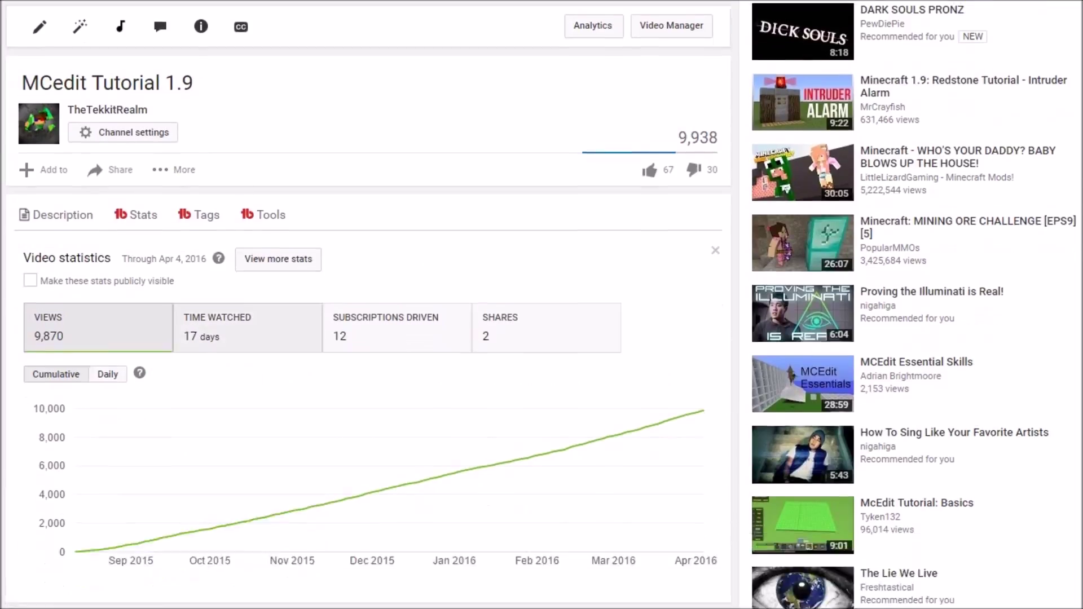
{"action": "scroll", "coordinate": [541, 305], "scroll_direction": "down", "scroll_amount": 5}
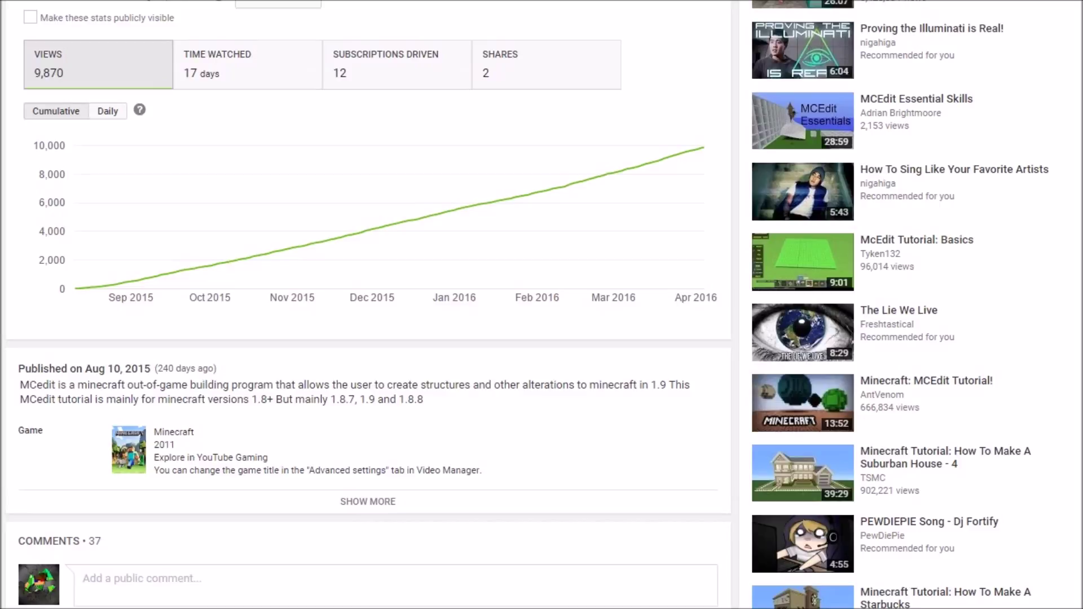
{"action": "scroll", "coordinate": [368, 305], "scroll_direction": "up", "scroll_amount": 2}
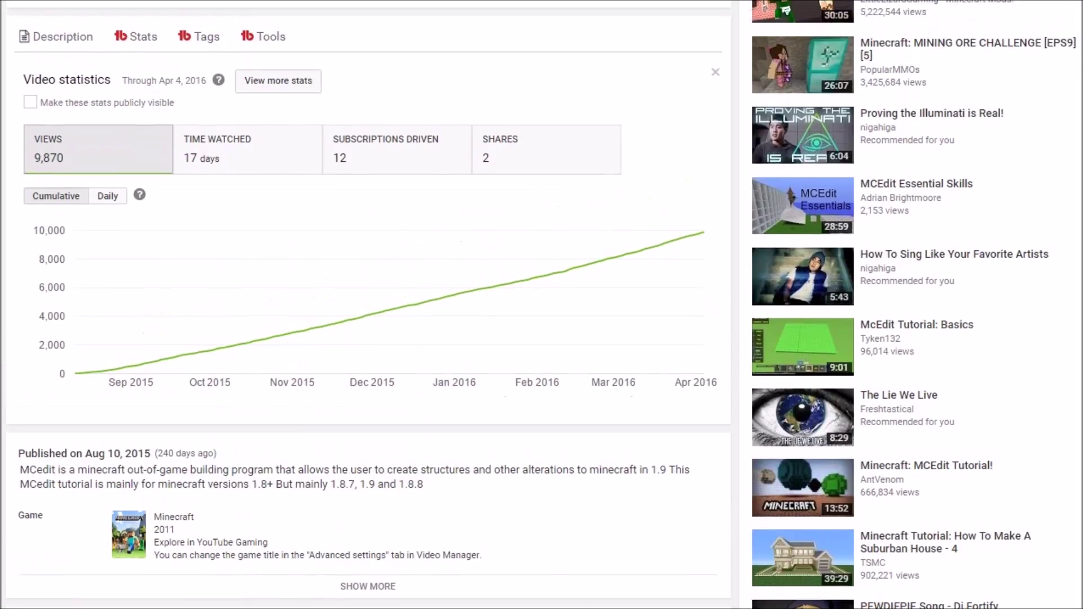
{"action": "left_click", "coordinate": [108, 195]}
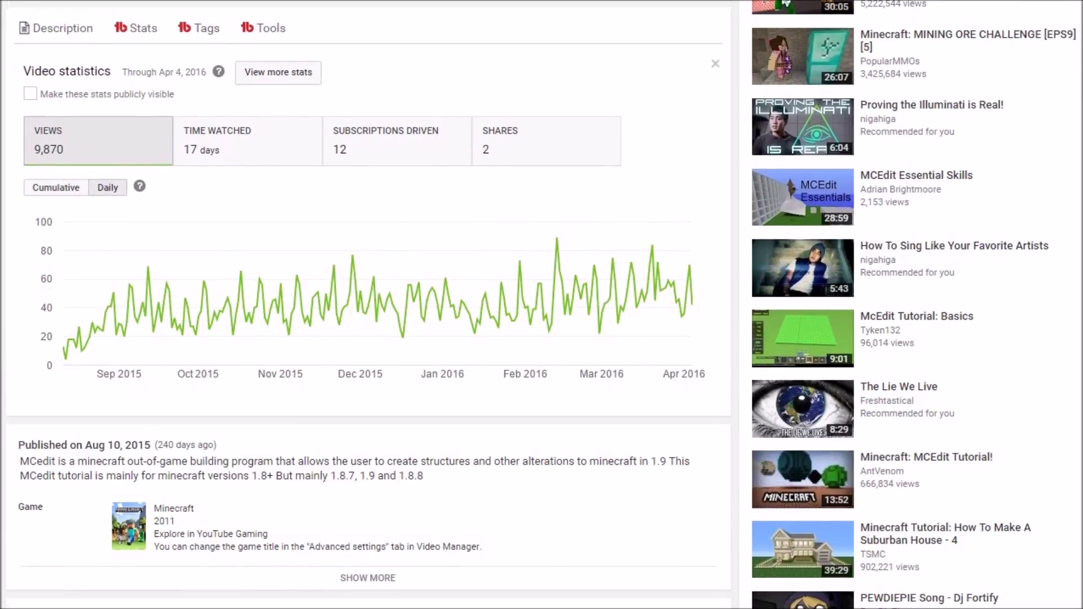
Examine the MCedit video's daily views pattern alongside its title, description and overall statistics.
{"action": "scroll", "coordinate": [368, 305], "scroll_direction": "down", "scroll_amount": 3}
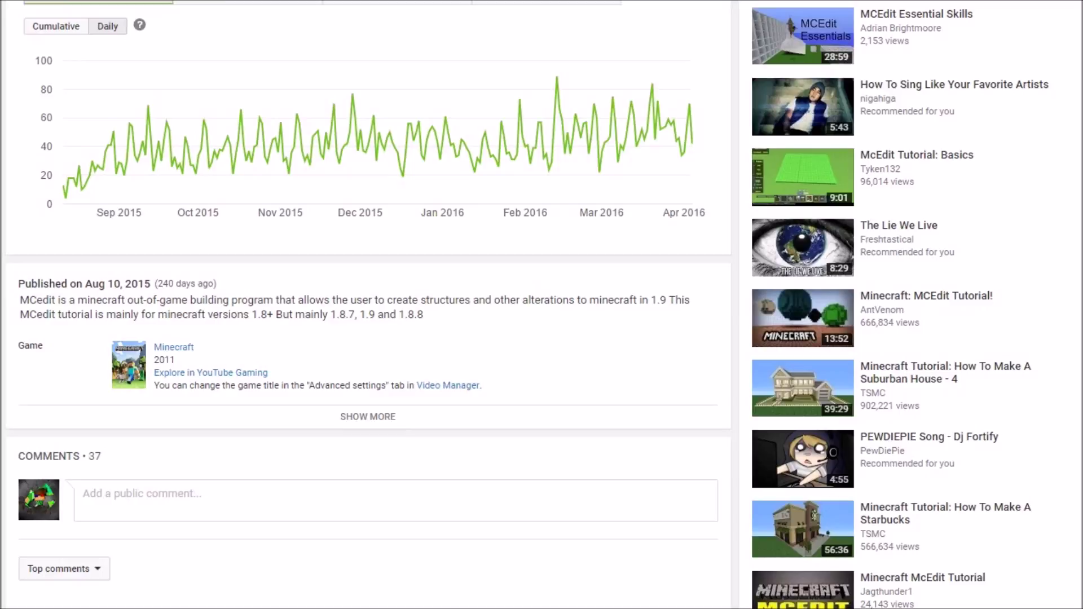
{"action": "scroll", "coordinate": [368, 305], "scroll_direction": "up", "scroll_amount": 3}
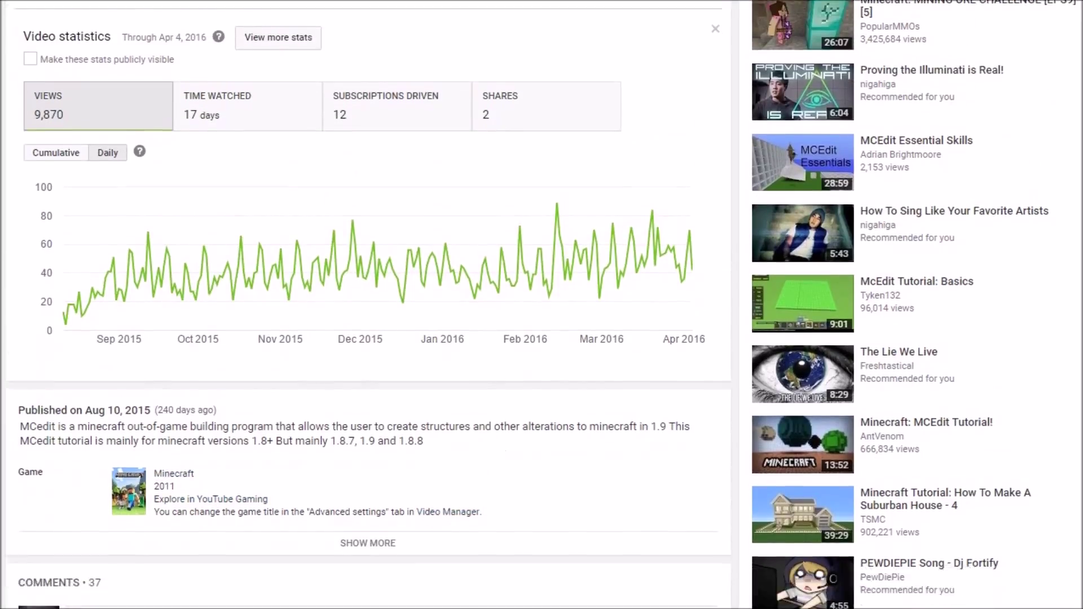
{"action": "scroll", "coordinate": [368, 305], "scroll_direction": "down", "scroll_amount": 10}
{"action": "scroll", "coordinate": [368, 305], "scroll_direction": "up", "scroll_amount": 10}
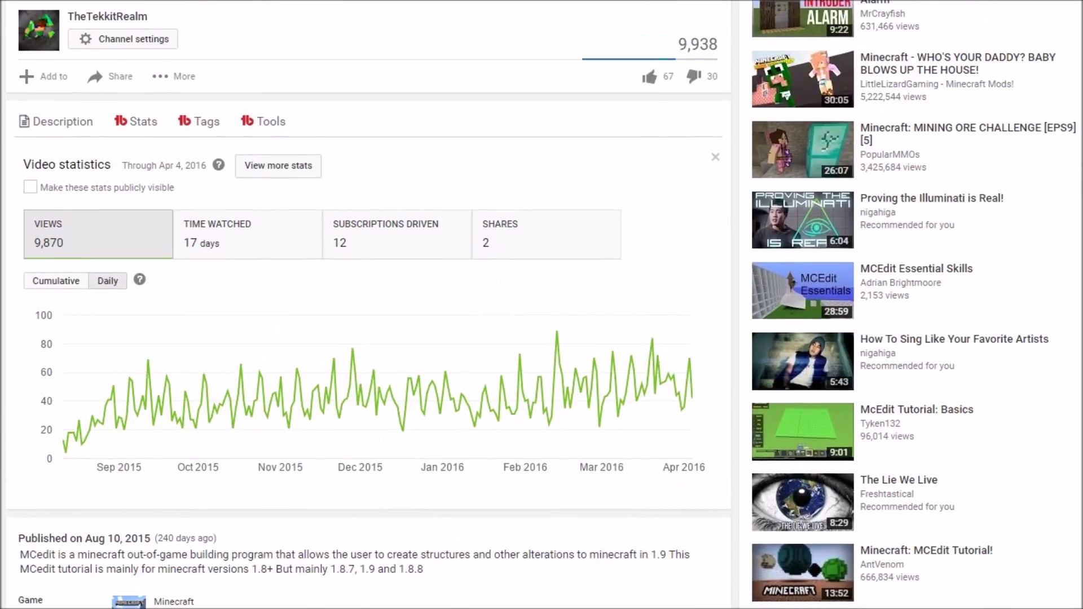
{"action": "scroll", "coordinate": [368, 305], "scroll_direction": "down", "scroll_amount": 3}
{"action": "scroll", "coordinate": [368, 305], "scroll_direction": "down", "scroll_amount": 1}
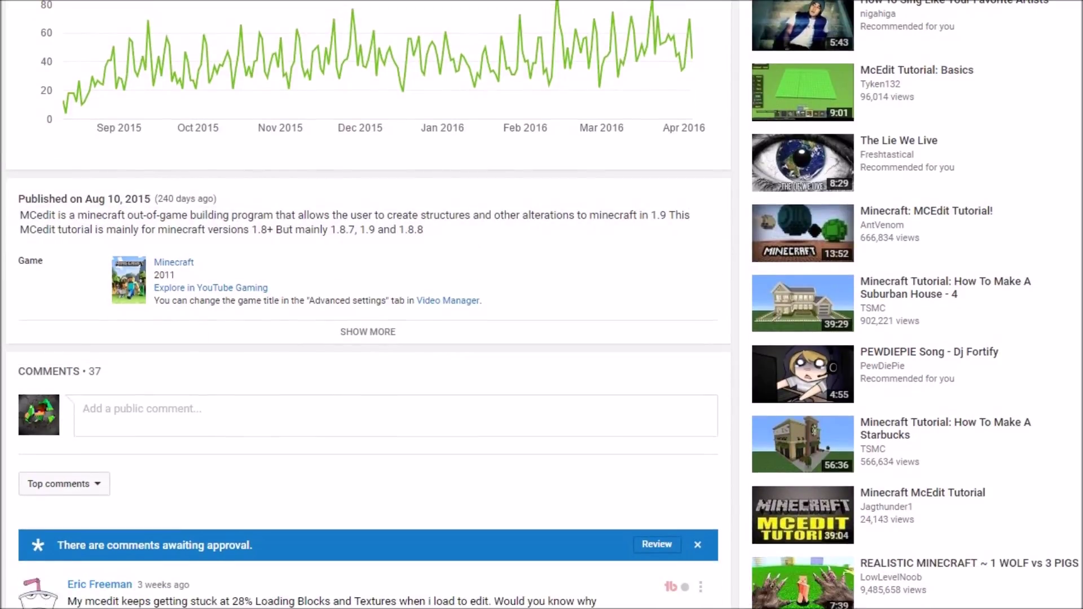
{"action": "scroll", "coordinate": [368, 305], "scroll_direction": "up", "scroll_amount": 3}
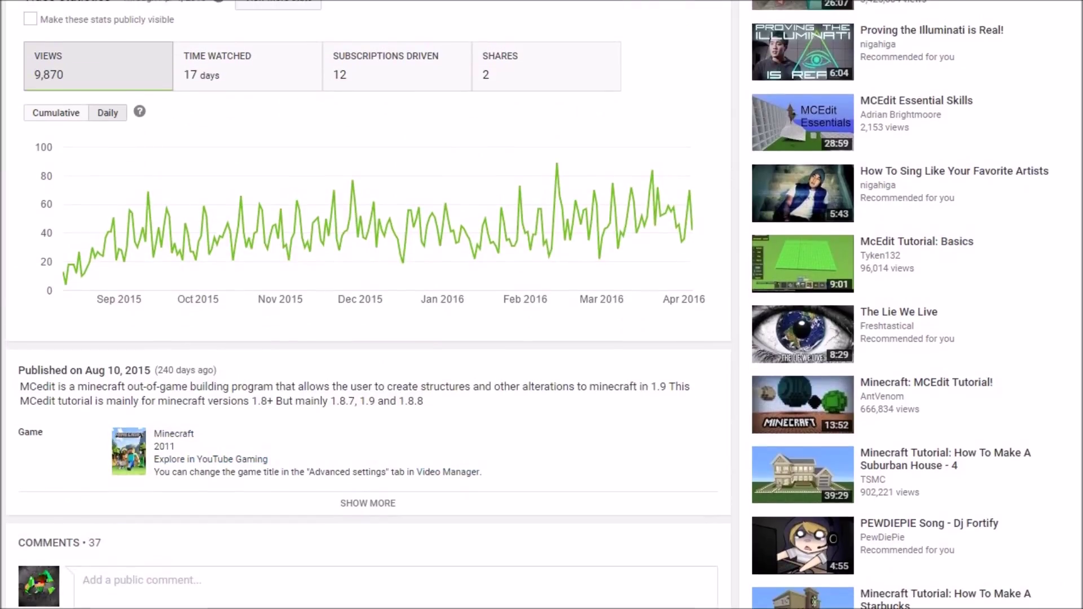
{"action": "scroll", "coordinate": [368, 305], "scroll_direction": "up", "scroll_amount": 3}
{"action": "scroll", "coordinate": [368, 305], "scroll_direction": "up", "scroll_amount": 1}
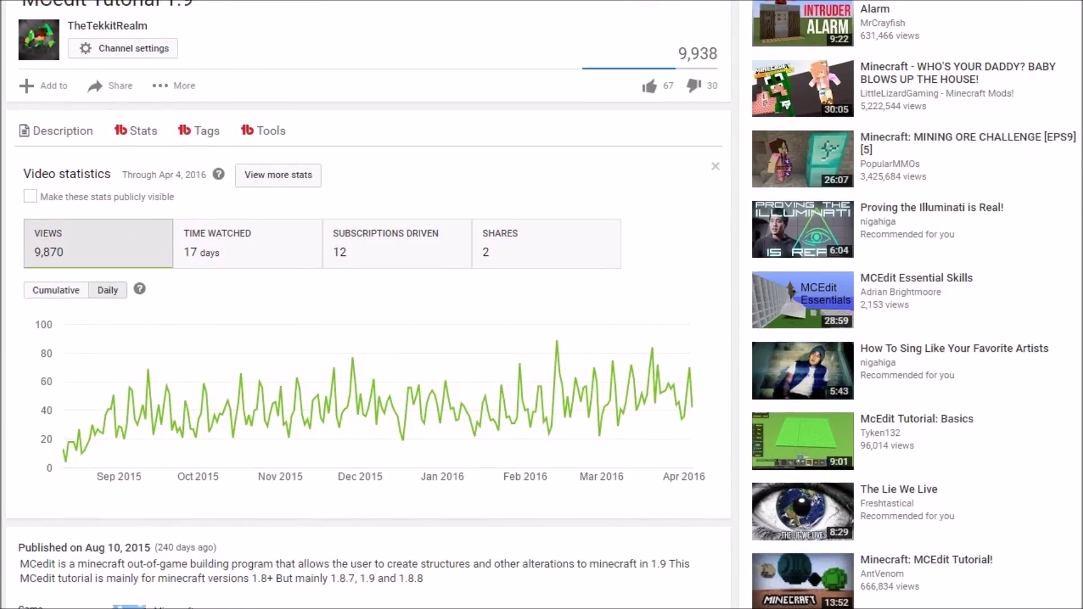
{"action": "scroll", "coordinate": [368, 305], "scroll_direction": "up", "scroll_amount": 4}
{"action": "scroll", "coordinate": [368, 305], "scroll_direction": "down", "scroll_amount": 9}
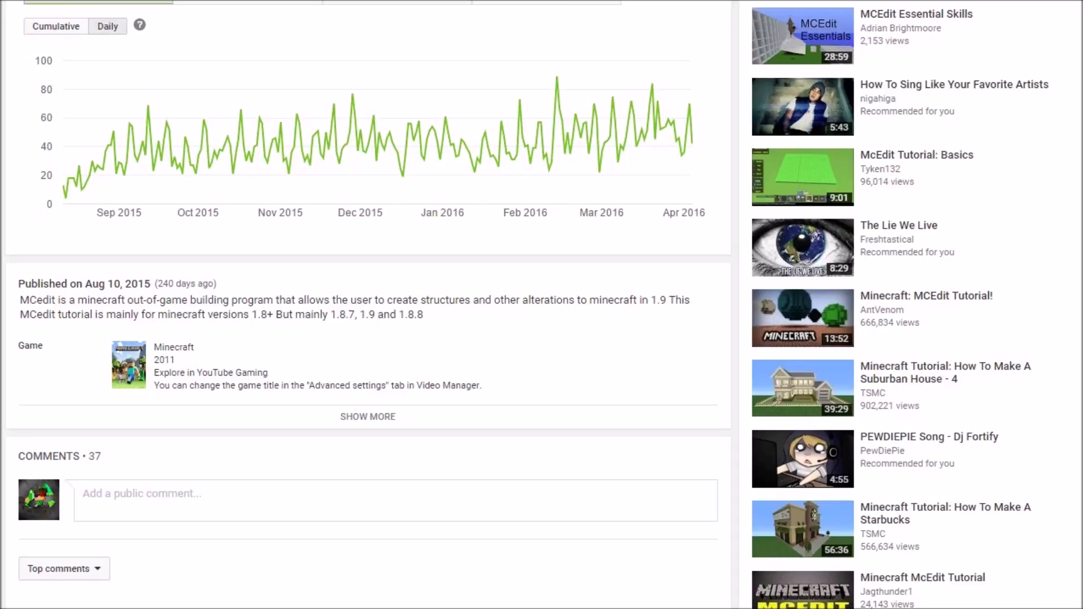
{"action": "scroll", "coordinate": [368, 305], "scroll_direction": "up", "scroll_amount": 1}
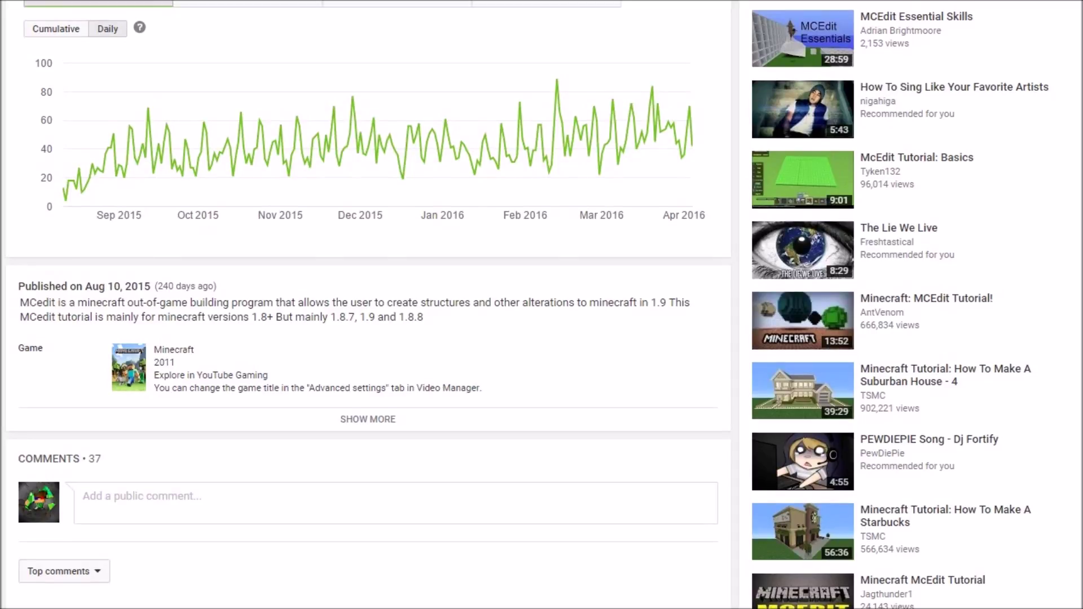
{"action": "scroll", "coordinate": [541, 305], "scroll_direction": "up", "scroll_amount": 6}
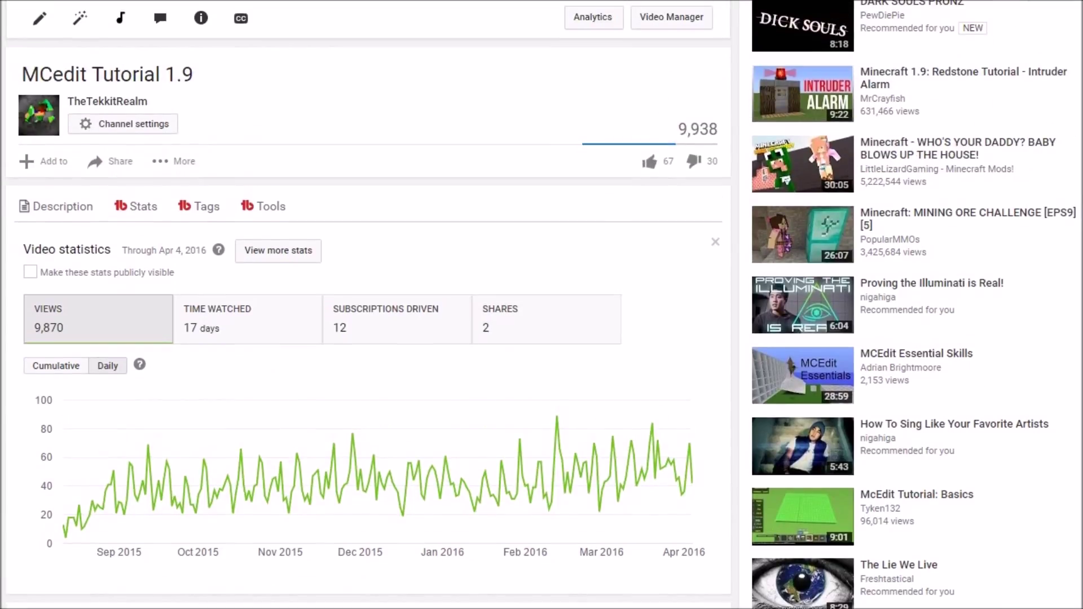
Show the MCedit video's TubeBuddy tags and compare their search rankings with its title, description and daily views.
{"action": "left_click", "coordinate": [199, 206]}
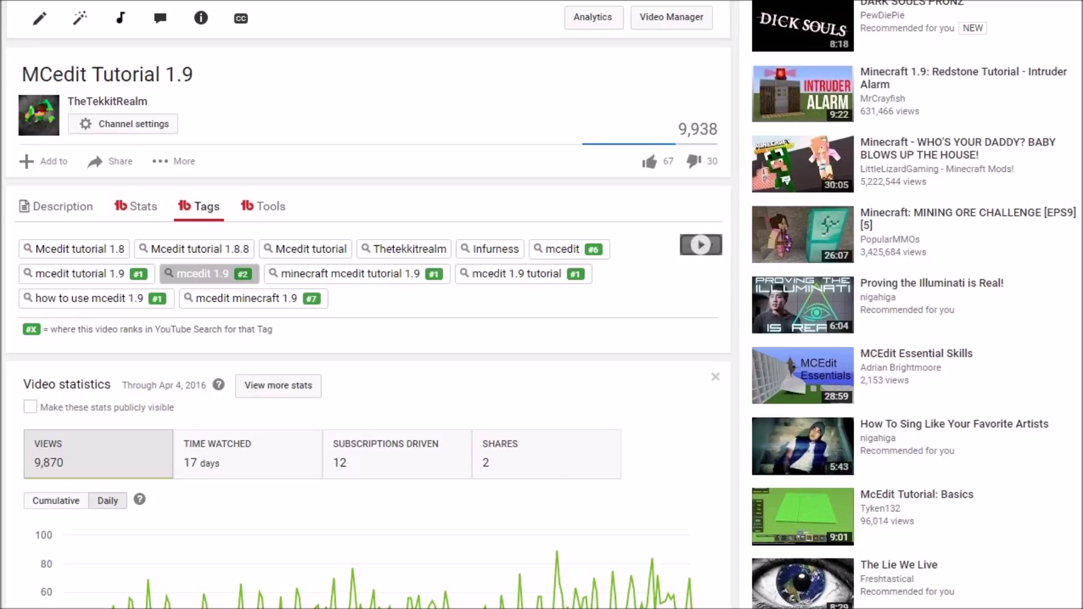
{"action": "scroll", "coordinate": [372, 304], "scroll_direction": "down", "scroll_amount": 8}
{"action": "scroll", "coordinate": [372, 304], "scroll_direction": "down", "scroll_amount": 2}
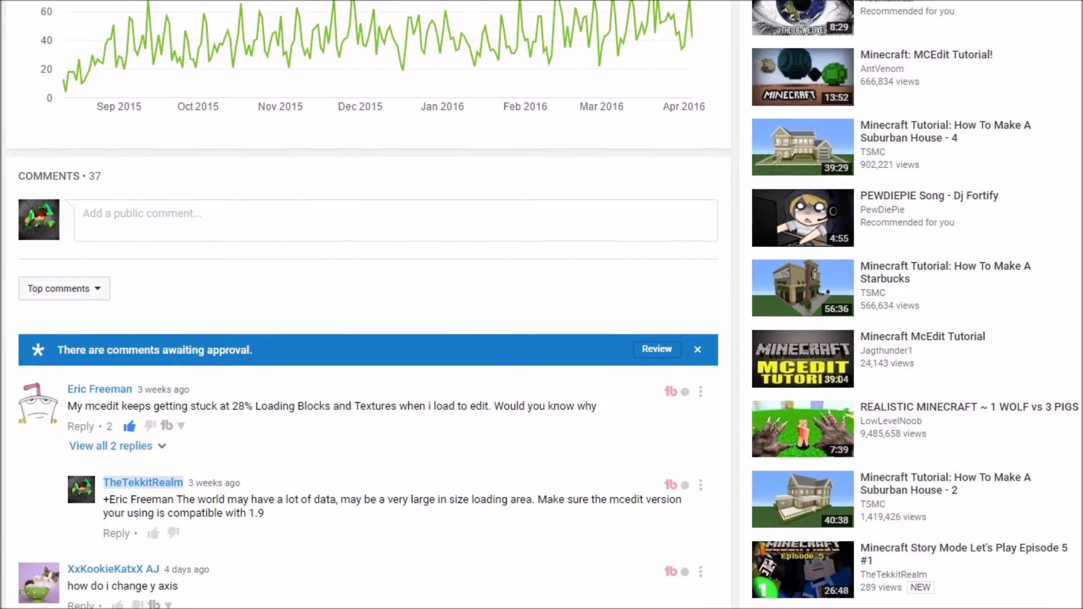
{"action": "scroll", "coordinate": [373, 305], "scroll_direction": "up", "scroll_amount": 7}
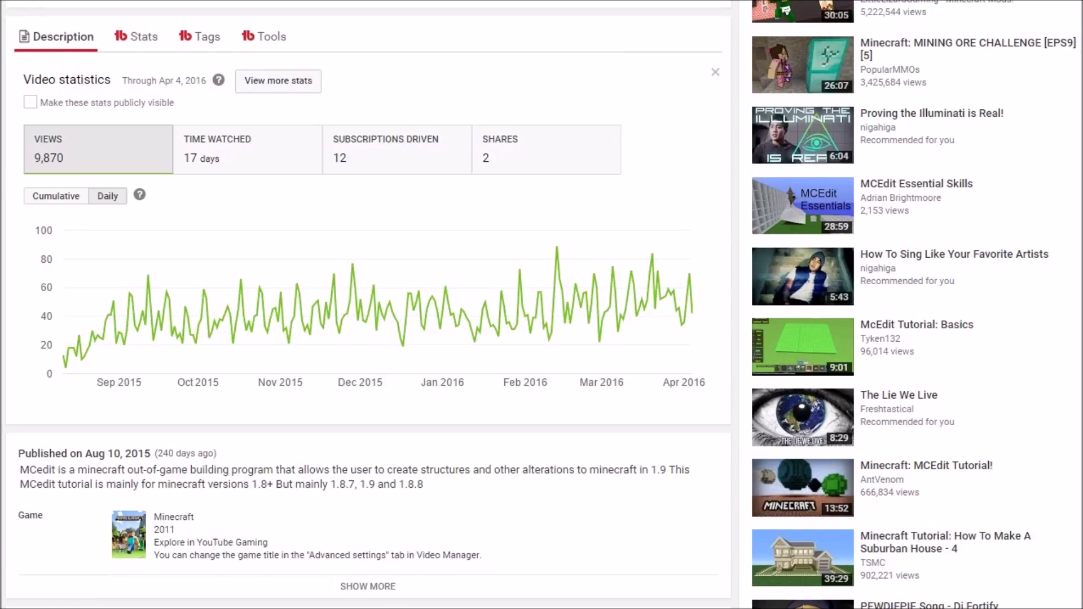
{"action": "scroll", "coordinate": [373, 305], "scroll_direction": "up", "scroll_amount": 3}
{"action": "scroll", "coordinate": [372, 305], "scroll_direction": "down", "scroll_amount": 3}
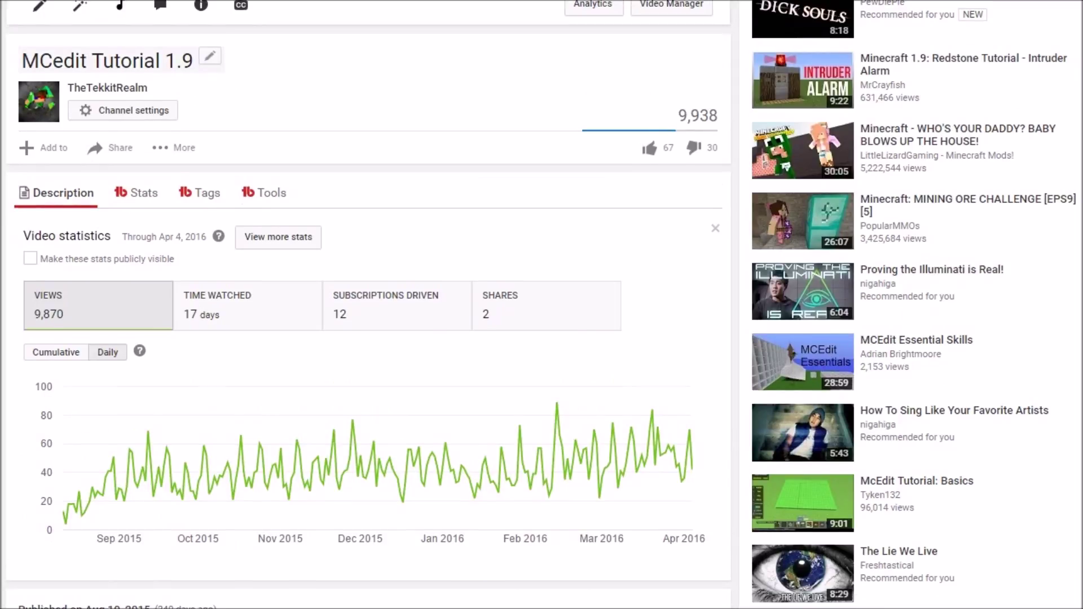
{"action": "left_click", "coordinate": [199, 37]}
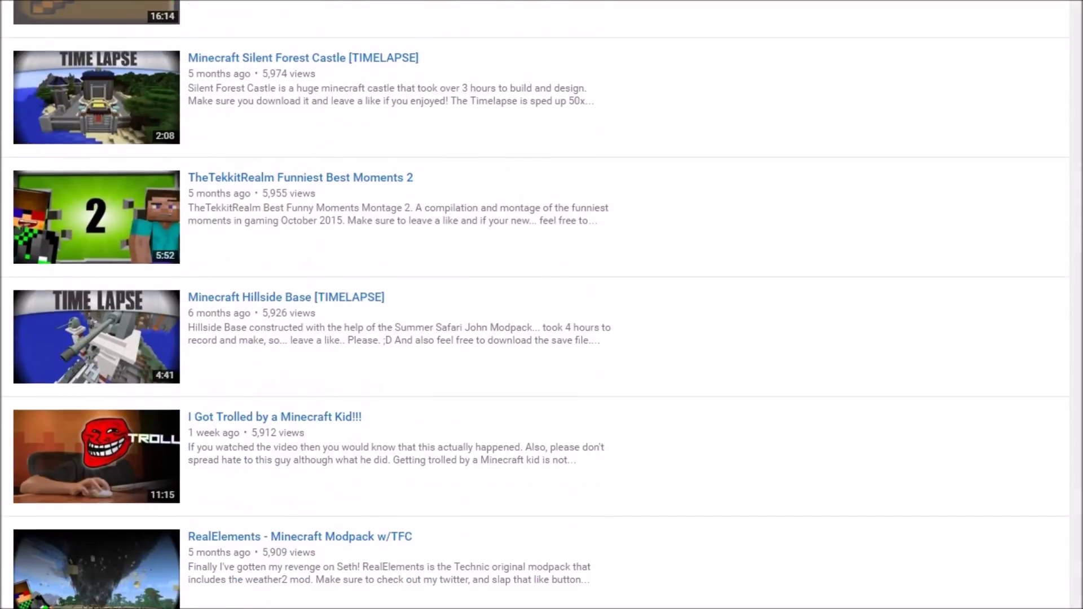
Open How To Get Resource Packs in Minecraft 1.9 from the channel's video list and view its title and description.
{"action": "scroll", "coordinate": [535, 305], "scroll_direction": "down", "scroll_amount": 3}
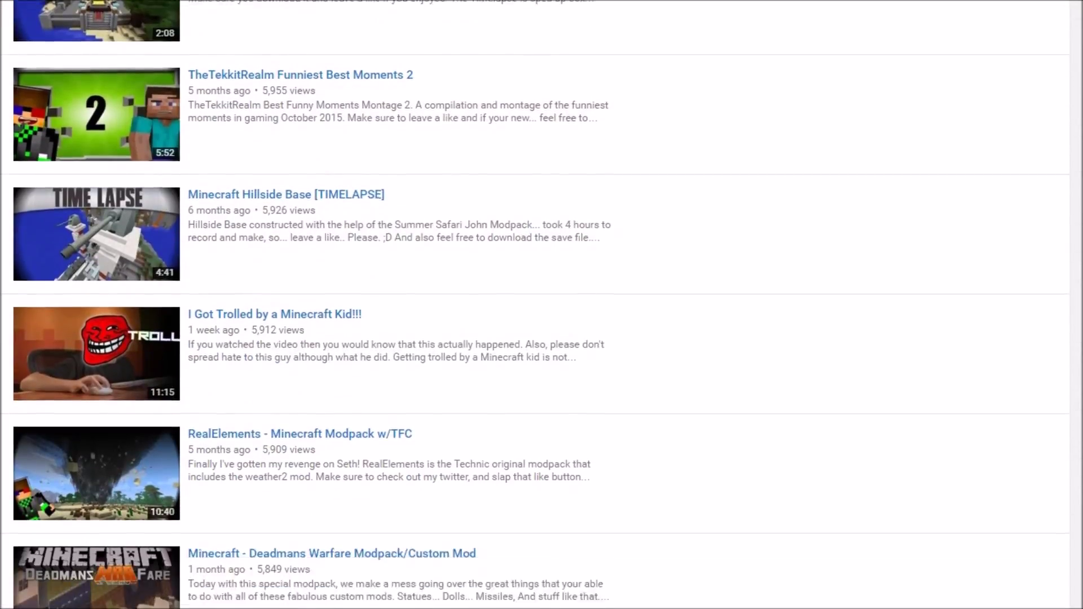
{"action": "scroll", "coordinate": [535, 305], "scroll_direction": "down", "scroll_amount": 8}
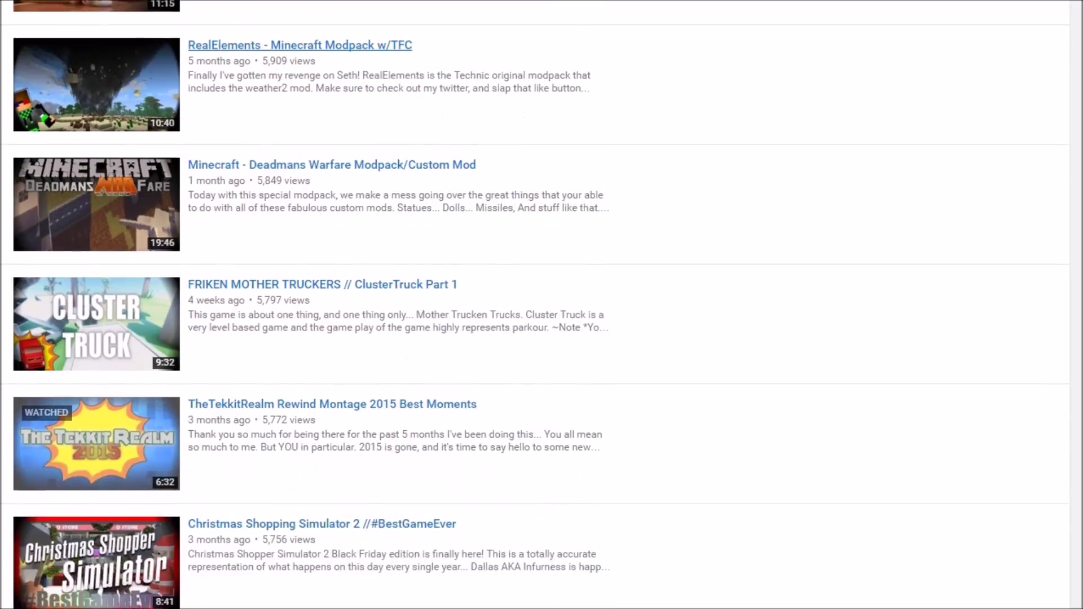
{"action": "scroll", "coordinate": [535, 304], "scroll_direction": "down", "scroll_amount": 7}
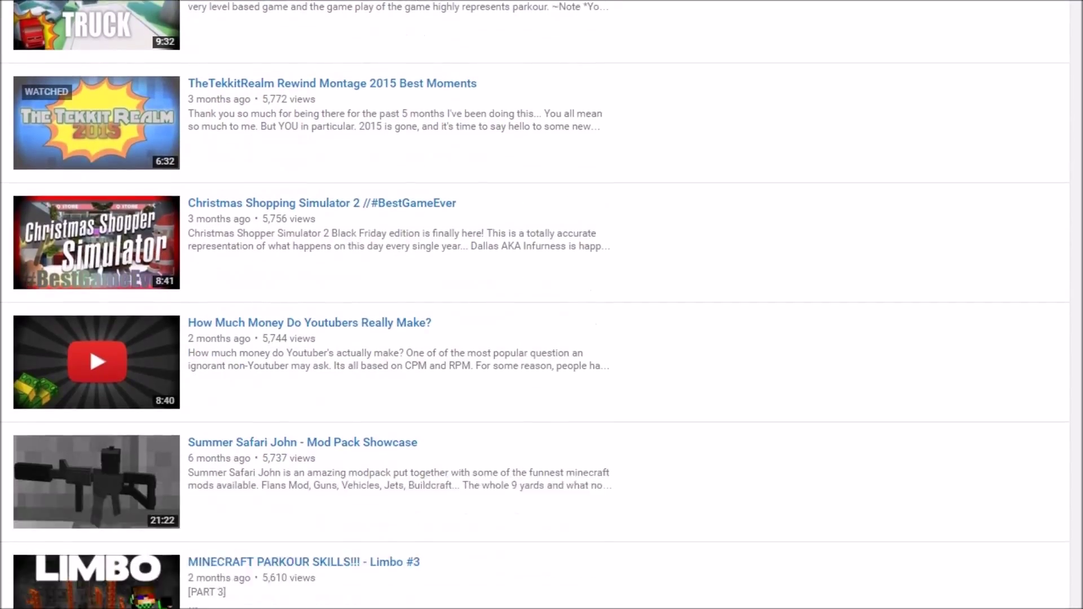
{"action": "scroll", "coordinate": [534, 304], "scroll_direction": "down", "scroll_amount": 6}
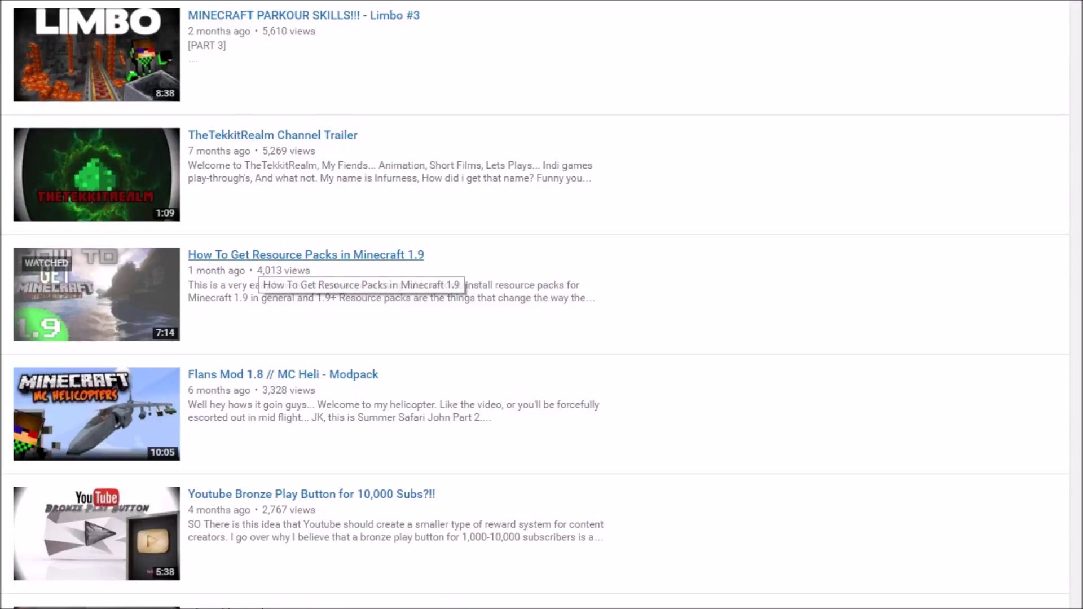
{"action": "left_click", "coordinate": [261, 255]}
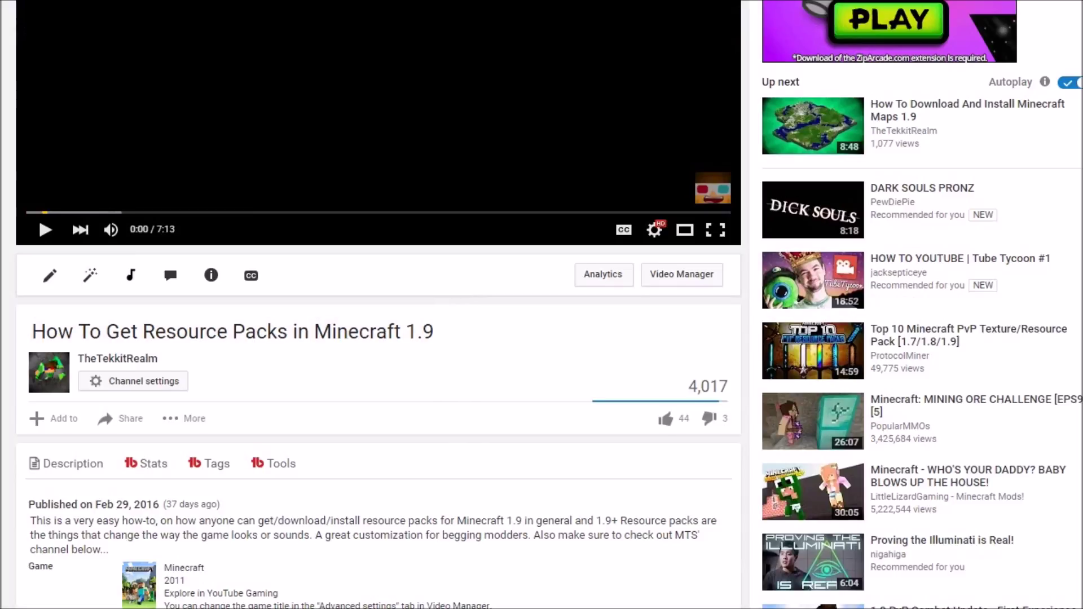
{"action": "scroll", "coordinate": [378, 305], "scroll_direction": "down", "scroll_amount": 7}
{"action": "scroll", "coordinate": [378, 305], "scroll_direction": "up", "scroll_amount": 4}
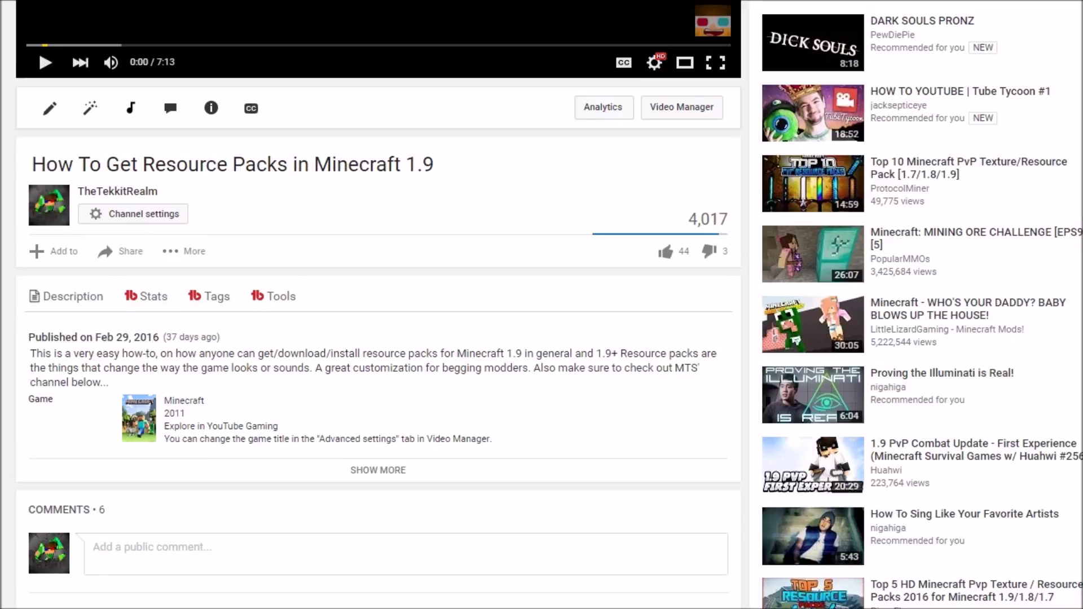
Review the resource packs video's title and description and highlight how long ago it was published.
{"action": "scroll", "coordinate": [541, 305], "scroll_direction": "up", "scroll_amount": 3}
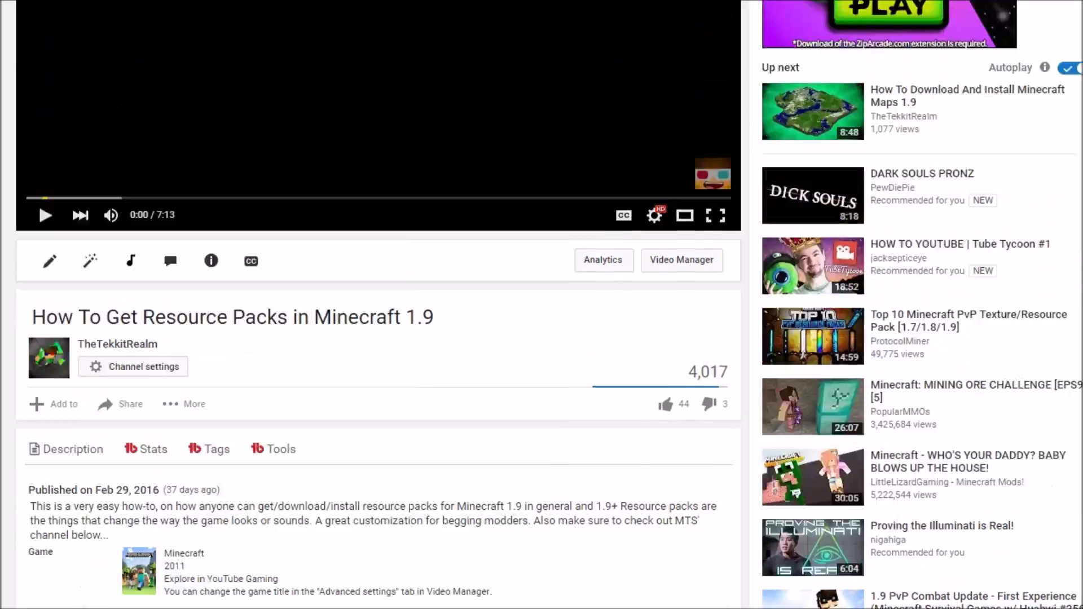
{"action": "scroll", "coordinate": [541, 305], "scroll_direction": "down", "scroll_amount": 7}
{"action": "scroll", "coordinate": [542, 305], "scroll_direction": "up", "scroll_amount": 3}
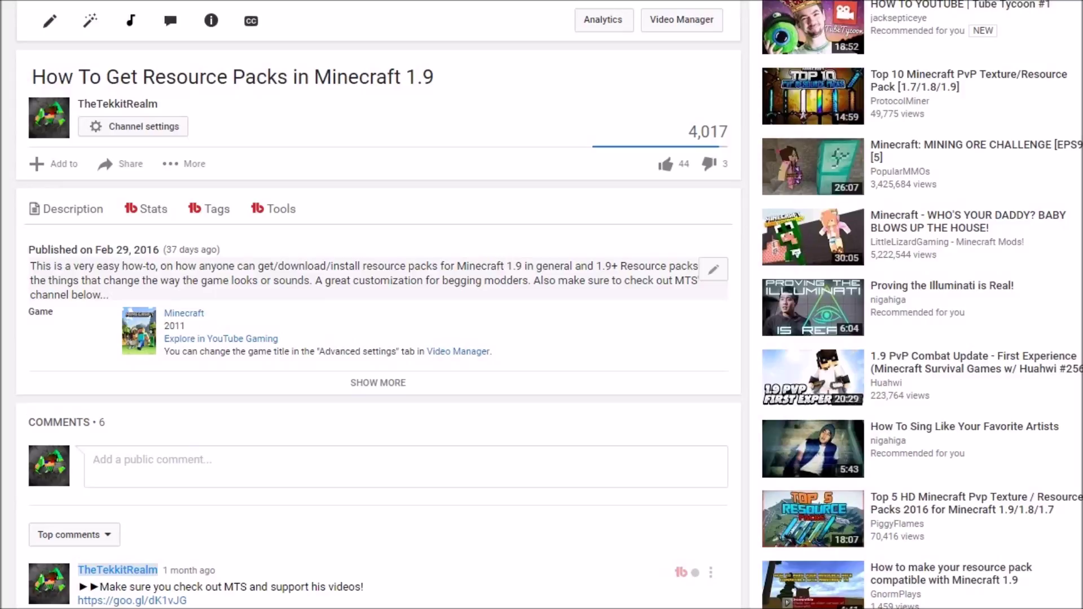
{"action": "left_click_drag", "start_coordinate": [166, 249], "coordinate": [206, 250]}
{"action": "left_click", "coordinate": [206, 249]}
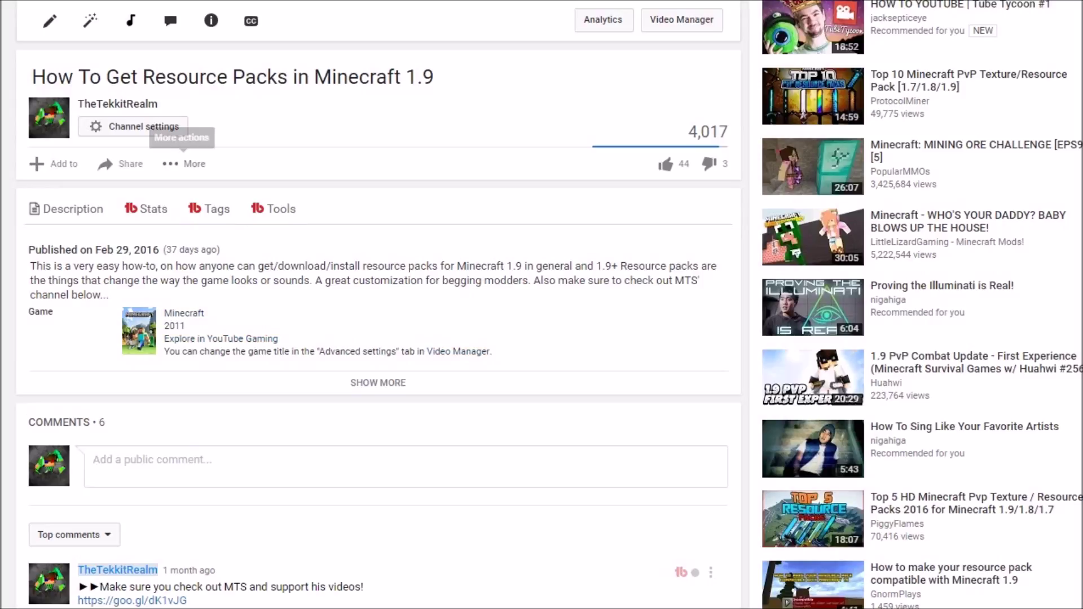
Show the resource packs video's statistics and compare its cumulative and daily views graphs, ending on daily.
{"action": "left_click", "coordinate": [170, 163]}
{"action": "left_click", "coordinate": [214, 240]}
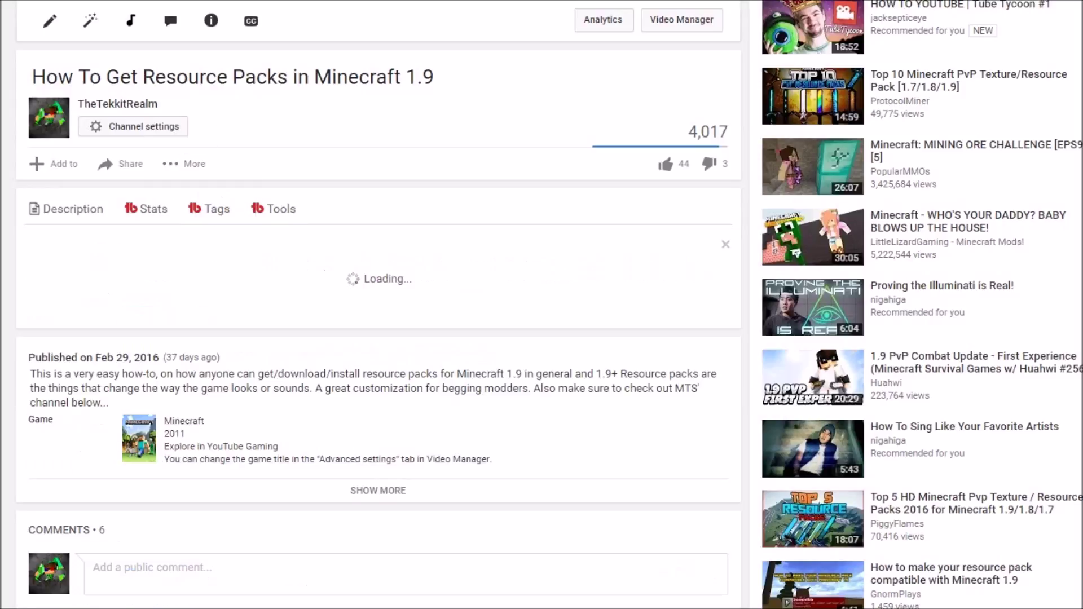
{"action": "scroll", "coordinate": [762, 537], "scroll_direction": "down", "scroll_amount": 5}
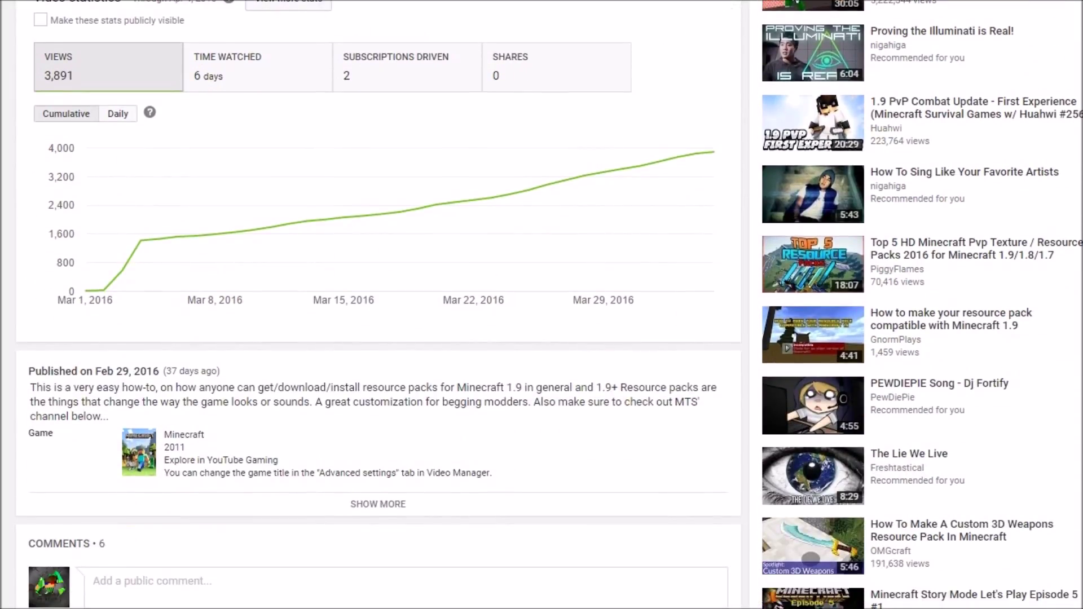
{"action": "scroll", "coordinate": [762, 537], "scroll_direction": "up", "scroll_amount": 2}
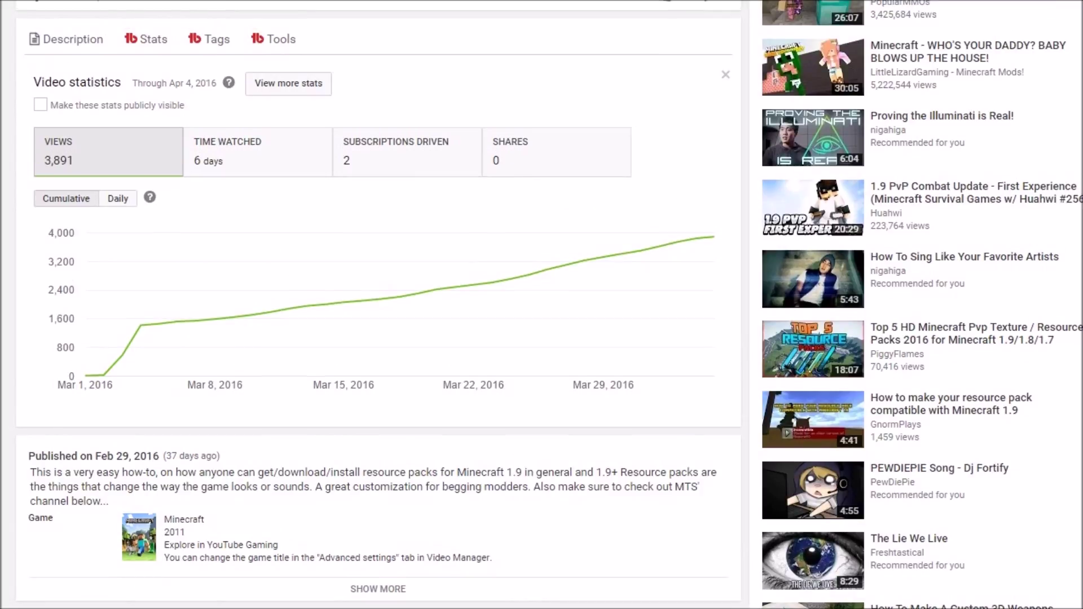
{"action": "left_click", "coordinate": [113, 198]}
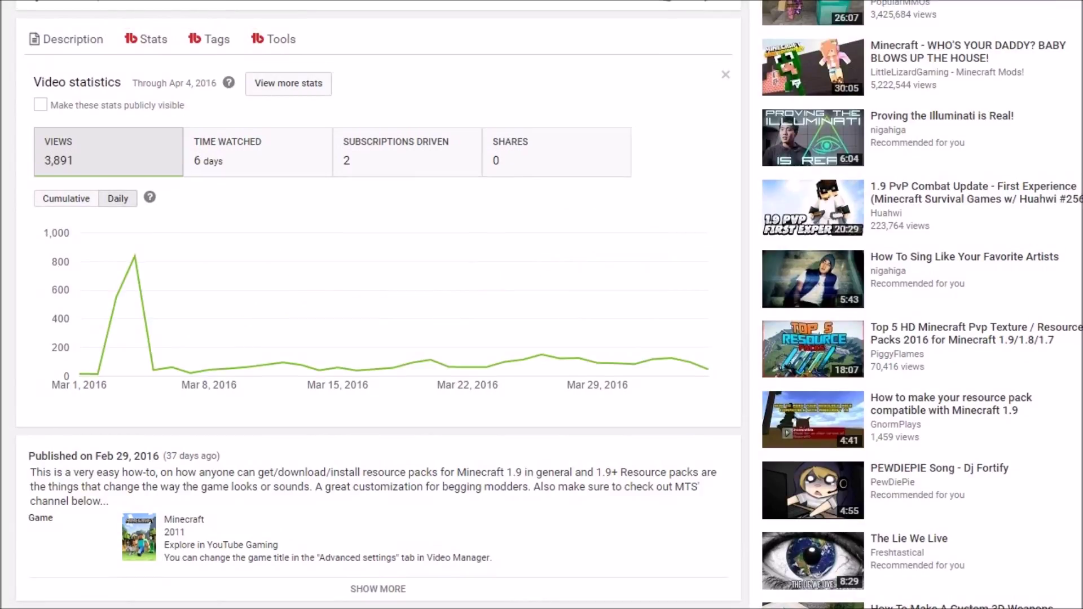
{"action": "left_click", "coordinate": [66, 198]}
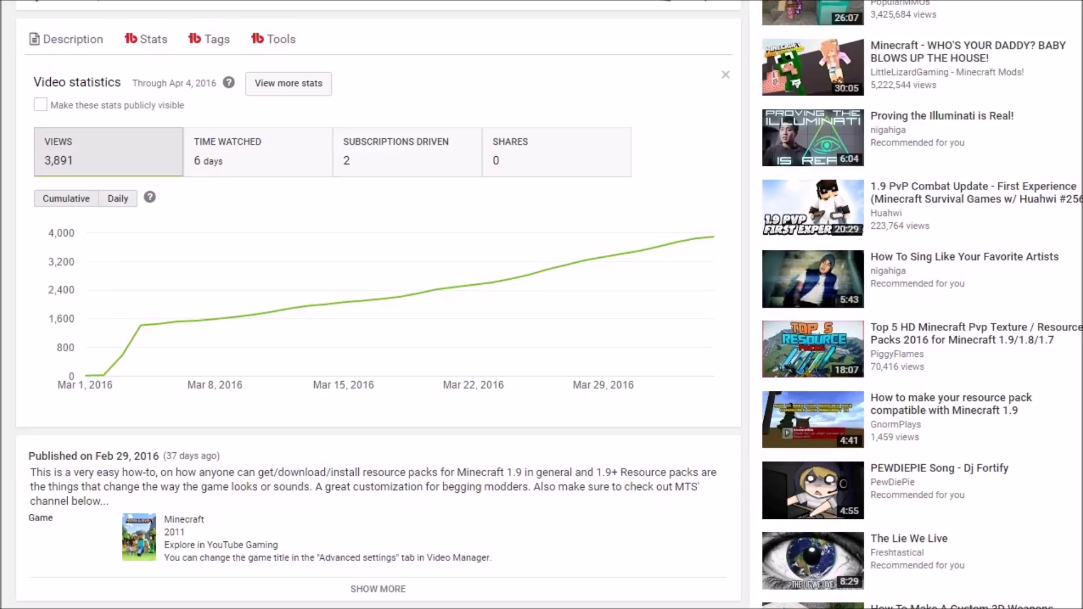
{"action": "left_click", "coordinate": [118, 198]}
Examine the resource packs video's daily views pattern alongside its description, title and overall statistics.
{"action": "scroll", "coordinate": [118, 198], "scroll_direction": "down", "scroll_amount": 3}
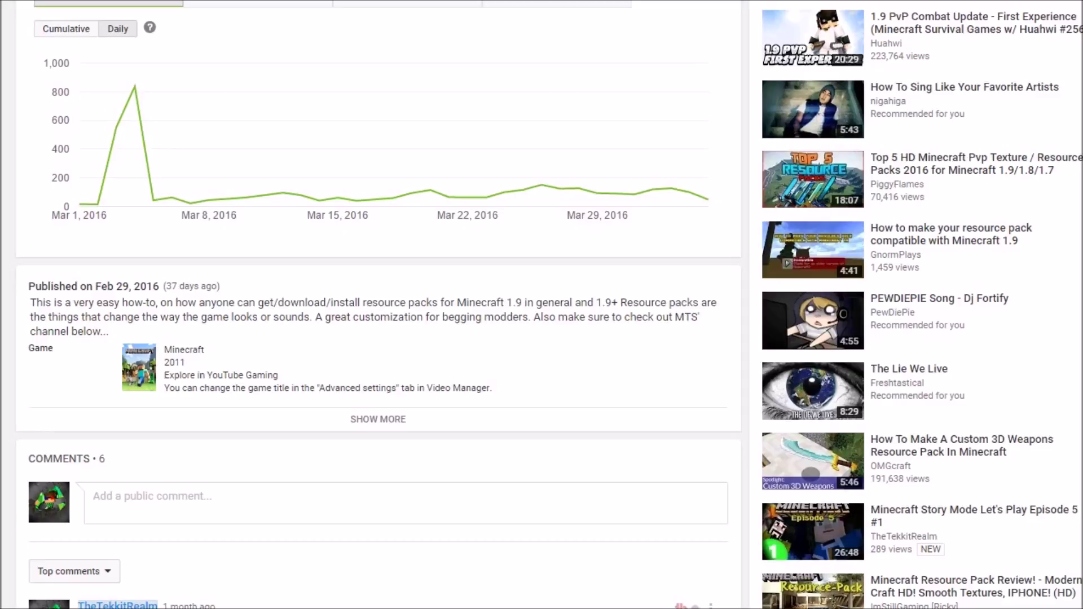
{"action": "scroll", "coordinate": [541, 305], "scroll_direction": "down", "scroll_amount": 1}
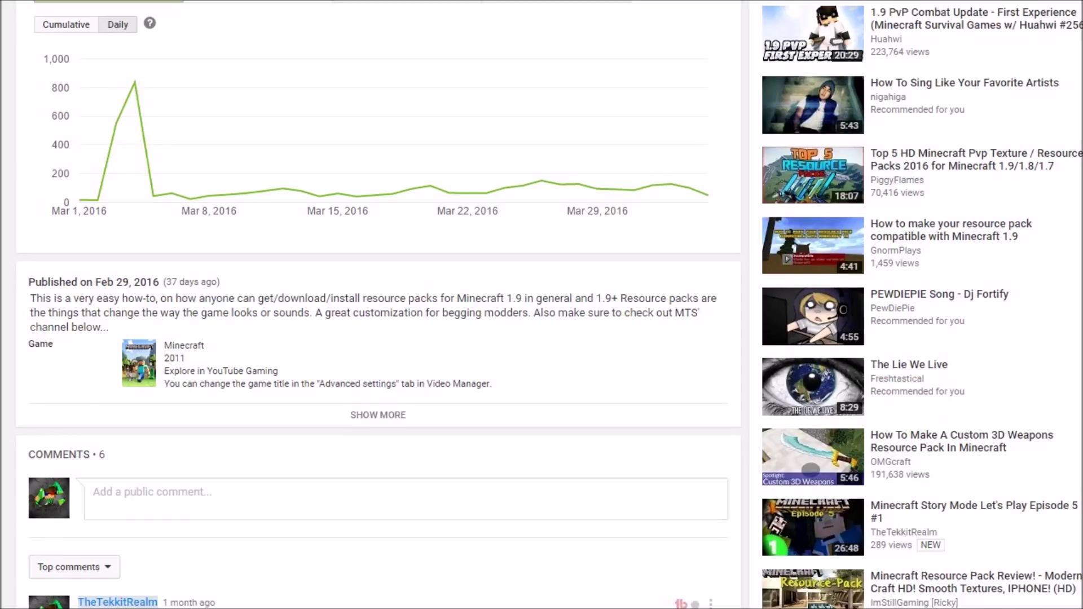
{"action": "scroll", "coordinate": [378, 304], "scroll_direction": "down", "scroll_amount": 6}
{"action": "scroll", "coordinate": [378, 305], "scroll_direction": "up", "scroll_amount": 8}
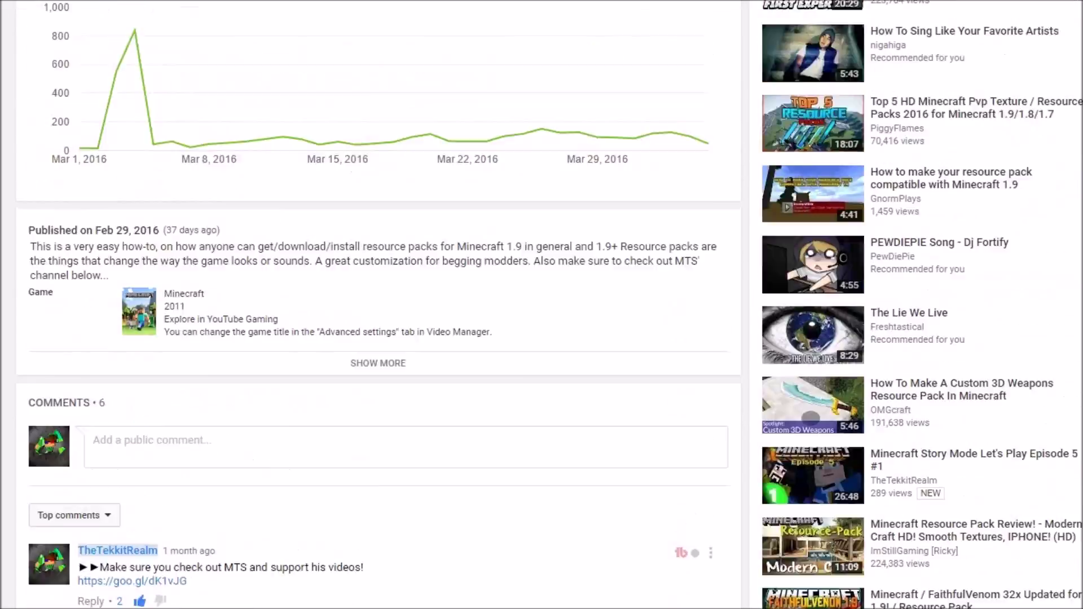
{"action": "scroll", "coordinate": [760, 536], "scroll_direction": "down", "scroll_amount": 2}
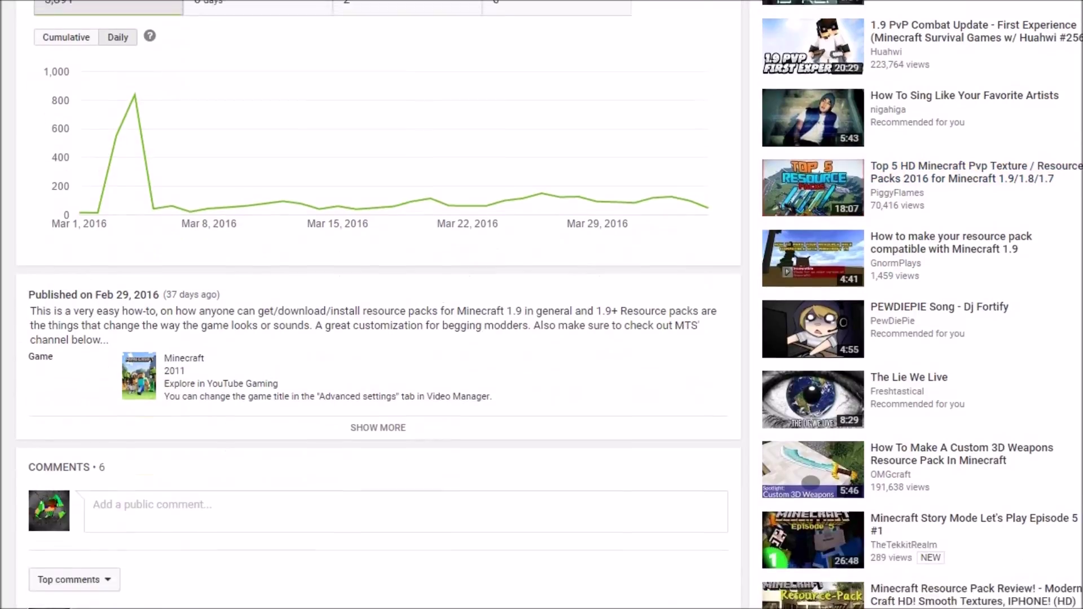
{"action": "scroll", "coordinate": [761, 460], "scroll_direction": "up", "scroll_amount": 4}
{"action": "scroll", "coordinate": [542, 305], "scroll_direction": "up", "scroll_amount": 9}
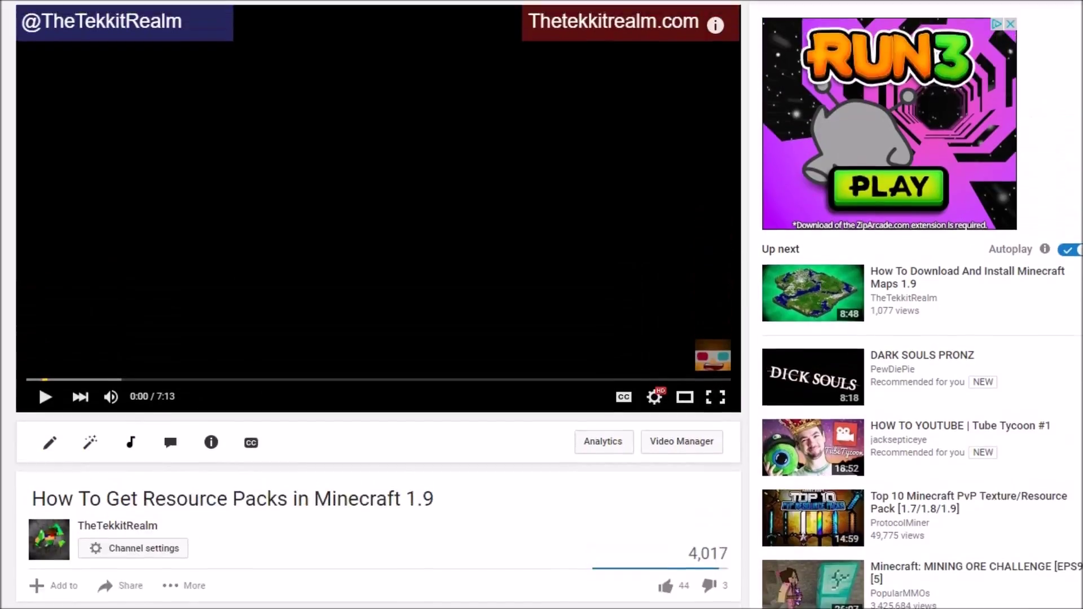
{"action": "scroll", "coordinate": [542, 305], "scroll_direction": "down", "scroll_amount": 1}
{"action": "scroll", "coordinate": [542, 304], "scroll_direction": "up", "scroll_amount": 2}
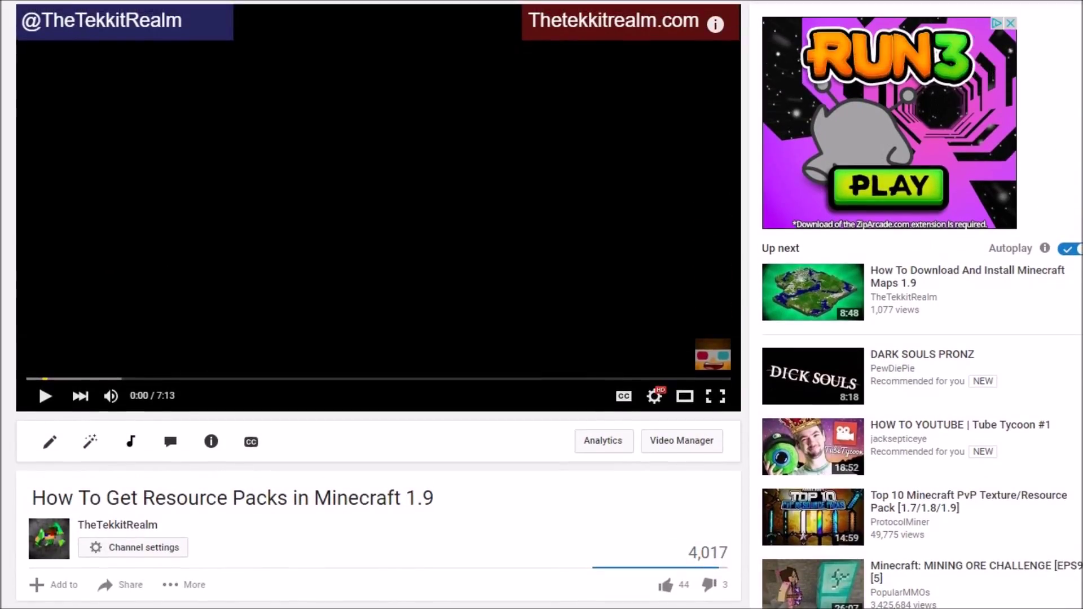
{"action": "scroll", "coordinate": [542, 305], "scroll_direction": "down", "scroll_amount": 2}
{"action": "scroll", "coordinate": [542, 304], "scroll_direction": "up", "scroll_amount": 2}
{"action": "scroll", "coordinate": [542, 305], "scroll_direction": "down", "scroll_amount": 6}
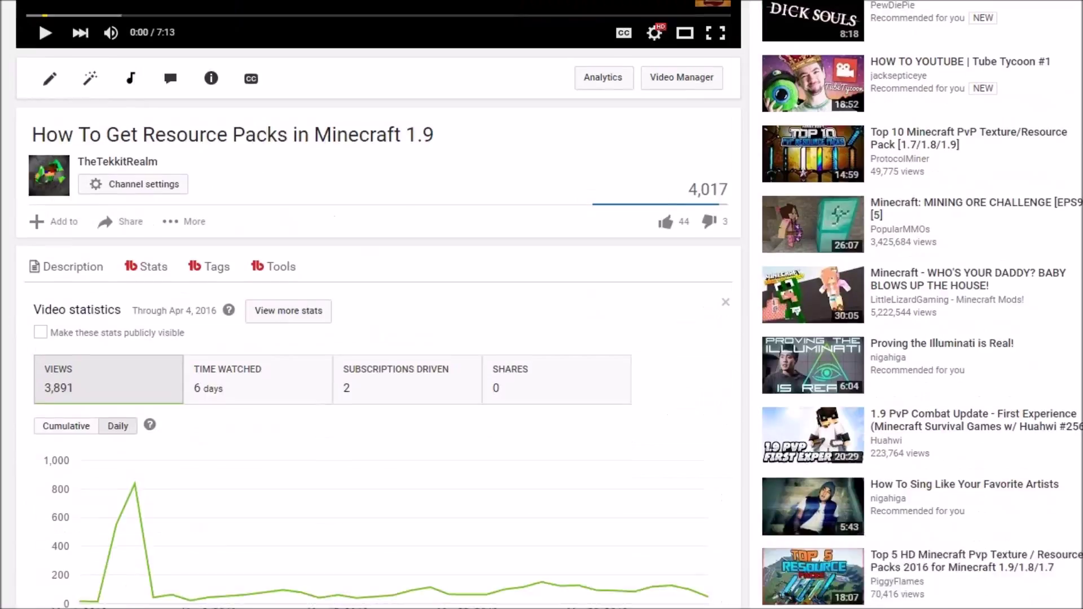
Show the resource packs video's TubeBuddy tags with their search rankings and compare them with the daily views graph.
{"action": "scroll", "coordinate": [542, 305], "scroll_direction": "down", "scroll_amount": 1}
{"action": "left_click", "coordinate": [209, 209]}
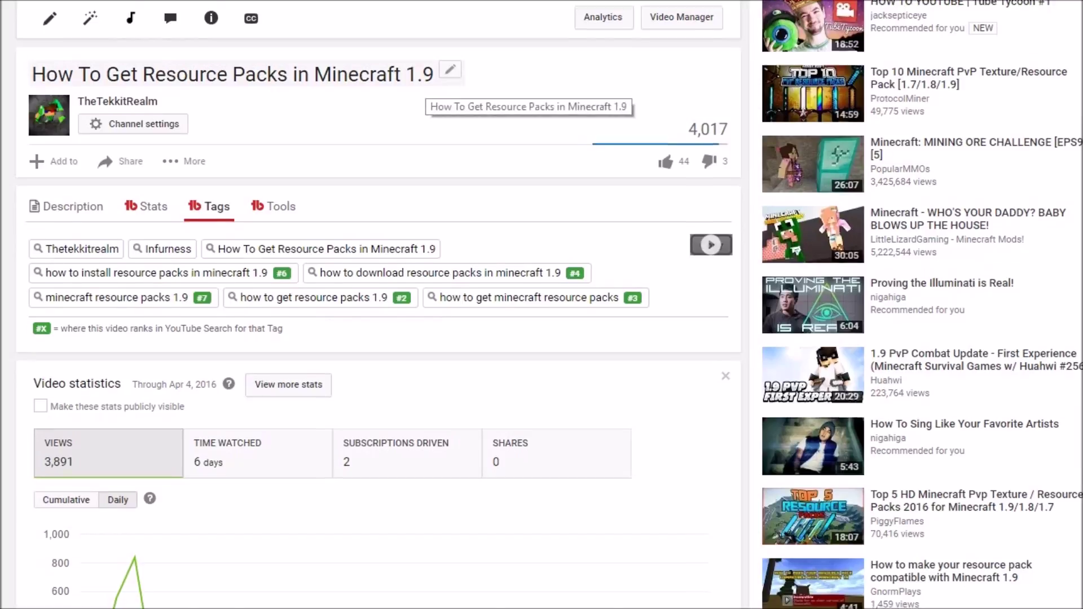
{"action": "scroll", "coordinate": [432, 101], "scroll_direction": "down", "scroll_amount": 10}
{"action": "scroll", "coordinate": [373, 305], "scroll_direction": "up", "scroll_amount": 8}
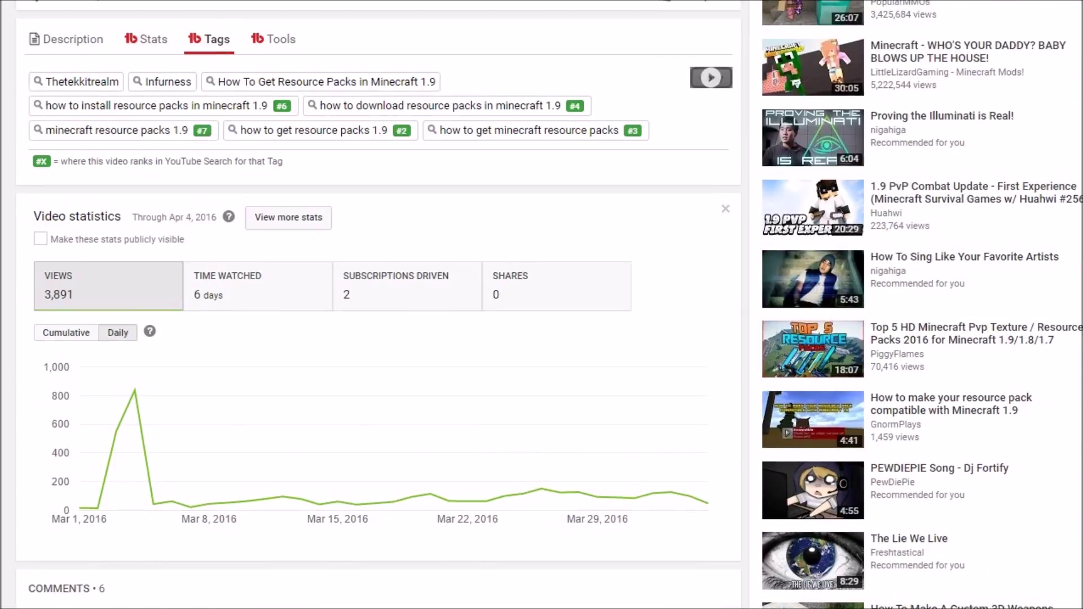
Switch from the tags to the resource packs video's description and expand it to its full text.
{"action": "left_click", "coordinate": [66, 39]}
{"action": "scroll", "coordinate": [377, 305], "scroll_direction": "down", "scroll_amount": 3}
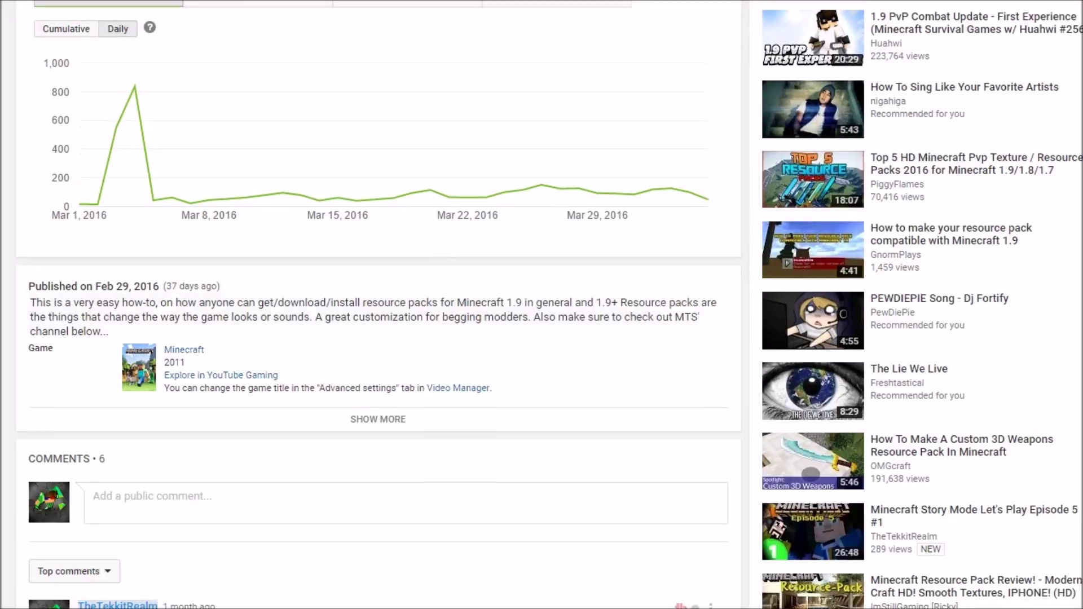
{"action": "left_click", "coordinate": [377, 419]}
{"action": "scroll", "coordinate": [377, 418], "scroll_direction": "down", "scroll_amount": 2}
{"action": "scroll", "coordinate": [761, 366], "scroll_direction": "up", "scroll_amount": 7}
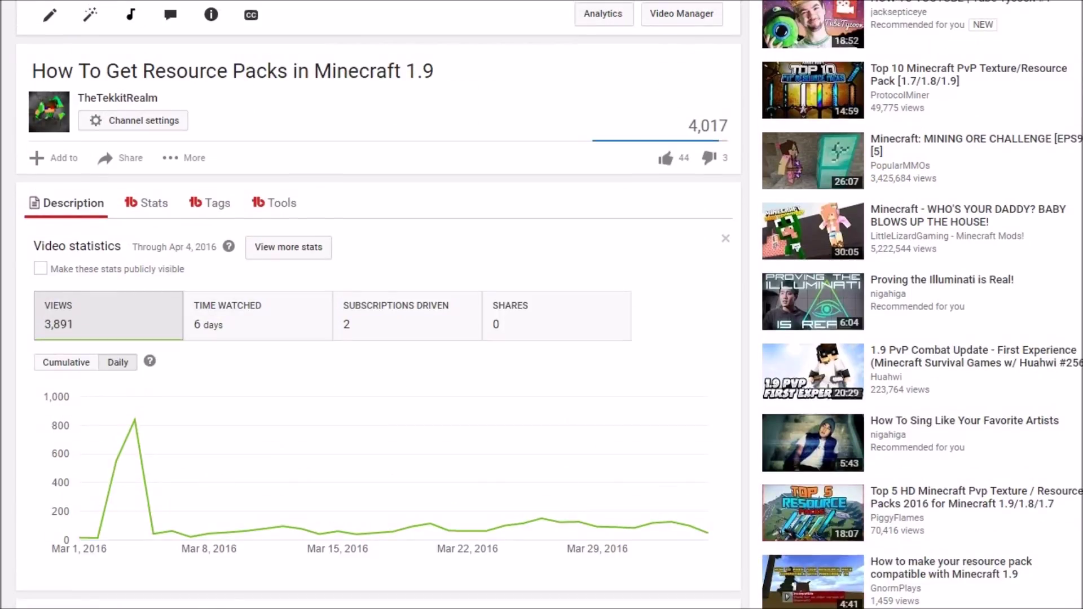
{"action": "scroll", "coordinate": [373, 305], "scroll_direction": "down", "scroll_amount": 7}
{"action": "scroll", "coordinate": [372, 305], "scroll_direction": "up", "scroll_amount": 8}
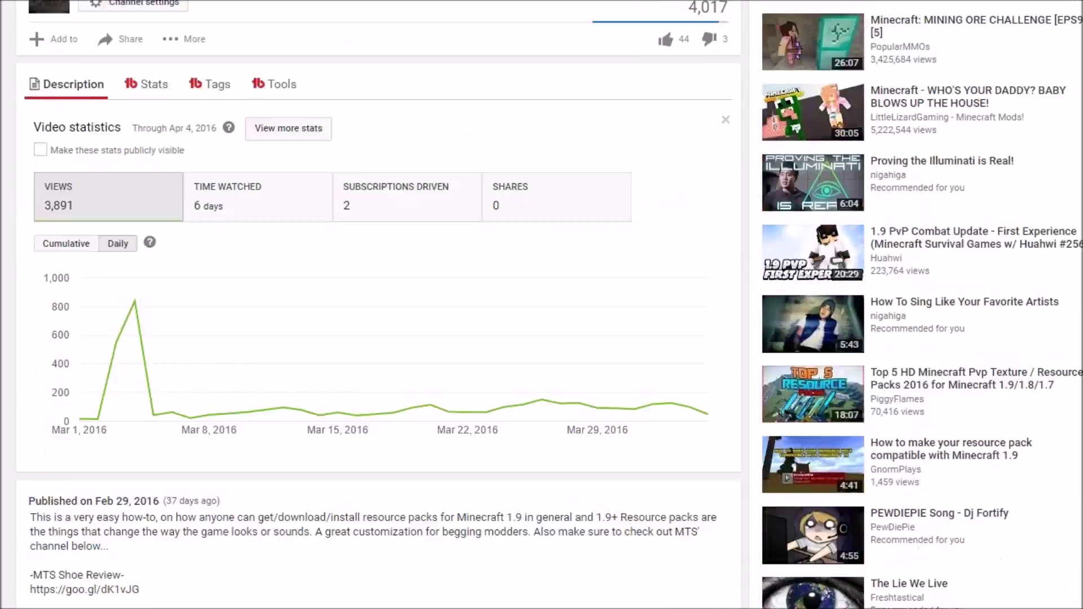
Reopen the resource packs video's tags and compare their ranked search terms with its title and daily views.
{"action": "left_click", "coordinate": [209, 288]}
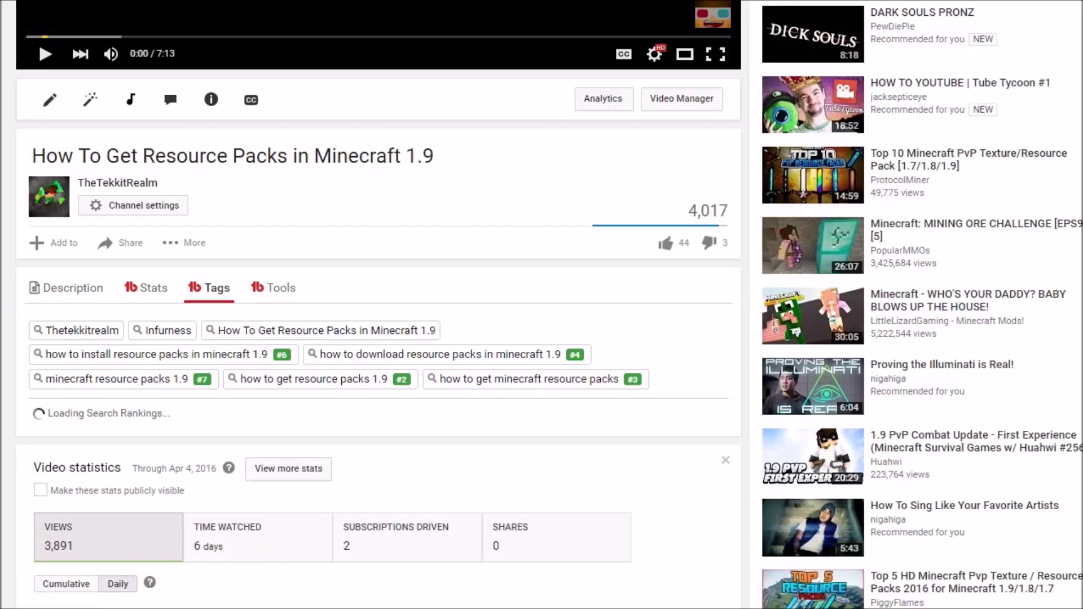
{"action": "scroll", "coordinate": [373, 305], "scroll_direction": "down", "scroll_amount": 4}
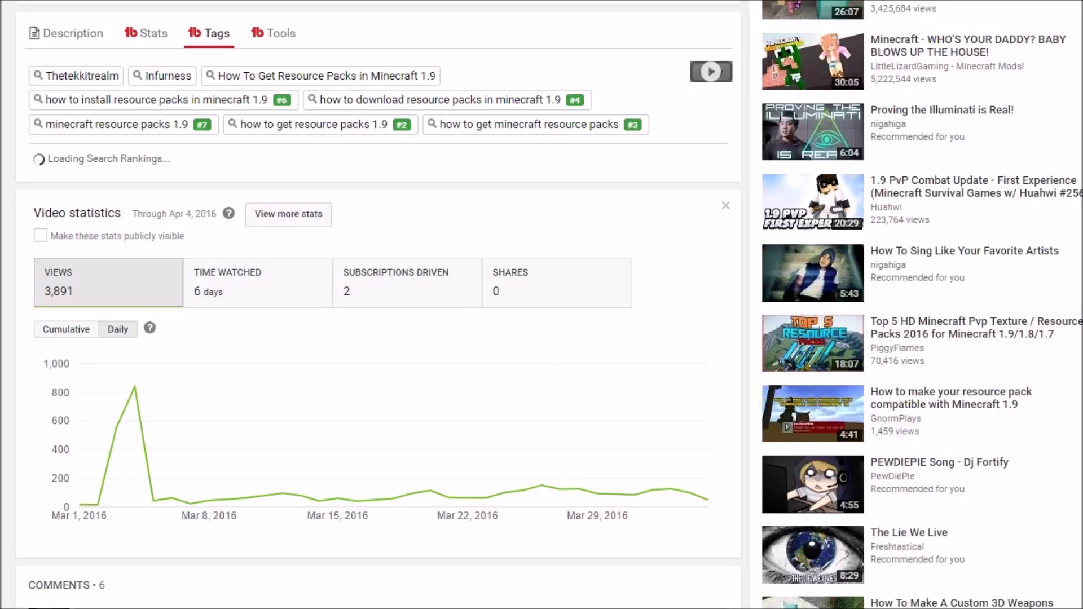
{"action": "scroll", "coordinate": [446, 269], "scroll_direction": "up", "scroll_amount": 6}
{"action": "scroll", "coordinate": [445, 269], "scroll_direction": "down", "scroll_amount": 3}
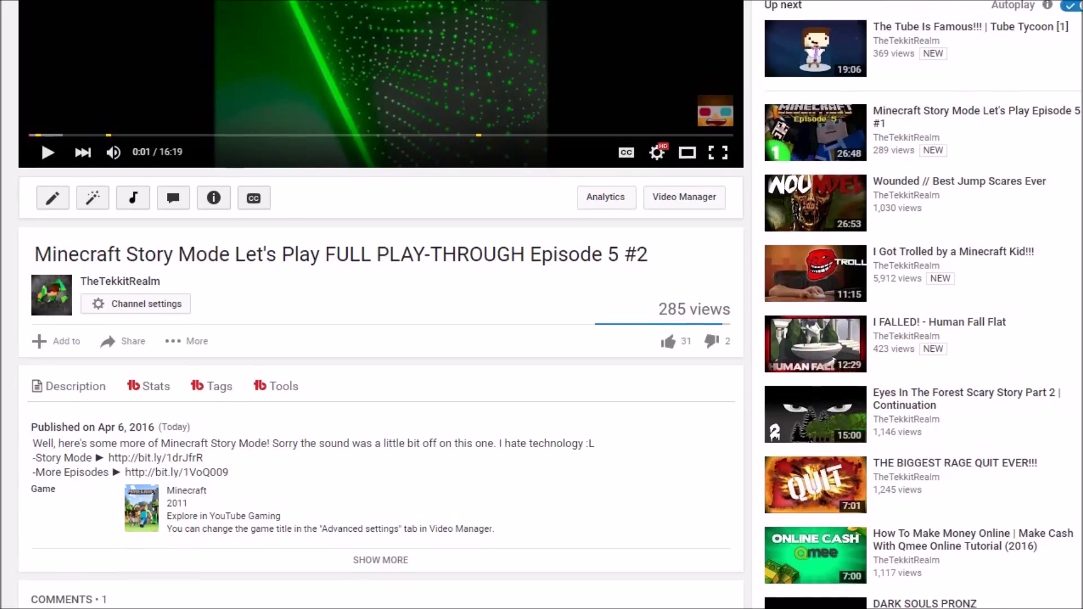
{"action": "scroll", "coordinate": [542, 305], "scroll_direction": "up", "scroll_amount": 2}
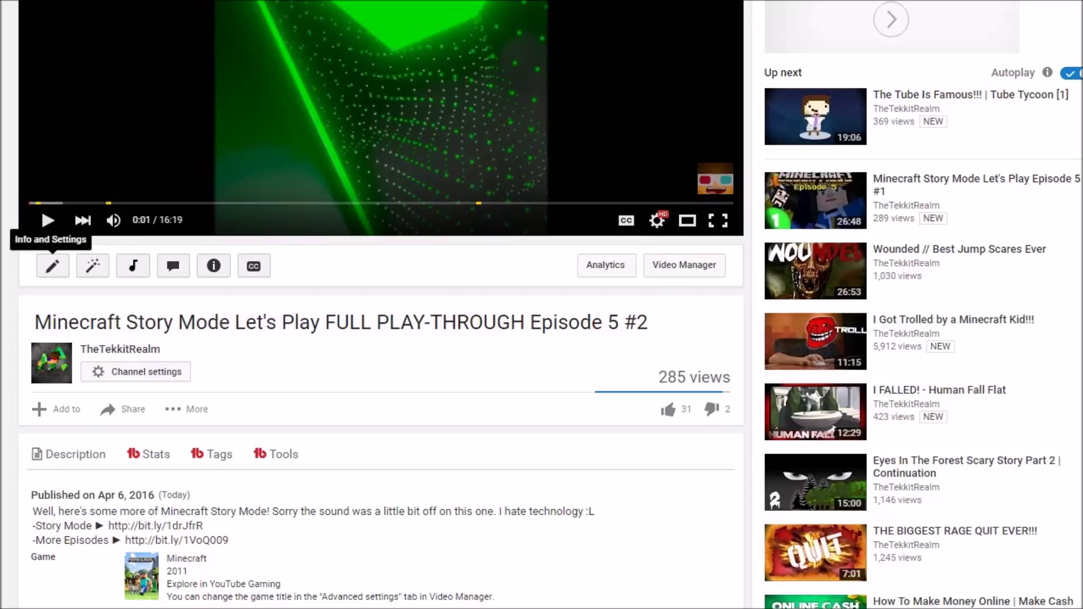
Open the info and settings of Minecraft Story Mode Let's Play FULL PLAY-THROUGH Episode 5 #2 and review its title, description and tags.
{"action": "left_click", "coordinate": [52, 266]}
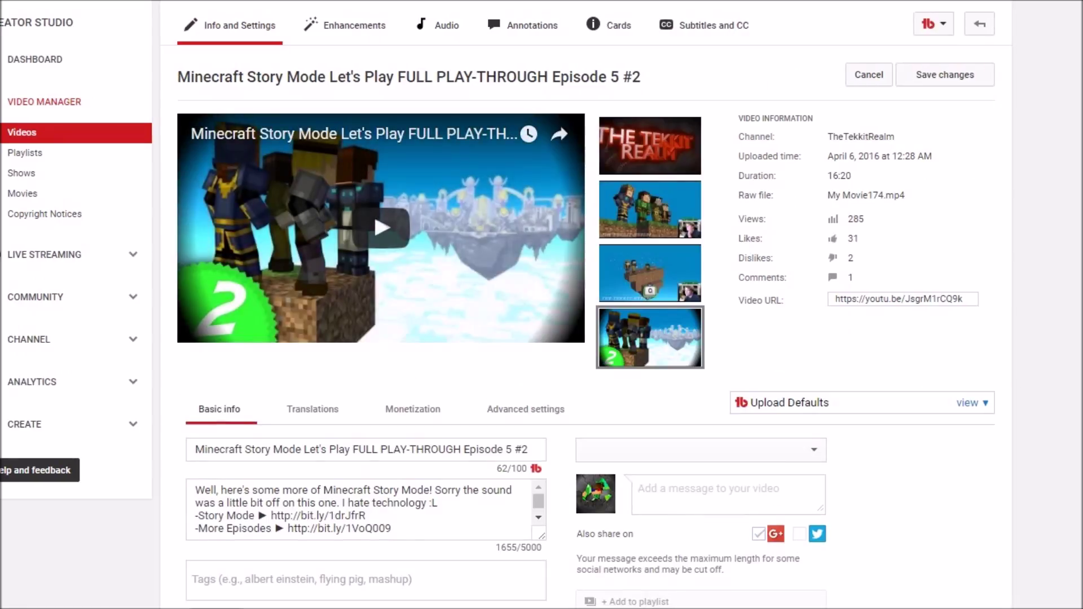
{"action": "scroll", "coordinate": [542, 305], "scroll_direction": "down", "scroll_amount": 4}
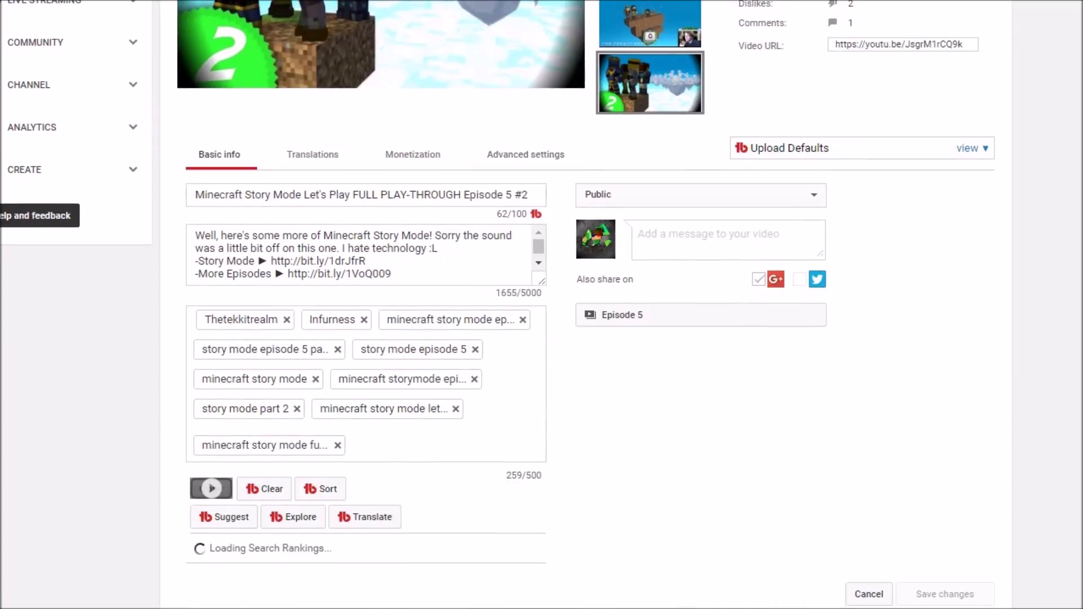
{"action": "scroll", "coordinate": [542, 305], "scroll_direction": "up", "scroll_amount": 1}
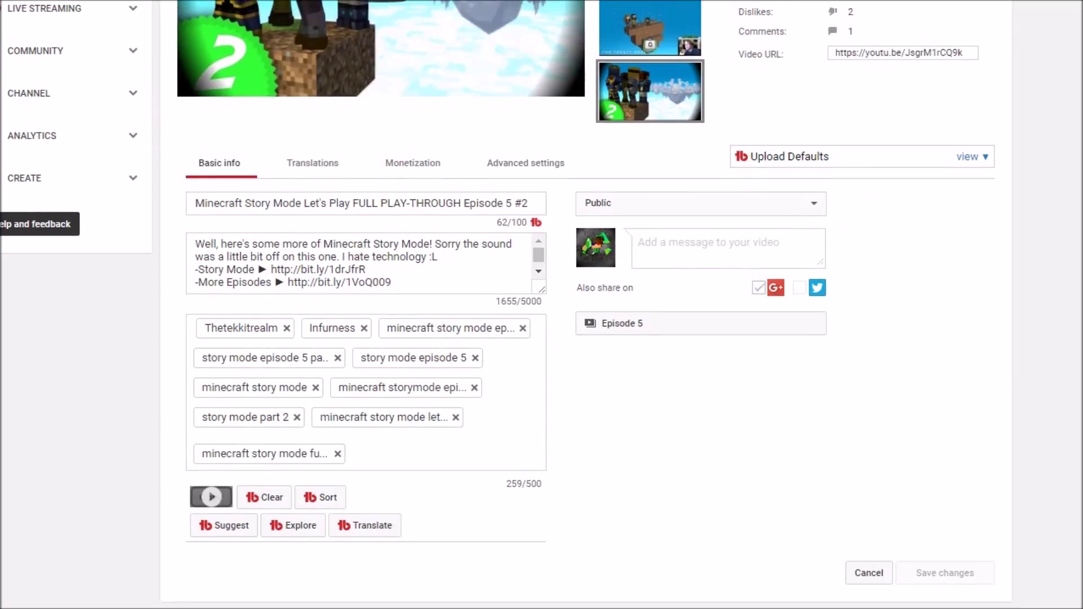
{"action": "scroll", "coordinate": [367, 263], "scroll_direction": "up", "scroll_amount": 4}
{"action": "scroll", "coordinate": [367, 263], "scroll_direction": "down", "scroll_amount": 5}
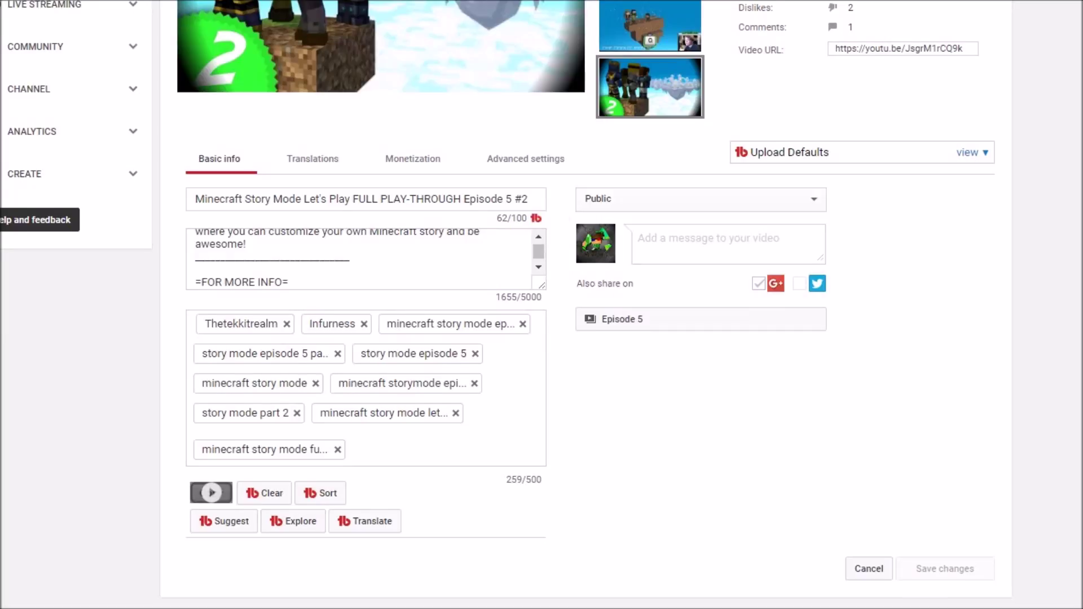
{"action": "scroll", "coordinate": [587, 304], "scroll_direction": "up", "scroll_amount": 4}
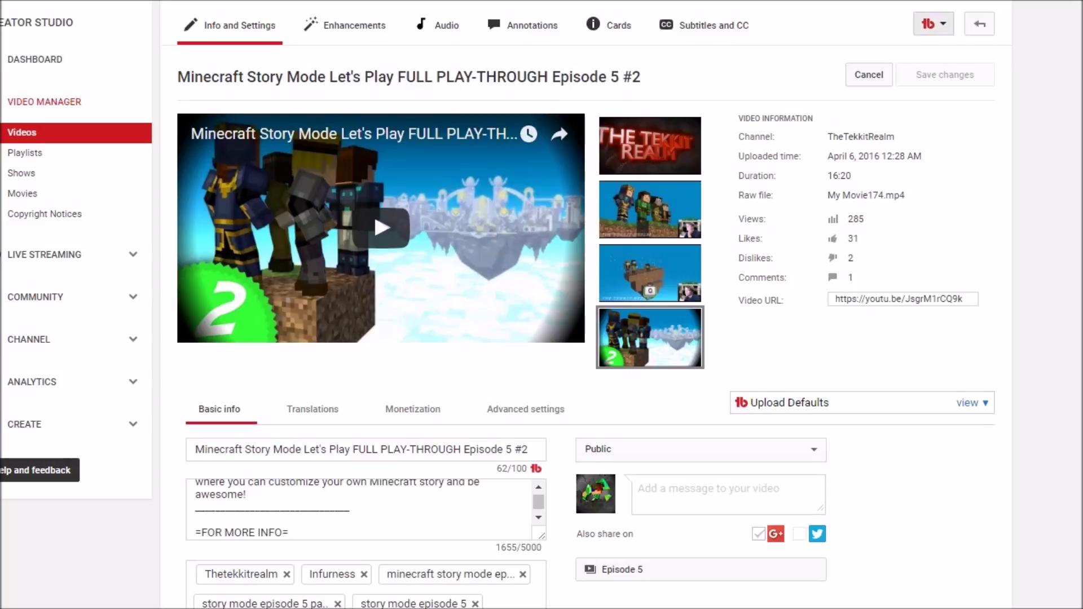
Check the Story Mode video's search terms in TubeBuddy's Search Rankings, then close it and return to the video's tags.
{"action": "left_click", "coordinate": [934, 24]}
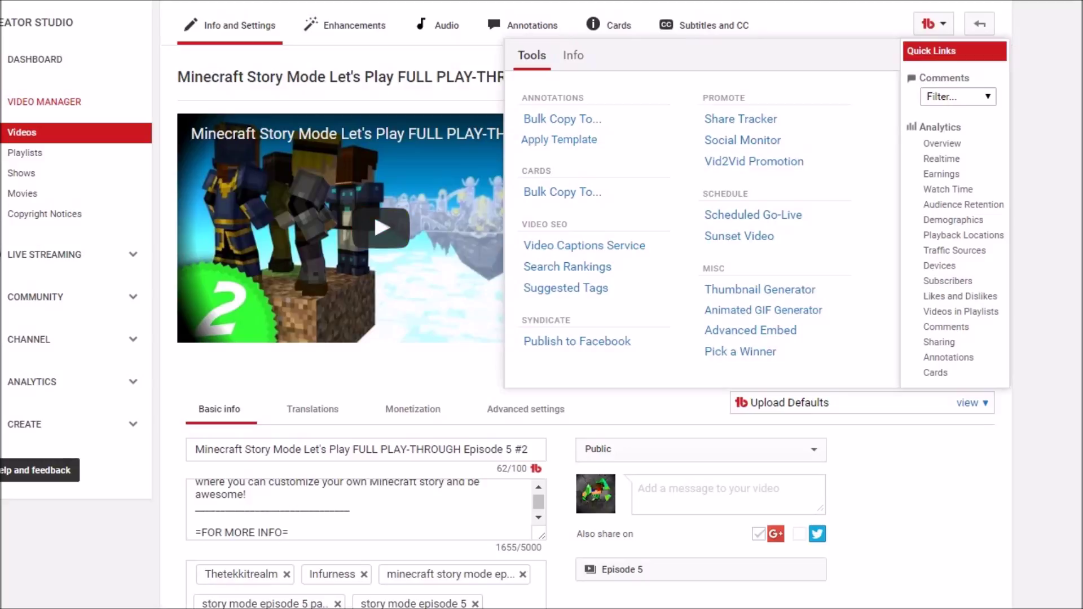
{"action": "left_click", "coordinate": [568, 267]}
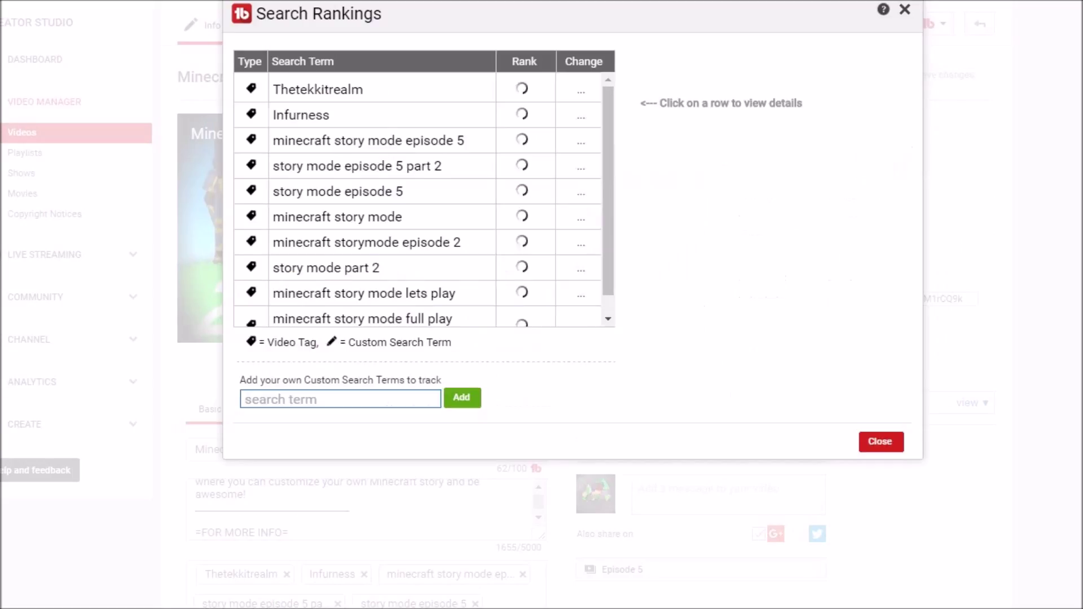
{"action": "scroll", "coordinate": [417, 243], "scroll_direction": "down", "scroll_amount": 1}
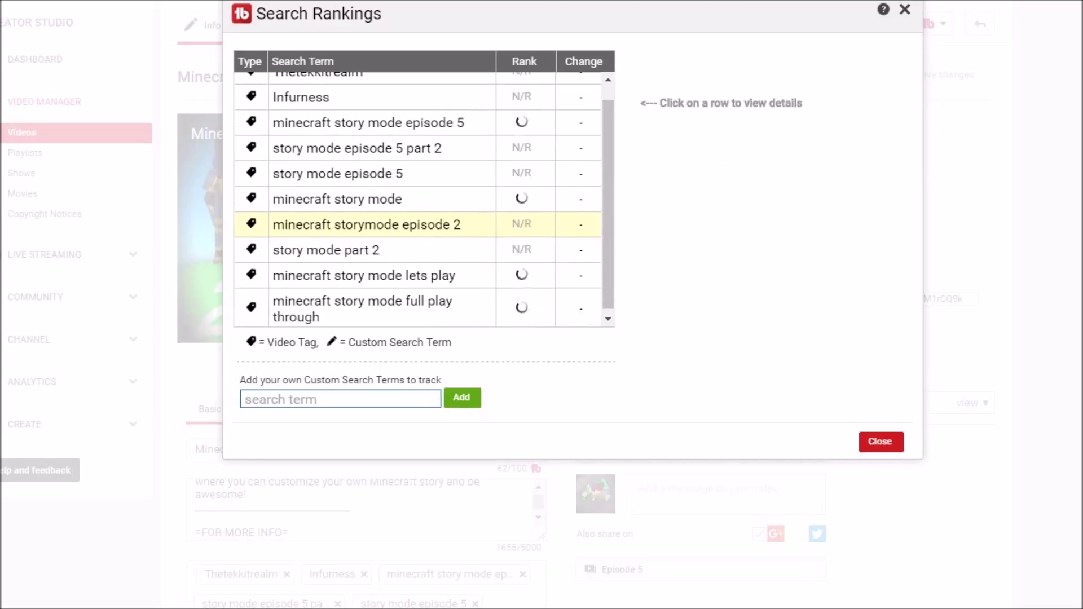
{"action": "scroll", "coordinate": [418, 242], "scroll_direction": "up", "scroll_amount": 1}
{"action": "scroll", "coordinate": [417, 242], "scroll_direction": "down", "scroll_amount": 1}
{"action": "scroll", "coordinate": [367, 252], "scroll_direction": "up", "scroll_amount": 1}
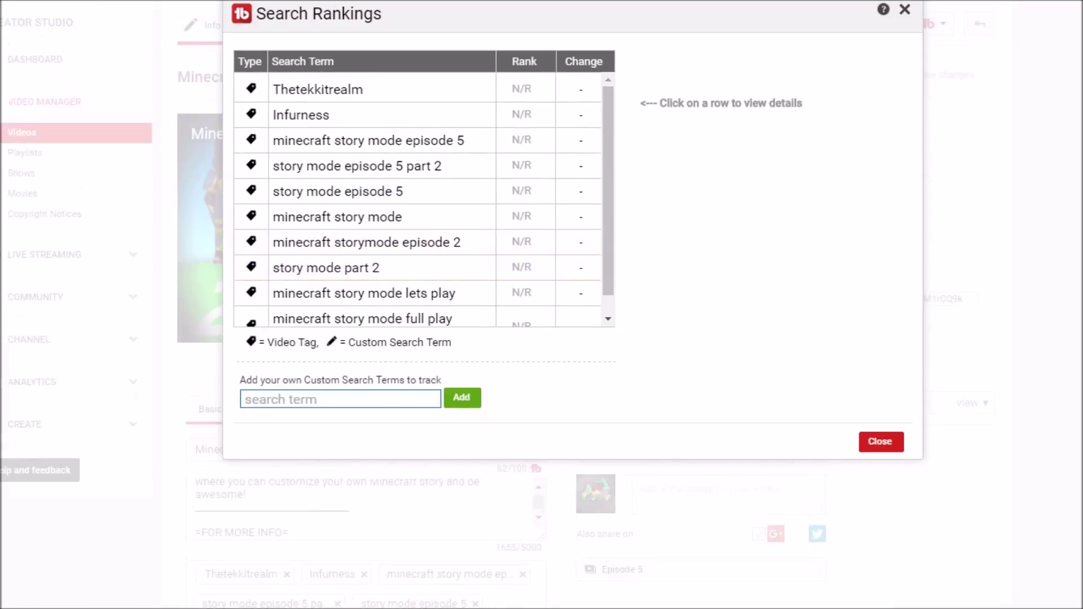
{"action": "key", "text": "Escape"}
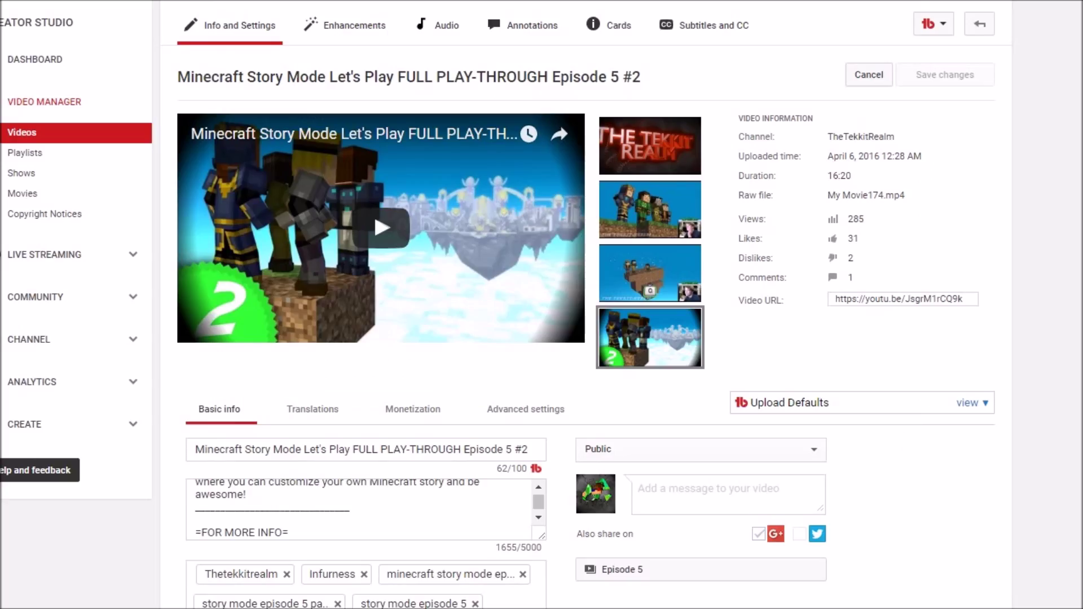
{"action": "scroll", "coordinate": [541, 305], "scroll_direction": "down", "scroll_amount": 4}
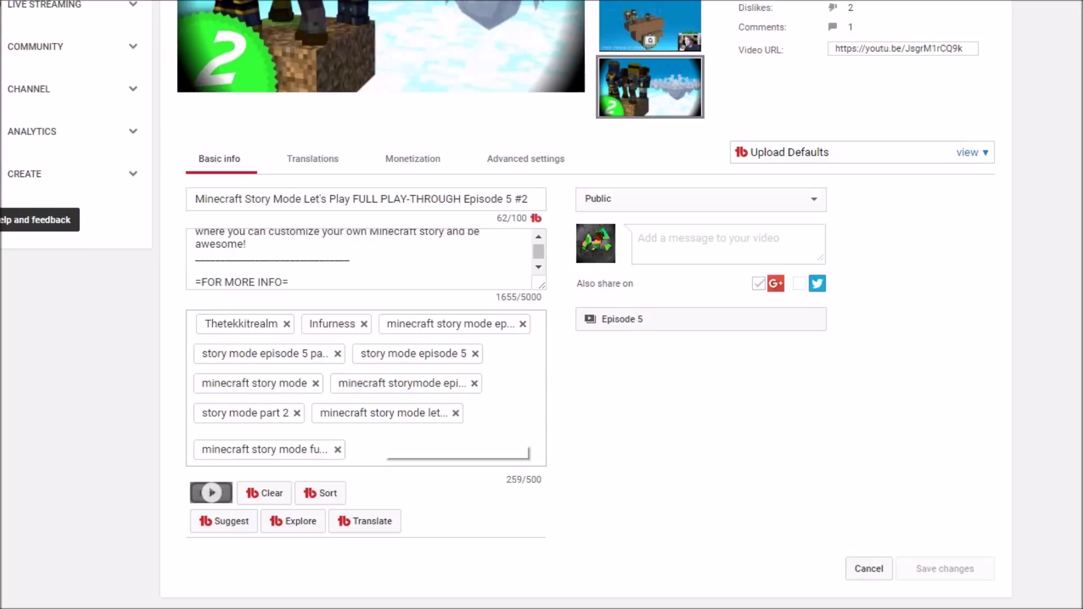
{"action": "type", "text": "minecraft story mode lets play"}
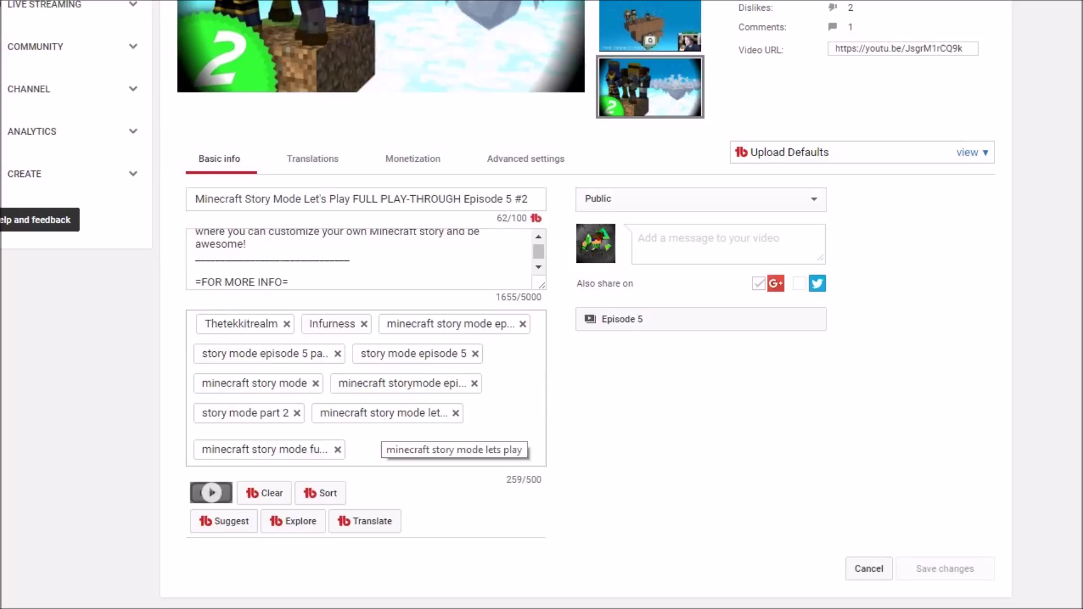
{"action": "left_click", "coordinate": [383, 413]}
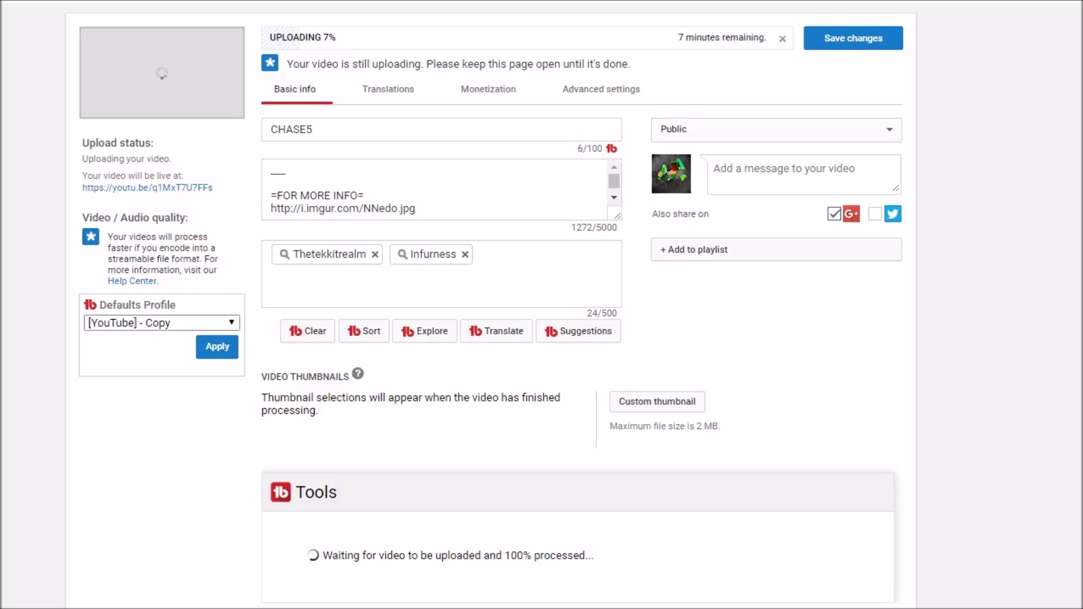
Apply the [YouTube] - Copy defaults profile to the CHASE5 upload and review the description it fills in.
{"action": "left_click", "coordinate": [161, 323]}
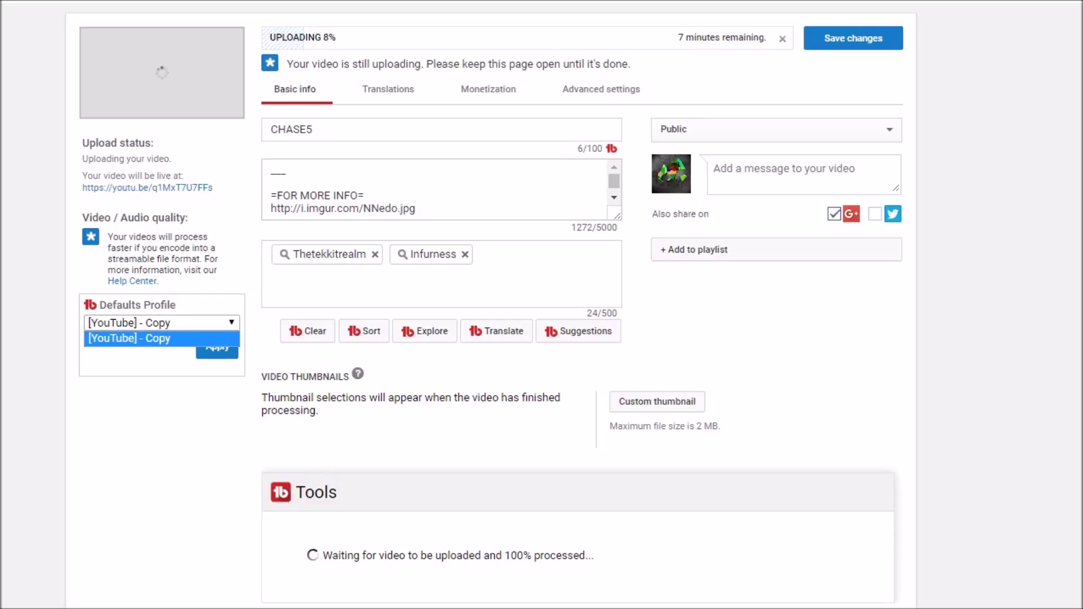
{"action": "double_click", "coordinate": [278, 169]}
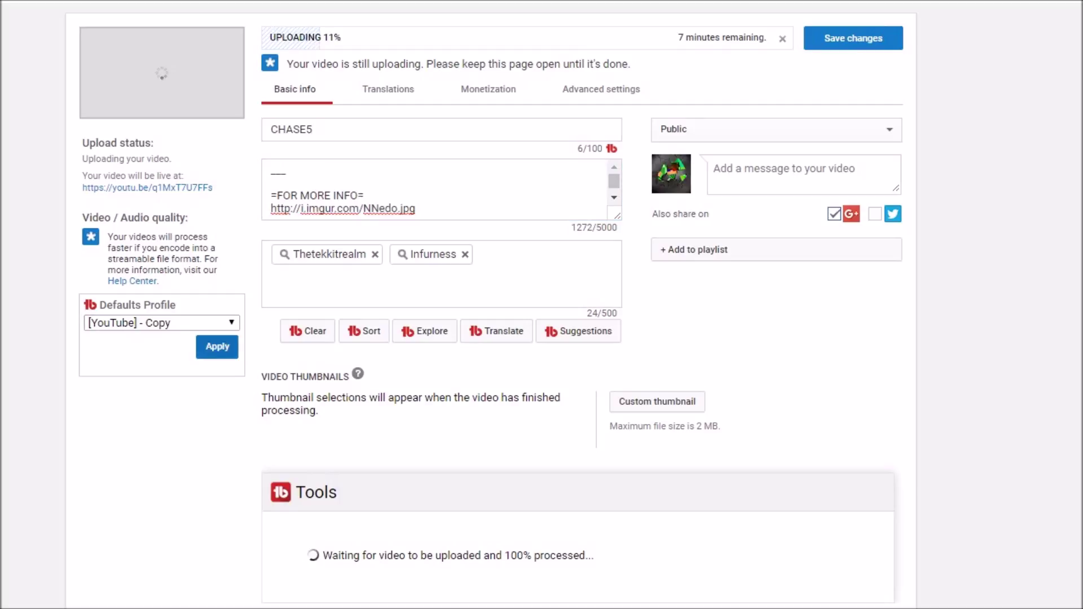
{"action": "left_click", "coordinate": [218, 346]}
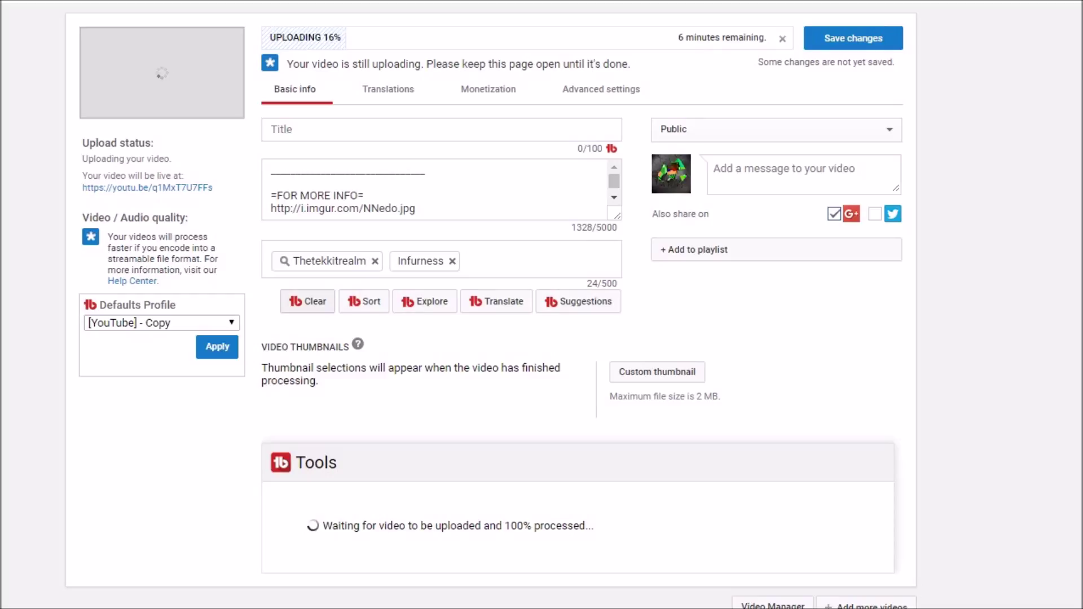
{"action": "scroll", "coordinate": [434, 190], "scroll_direction": "up", "scroll_amount": 2}
{"action": "scroll", "coordinate": [435, 190], "scroll_direction": "down", "scroll_amount": 6}
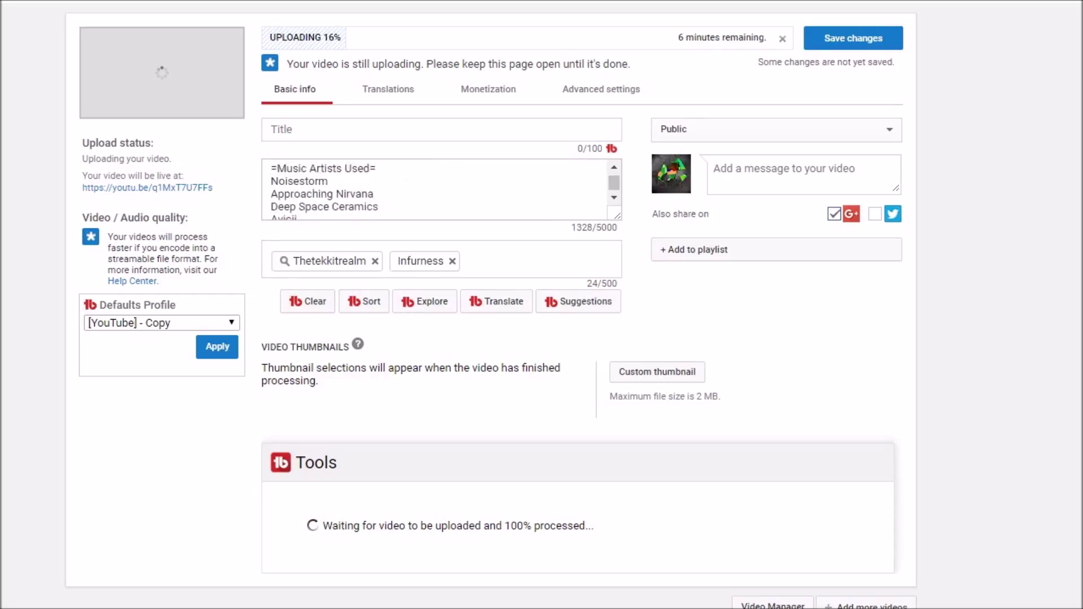
{"action": "scroll", "coordinate": [440, 190], "scroll_direction": "down", "scroll_amount": 5}
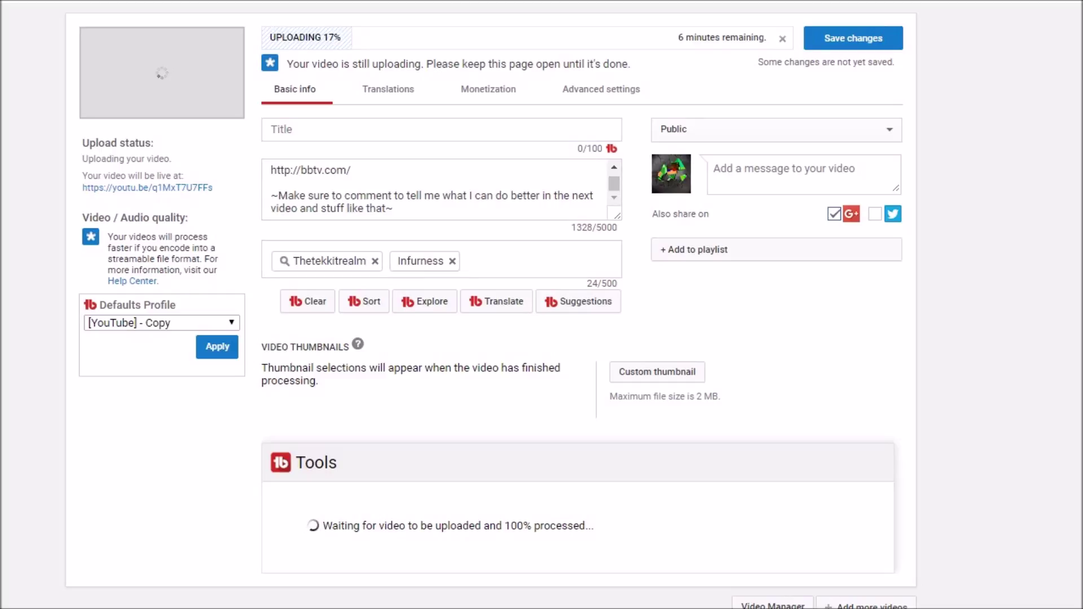
Clear all of the upload's tags and restore them by reapplying the [YouTube] - Copy defaults profile.
{"action": "left_click", "coordinate": [307, 302]}
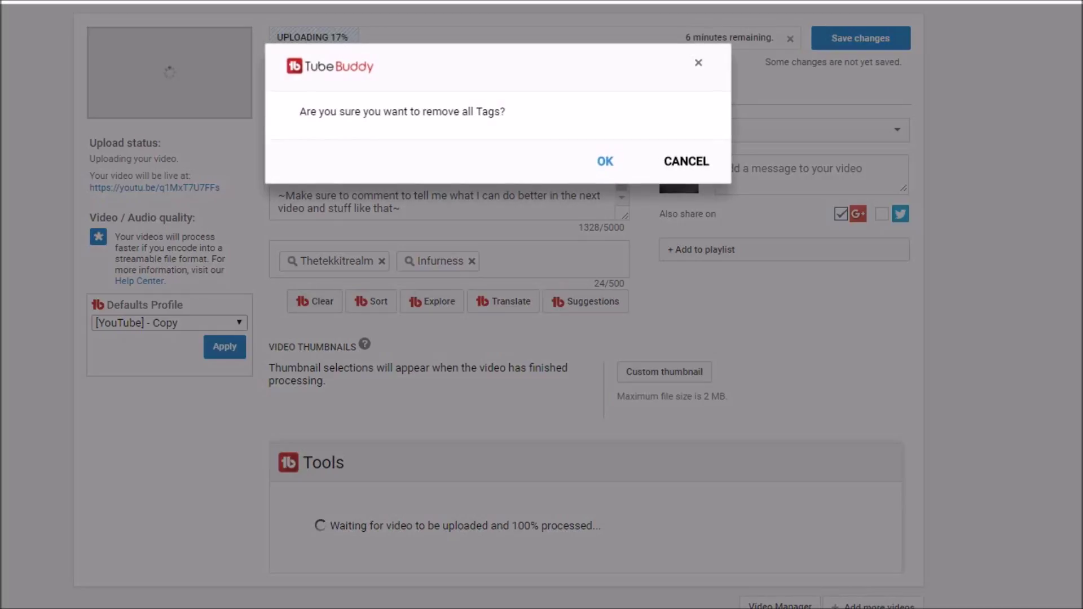
{"action": "key", "text": "Return"}
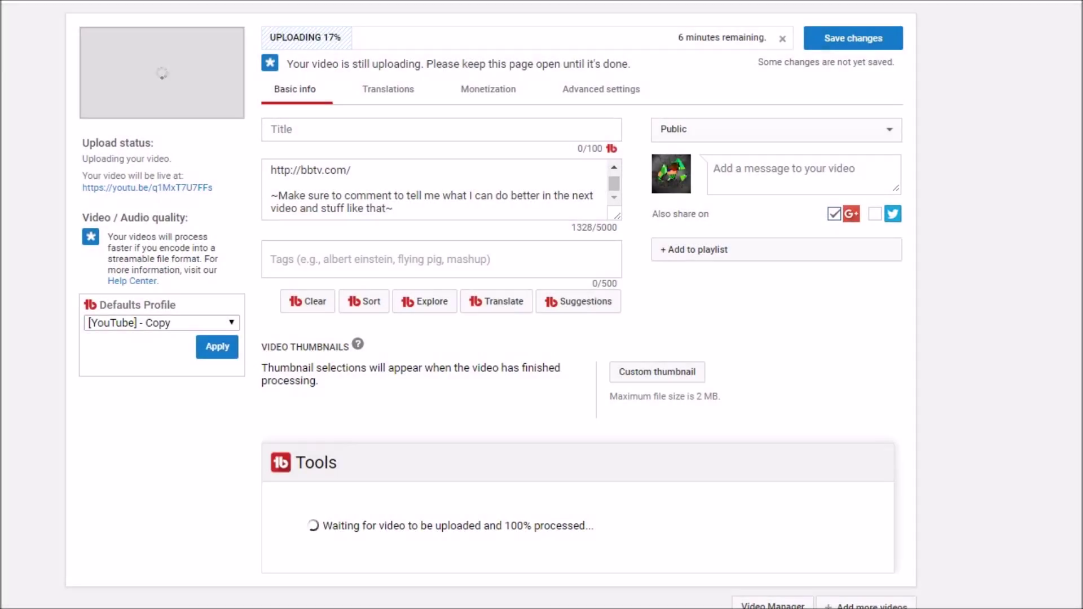
{"action": "left_click", "coordinate": [217, 346]}
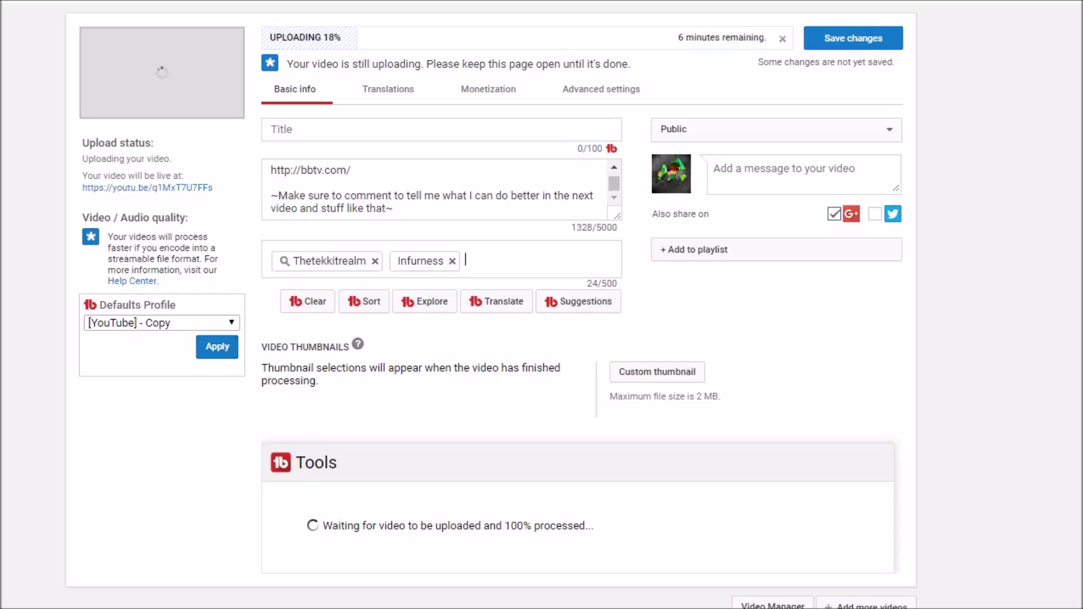
Explore the tag "how to get seo optimized" in TubeBuddy's Tag Explorer, close it and return to the upload's tags.
{"action": "left_click", "coordinate": [364, 301]}
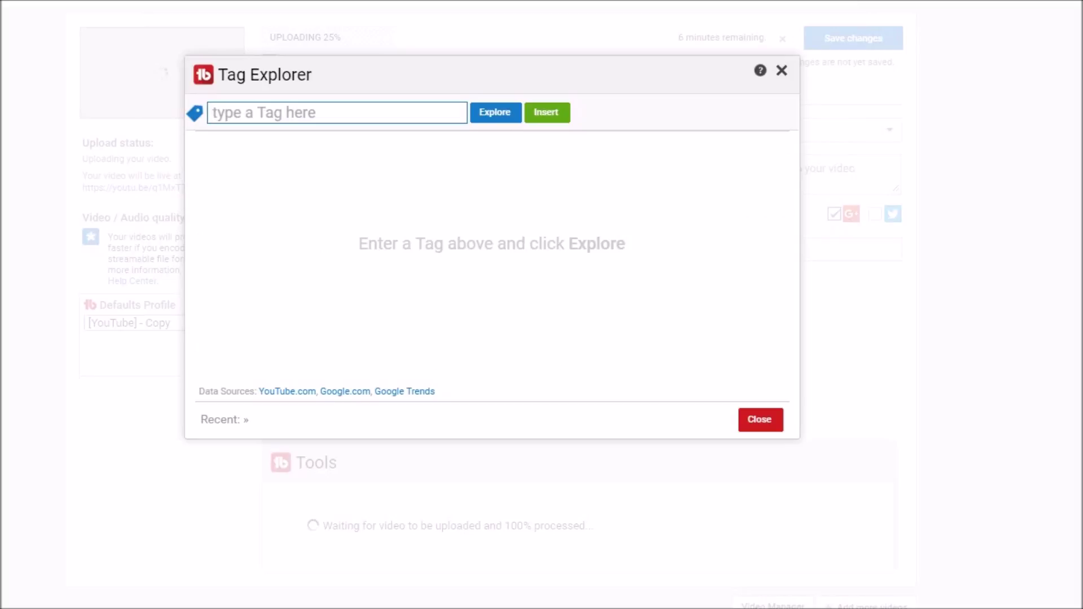
{"action": "type", "text": "how to get s"}
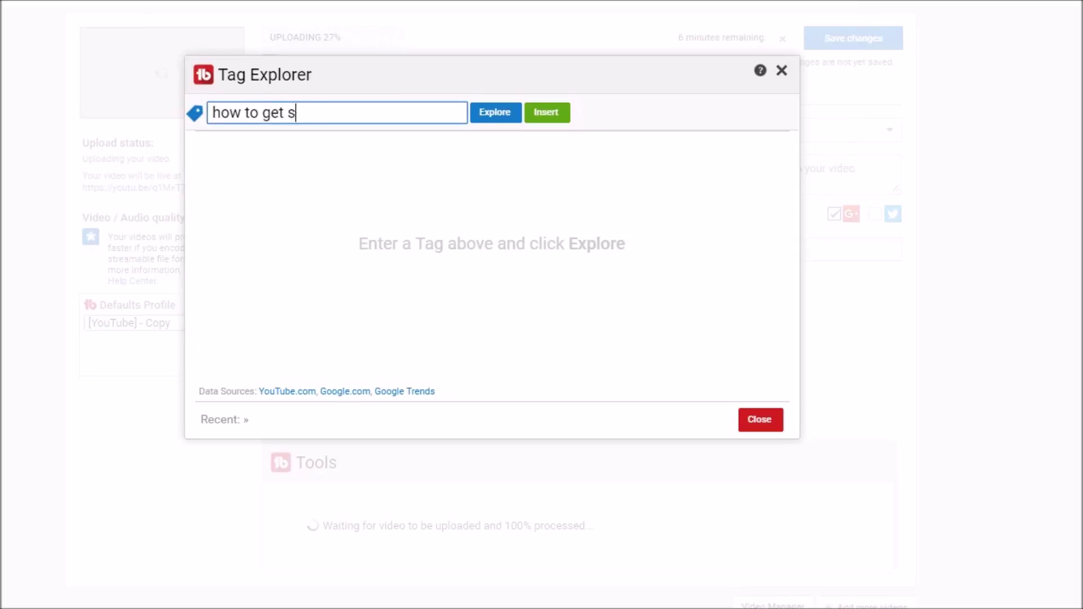
{"action": "type", "text": "eo optimized"}
{"action": "key", "text": "Return"}
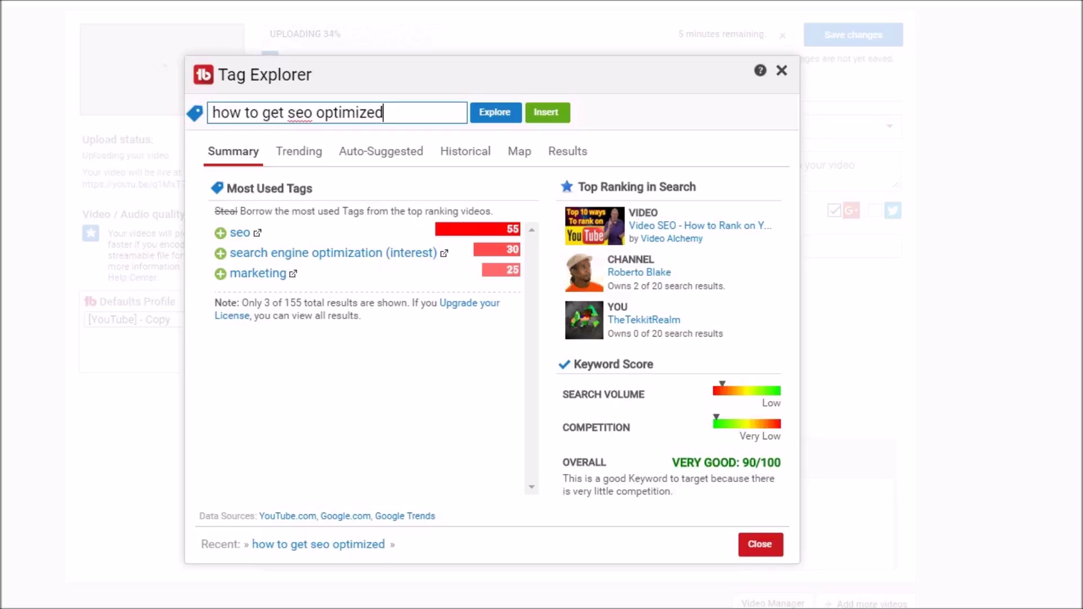
{"action": "key", "text": "Escape"}
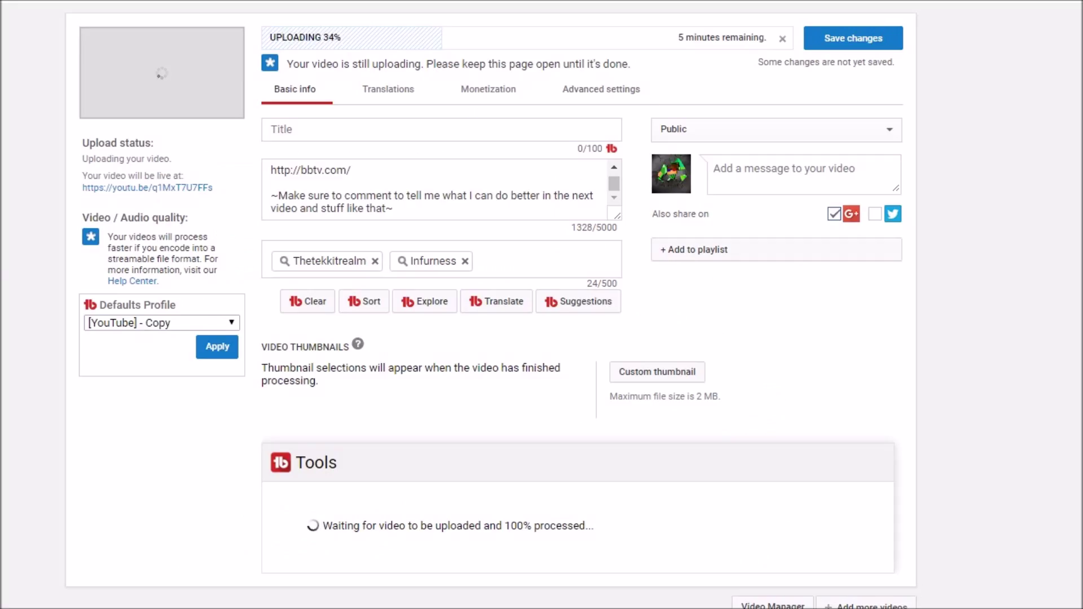
{"action": "scroll", "coordinate": [435, 189], "scroll_direction": "up", "scroll_amount": 5}
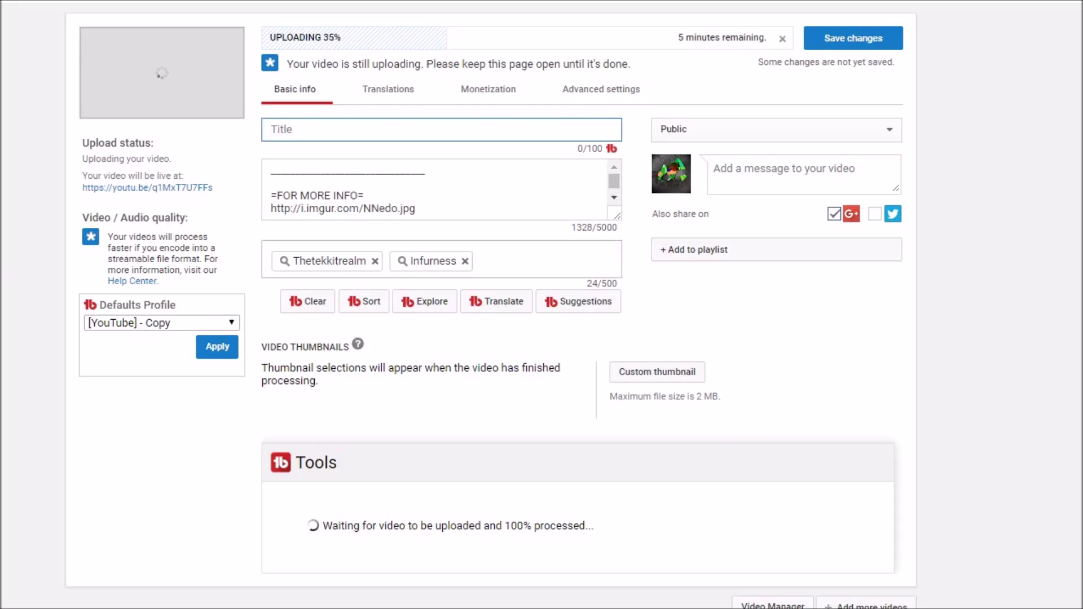
{"action": "left_click", "coordinate": [479, 260]}
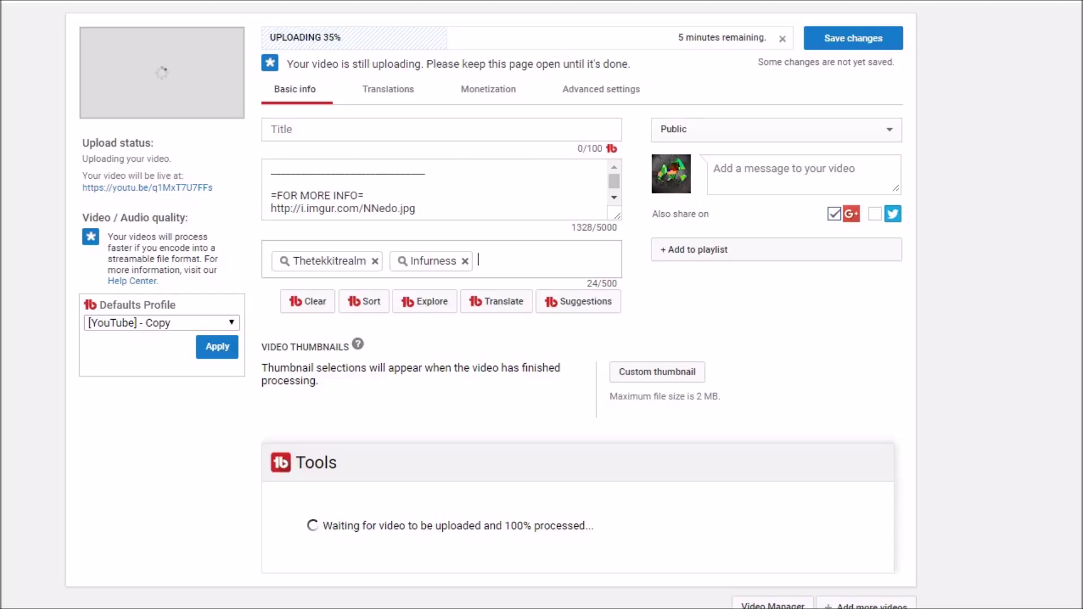